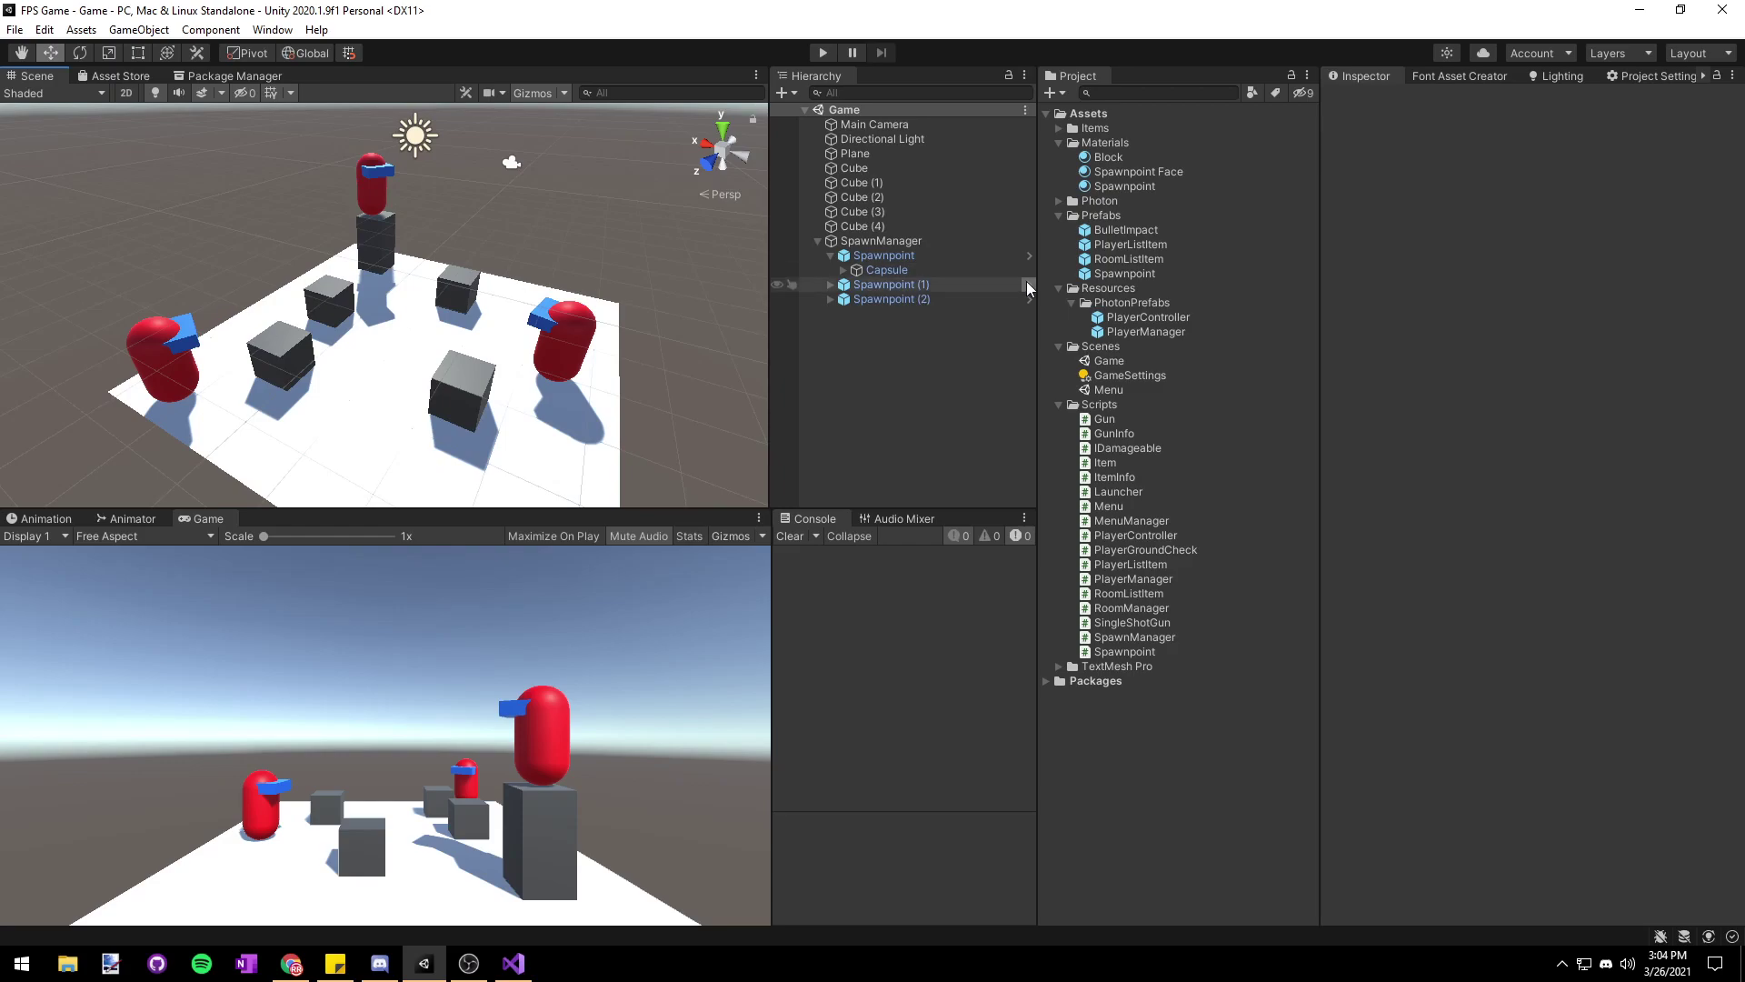
- Open the PlayerController prefab for editing and add a UI Canvas as a child of its root object
{"action": "double_click", "coordinate": [1154, 313]}
{"action": "right_click", "coordinate": [876, 135]}
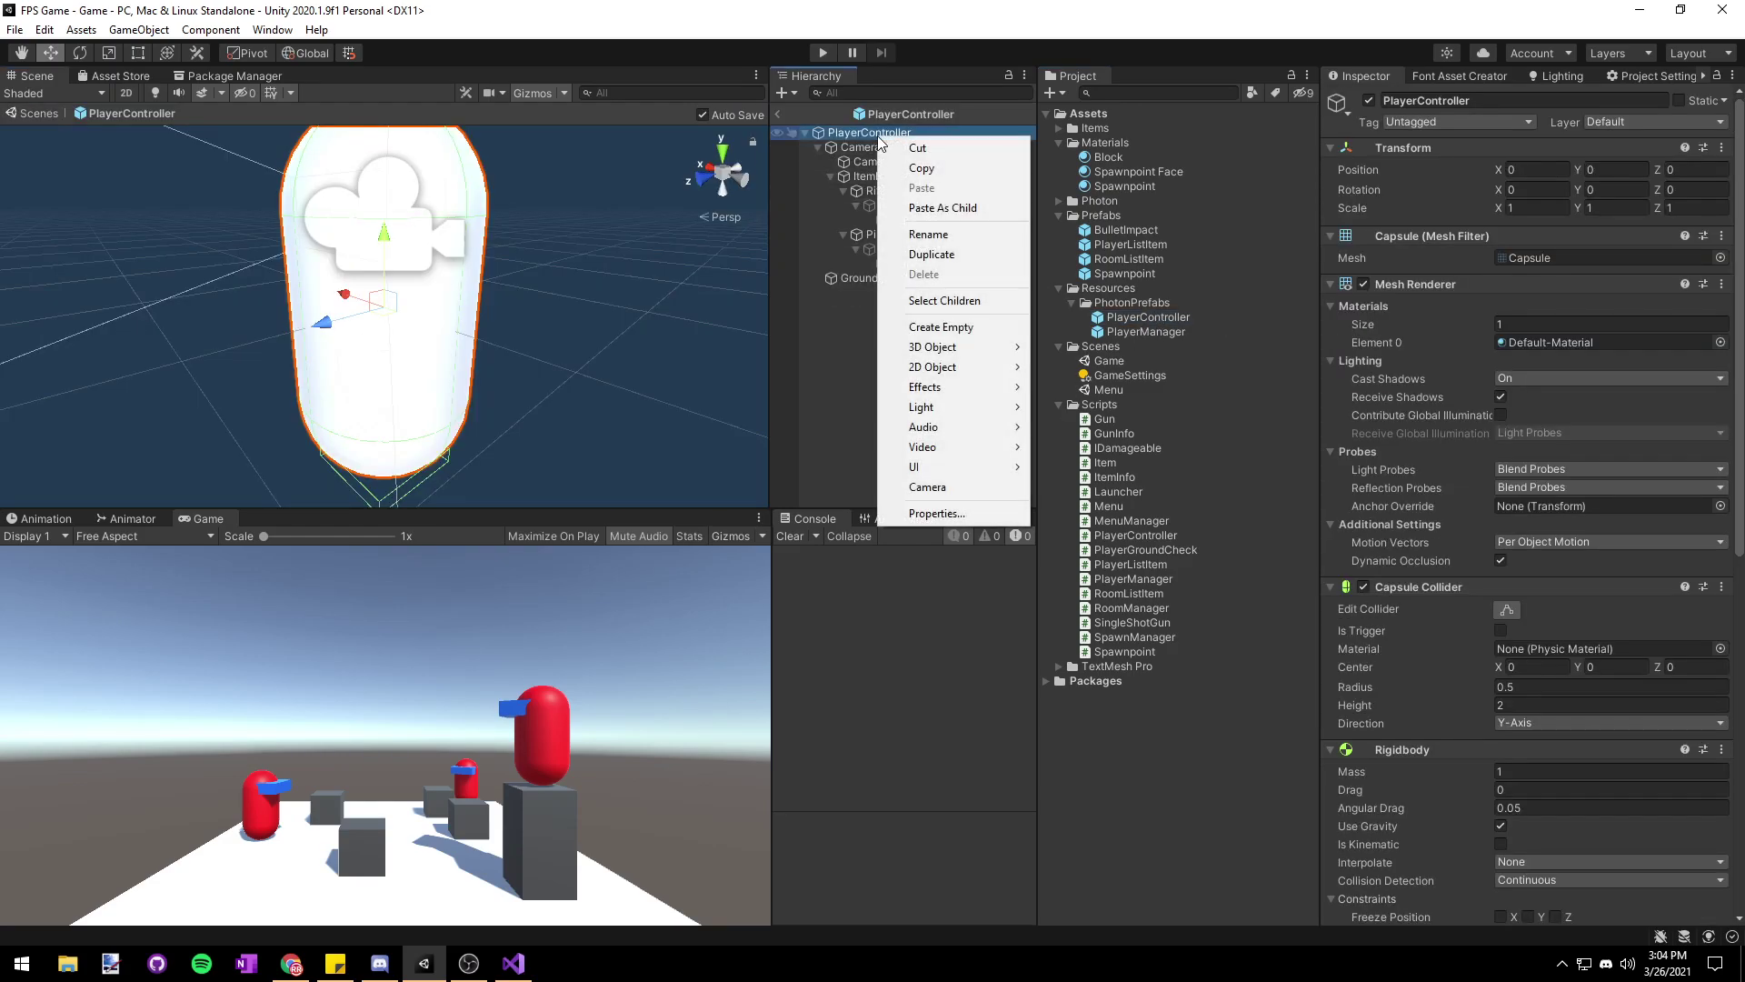
{"action": "mouse_move", "coordinate": [968, 468]}
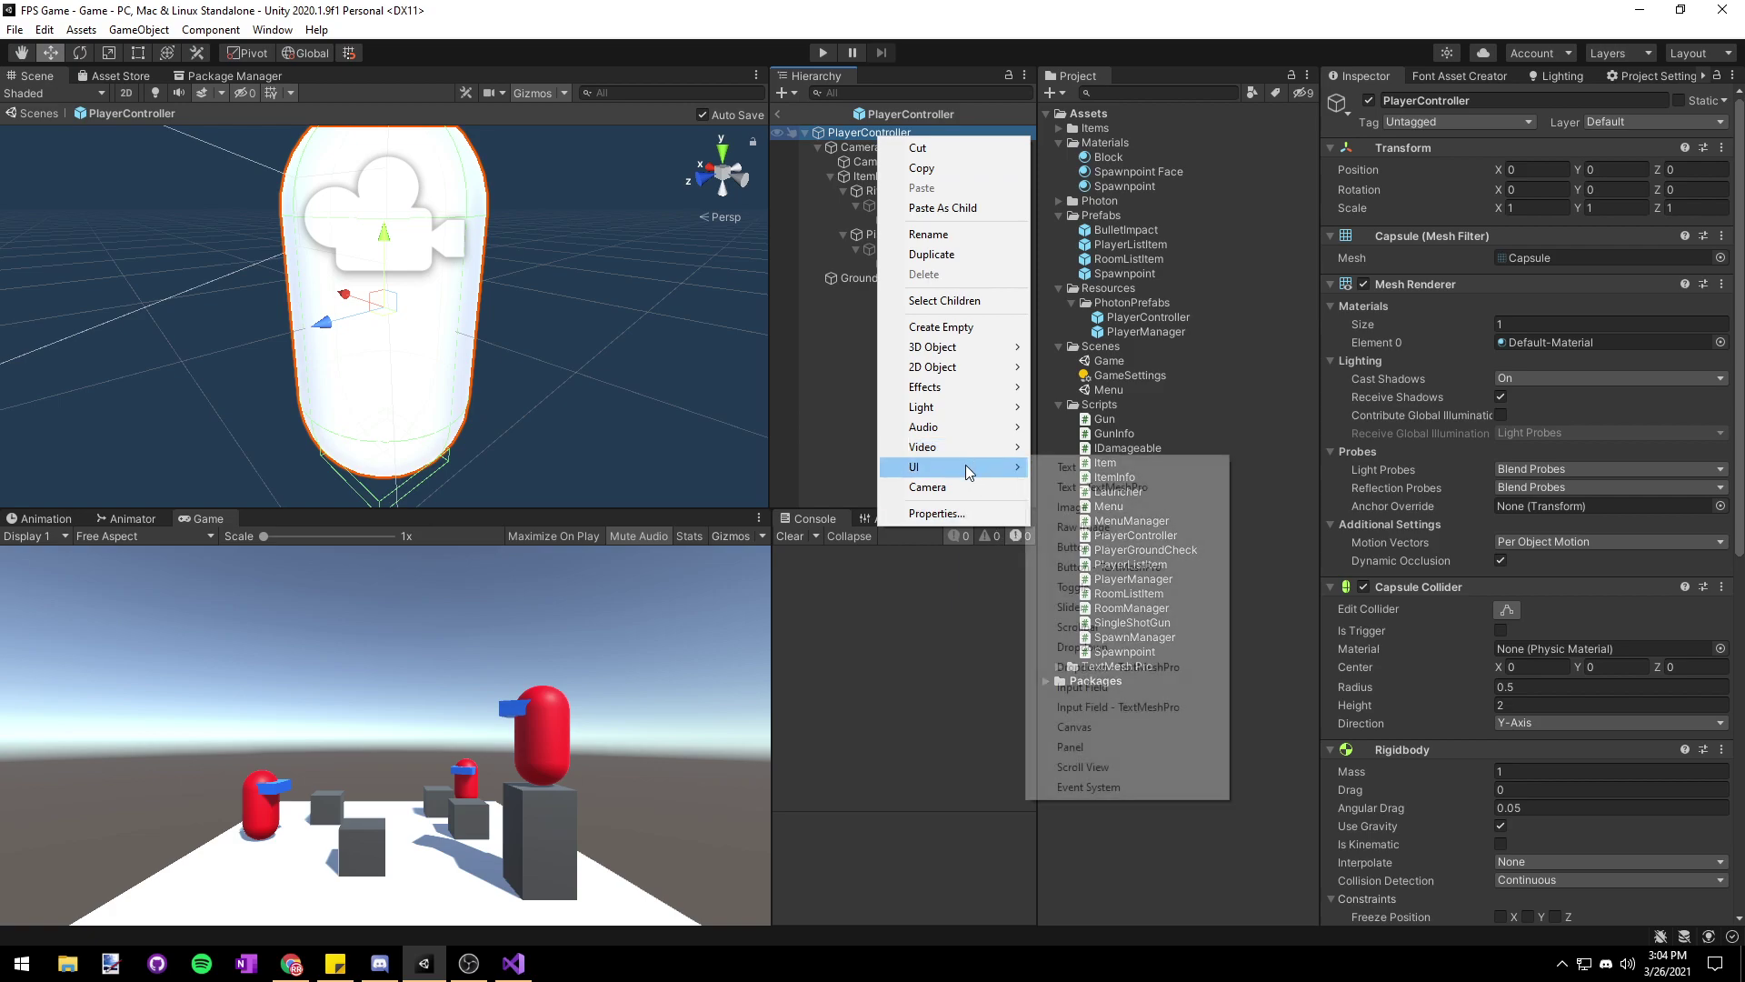
{"action": "left_click", "coordinate": [1095, 727]}
{"action": "scroll", "coordinate": [660, 363], "scroll_direction": "down", "scroll_amount": 5}
{"action": "key", "text": "d"}
{"action": "right_click_drag", "start_coordinate": [654, 358], "coordinate": [495, 327]}
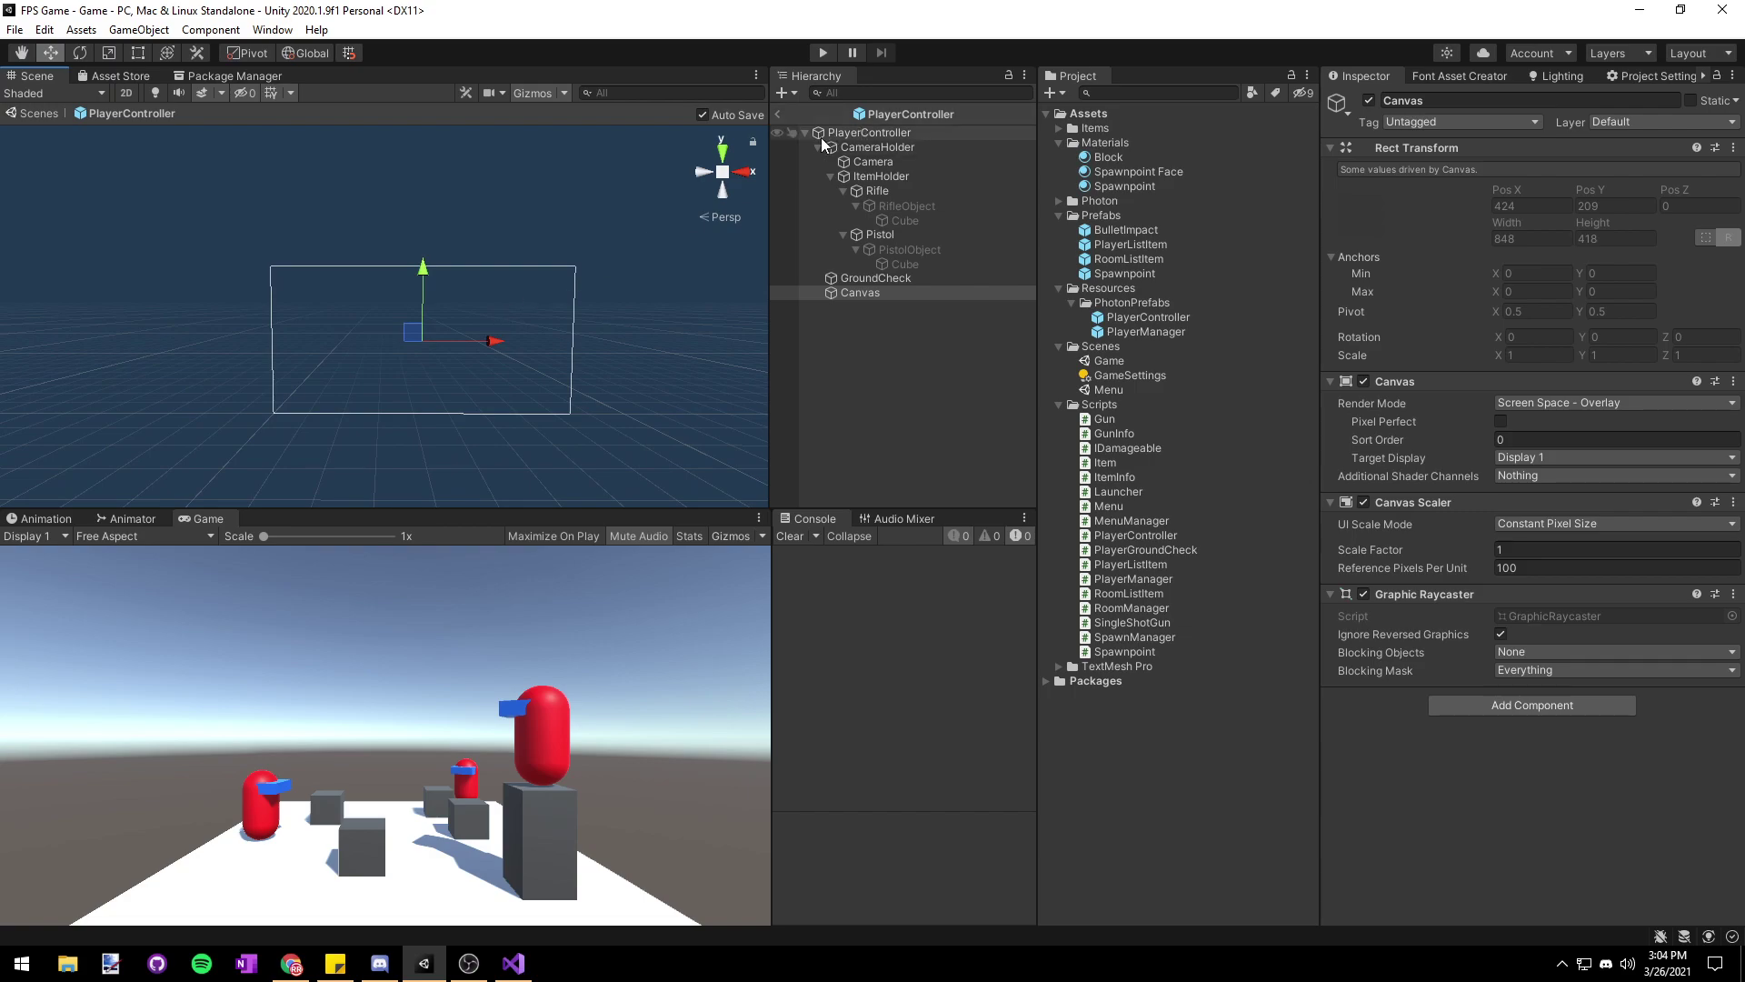
- Collapse CameraHolder in the prefab's hierarchy and set the Canvas's UI Scale Mode to Scale With Screen Size
{"action": "left_click", "coordinate": [818, 147]}
{"action": "left_click", "coordinate": [863, 133]}
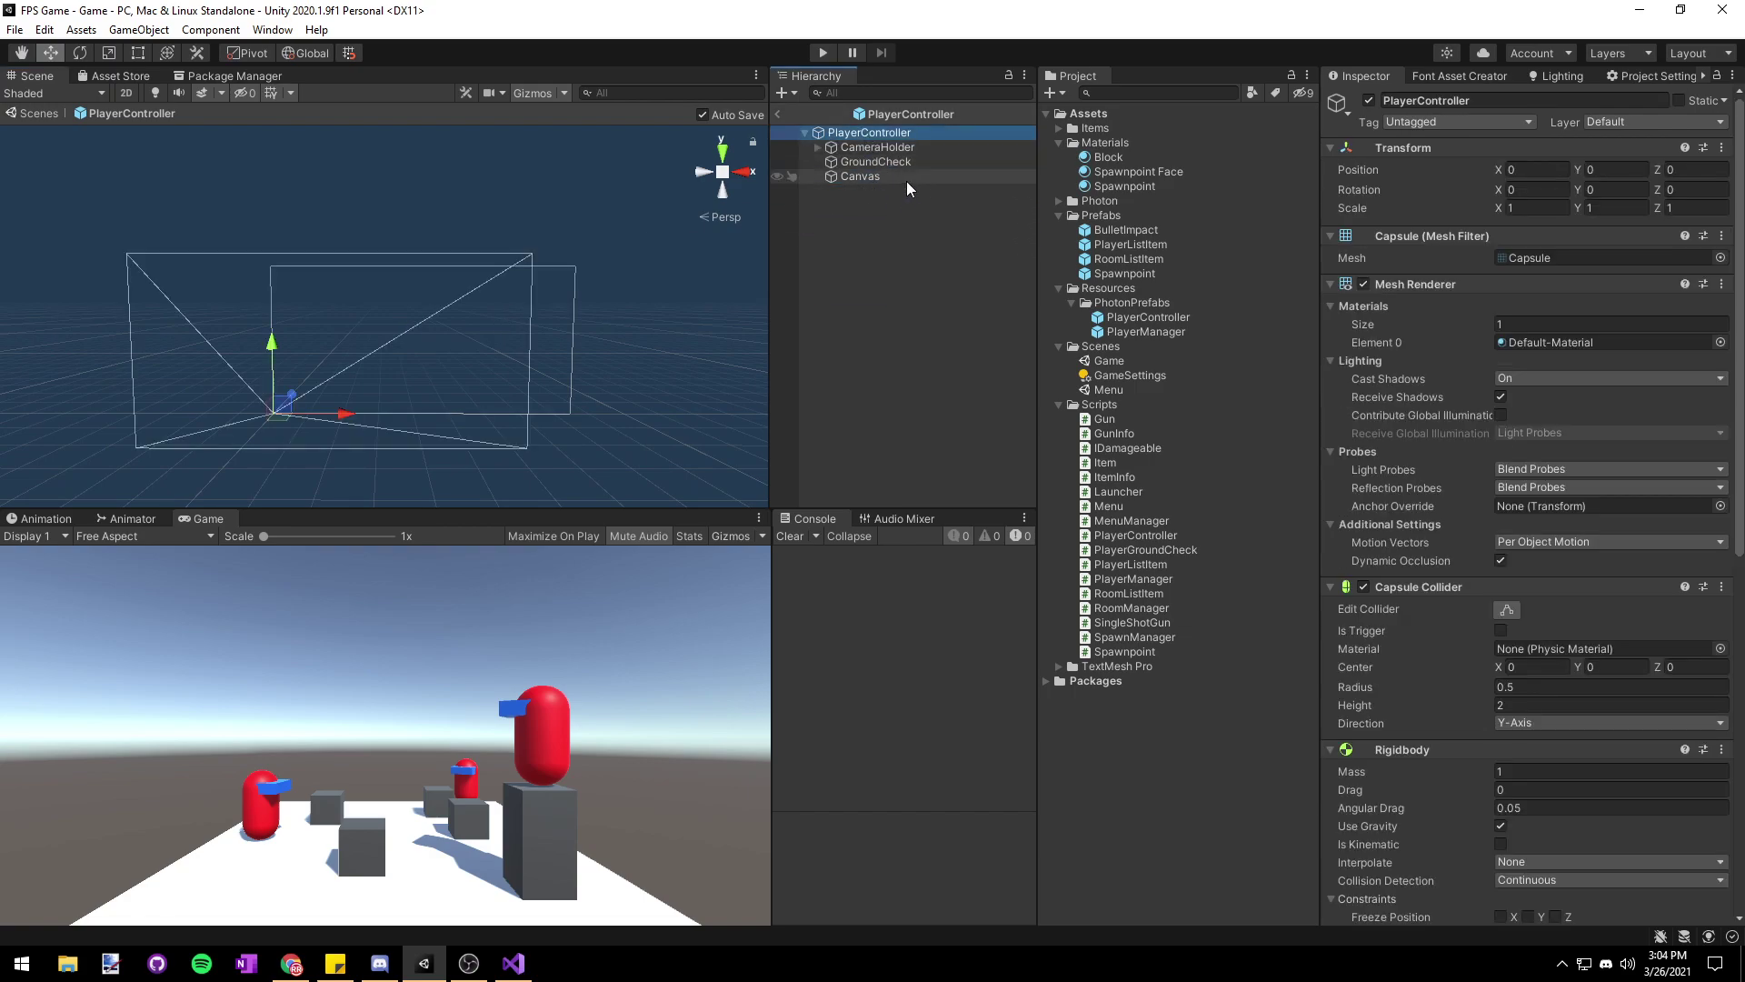
{"action": "scroll", "coordinate": [1398, 538], "scroll_direction": "down", "scroll_amount": 10}
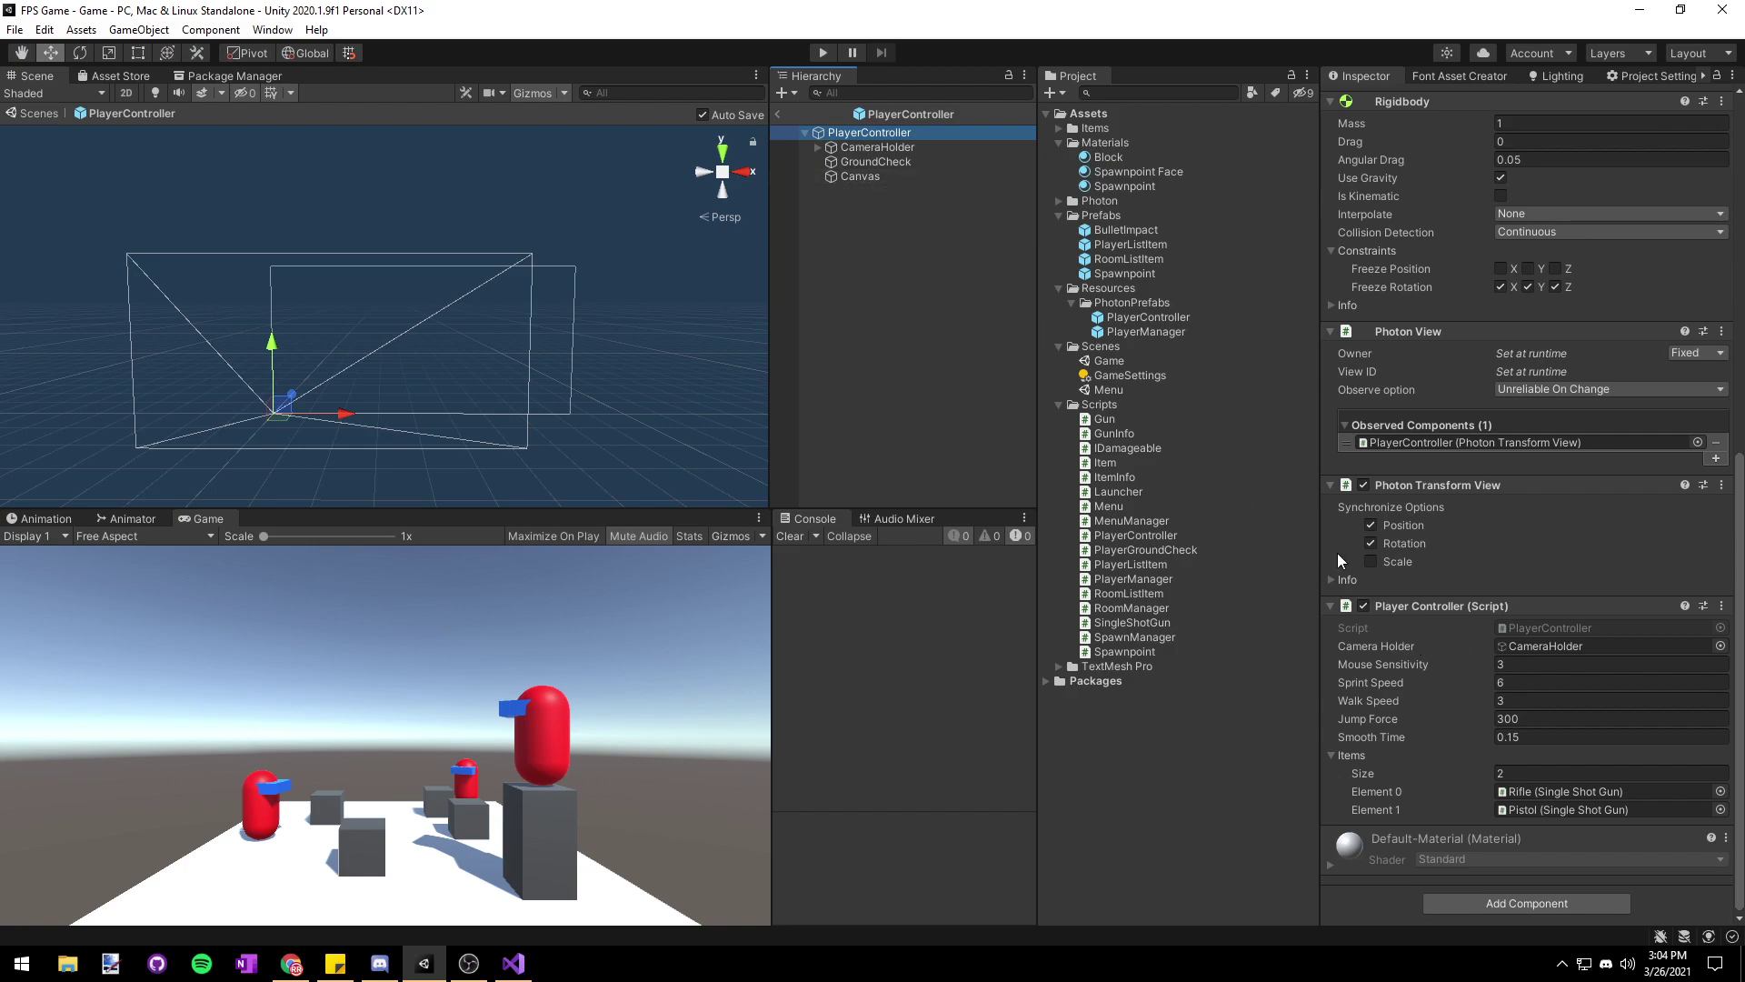
{"action": "left_click", "coordinate": [859, 175]}
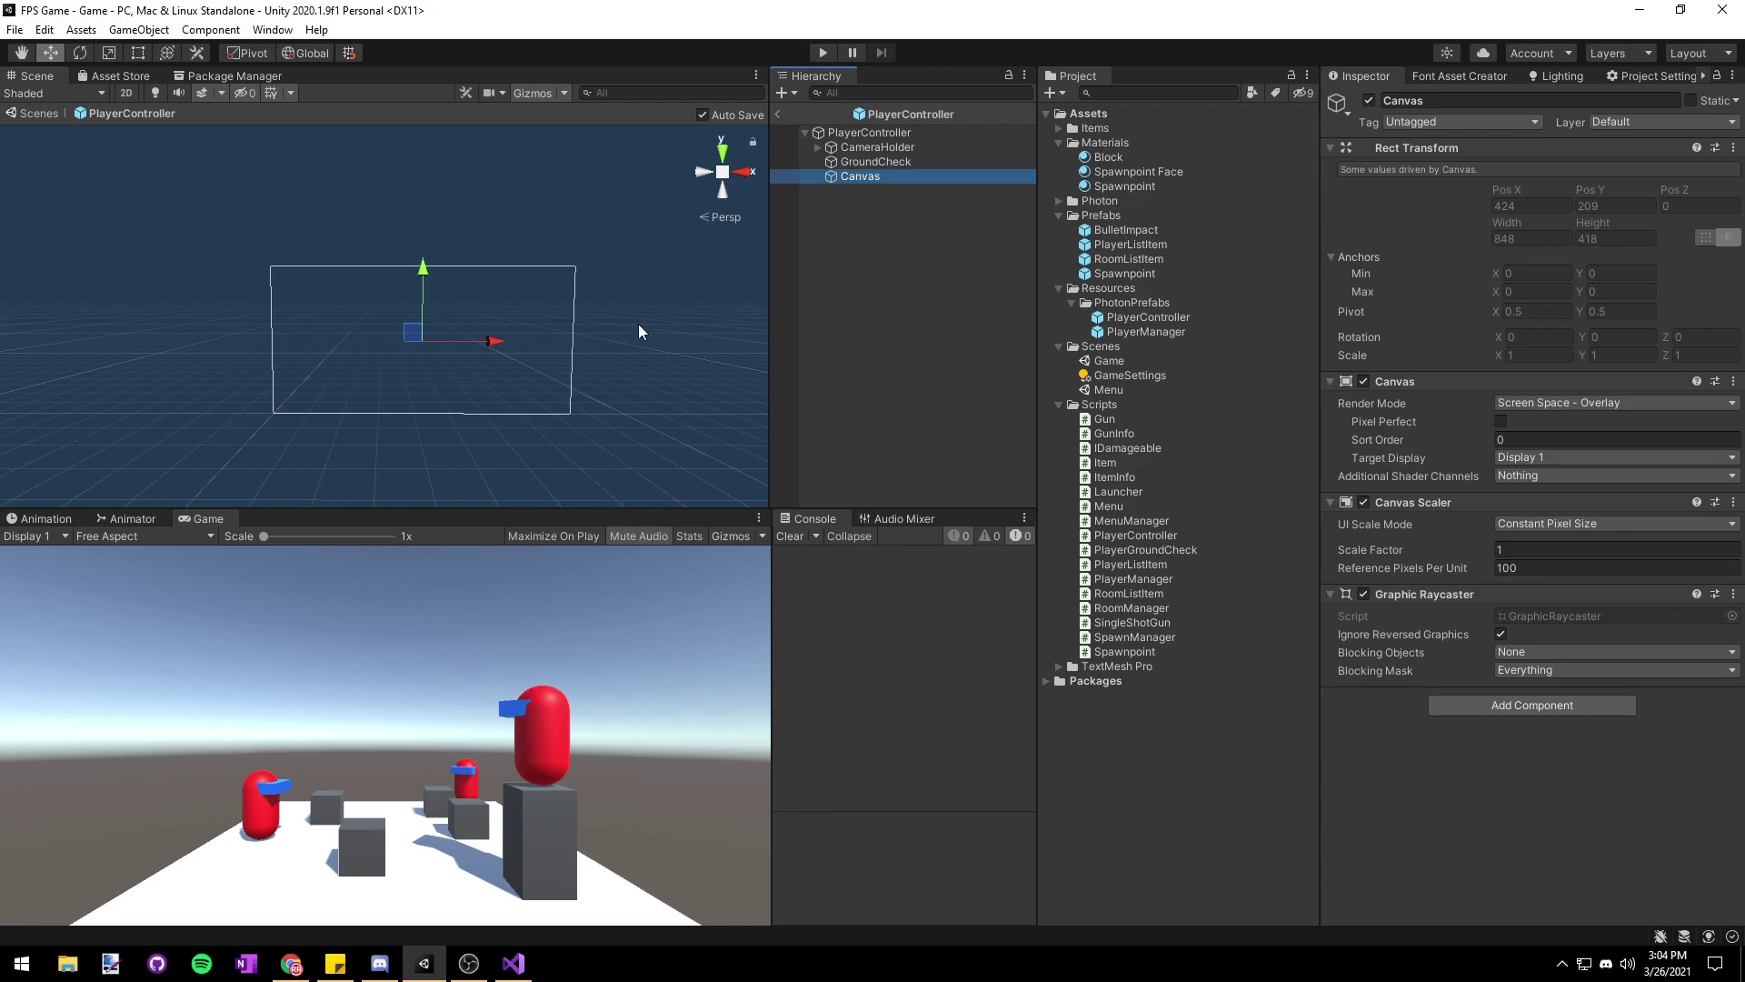
{"action": "left_click", "coordinate": [1591, 524]}
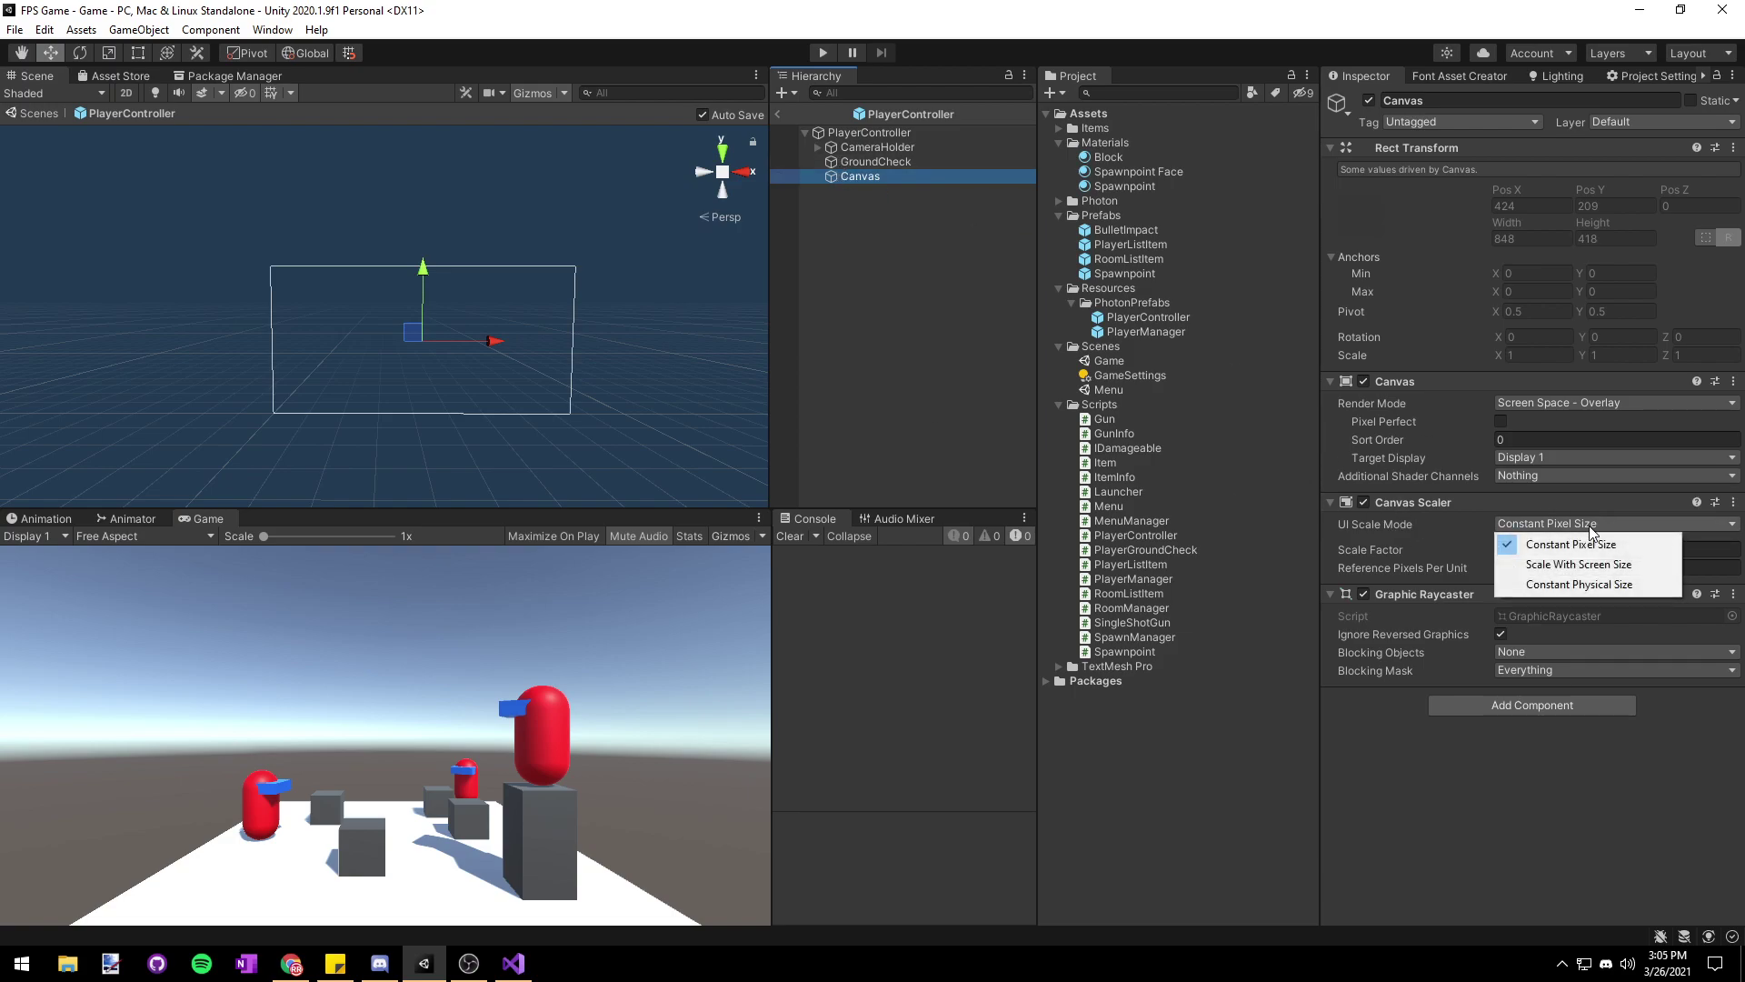
{"action": "left_click", "coordinate": [1578, 565]}
- Set the Canvas Scaler's reference resolution to 1920 x 1080 and its width/height match to 0.5
{"action": "left_click", "coordinate": [1554, 551]}
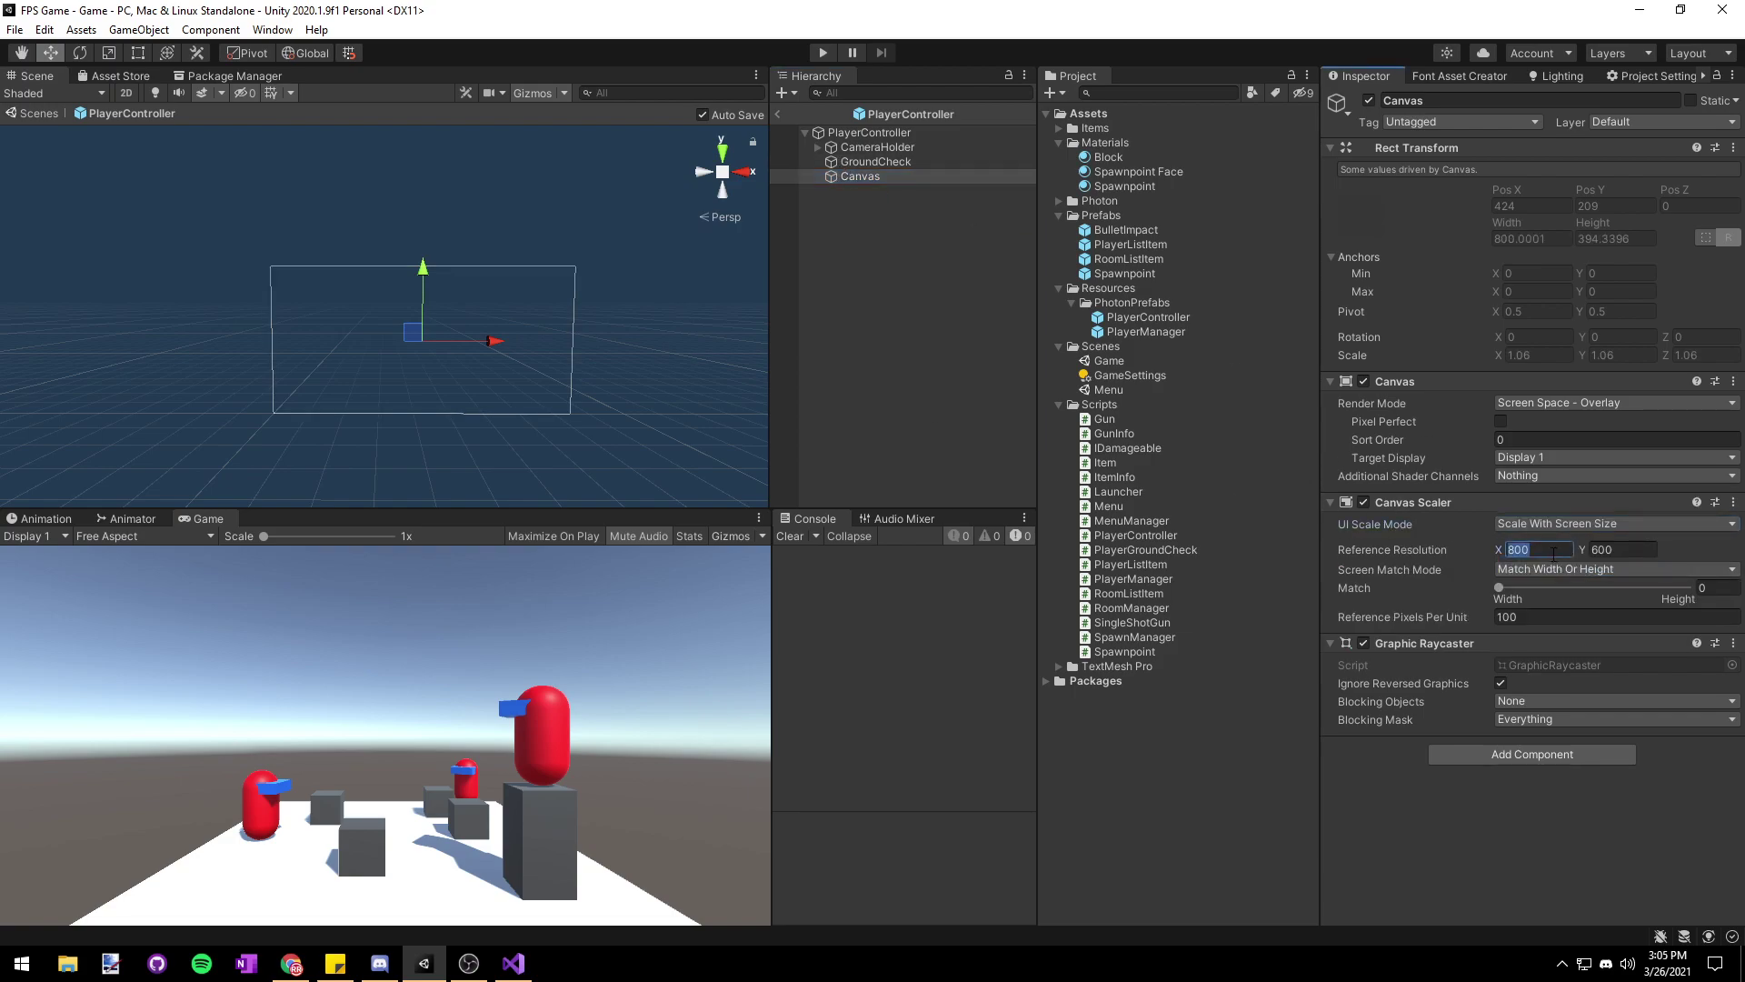
{"action": "type", "text": "1920"}
{"action": "key", "text": "Tab"}
{"action": "type", "text": "1080"}
{"action": "key", "text": "Tab"}
{"action": "key", "text": "Tab"}
{"action": "type", "text": "0.5"}
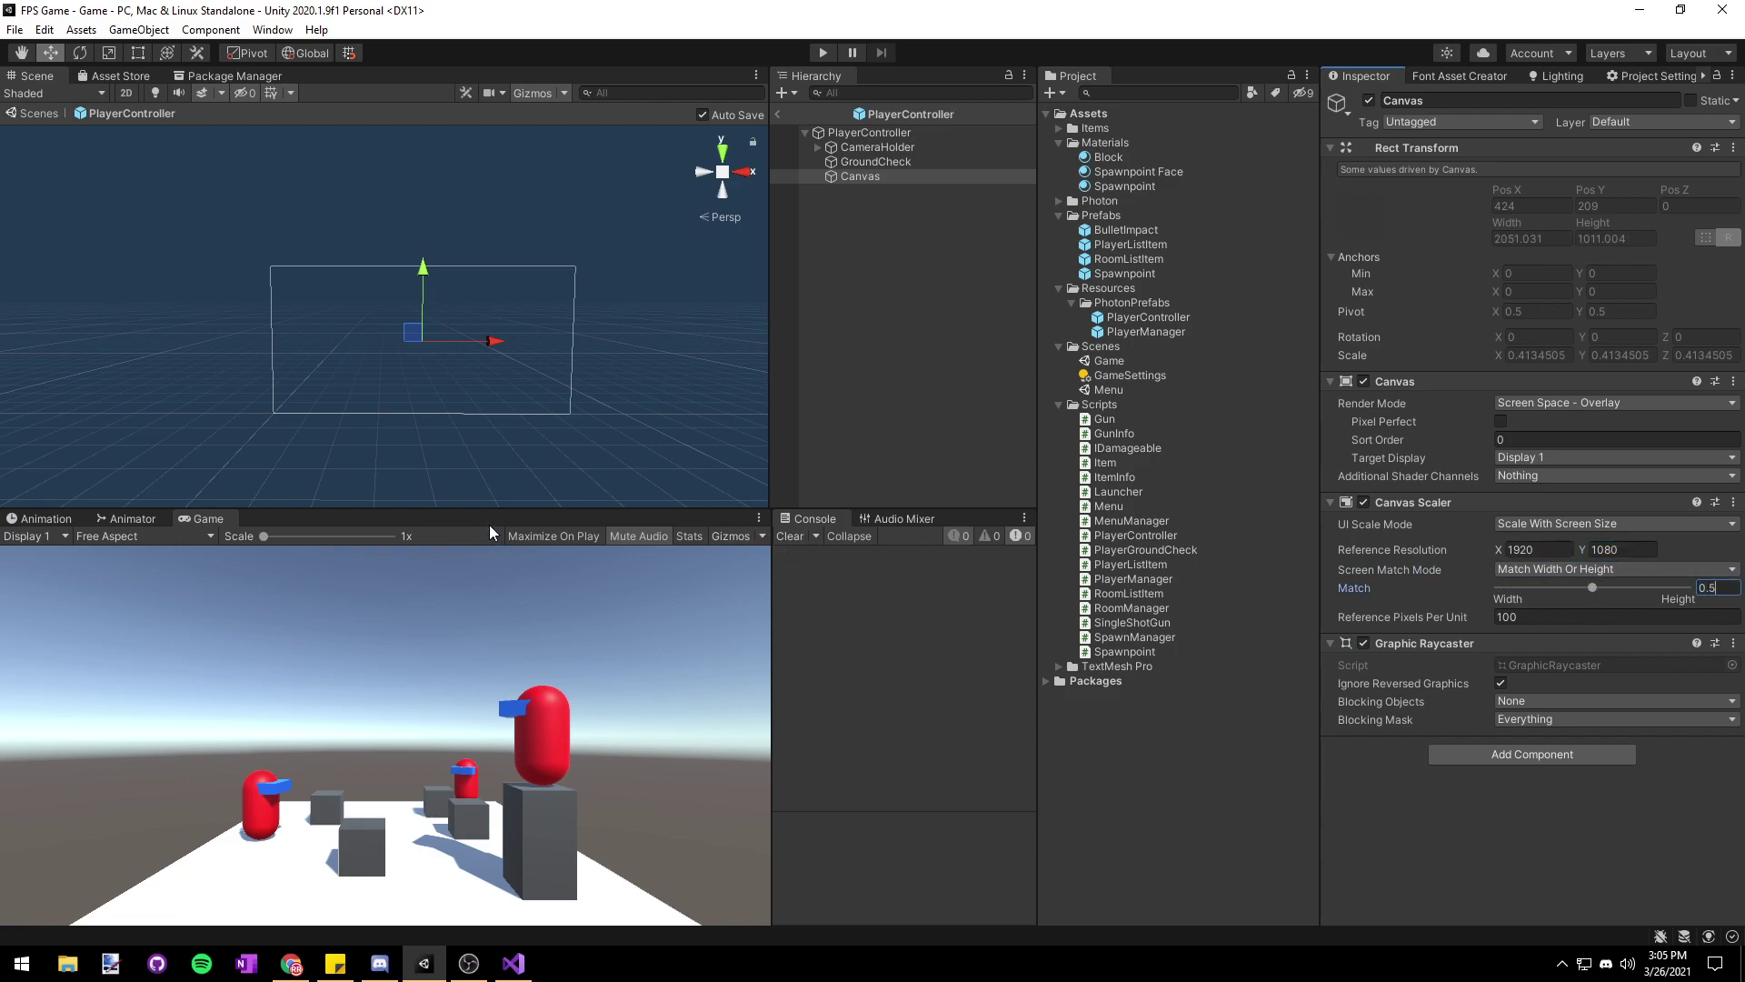
- Switch the Scene view to 2D with the Rect tool active for editing the Canvas
{"action": "right_click_drag", "start_coordinate": [591, 349], "coordinate": [594, 361]}
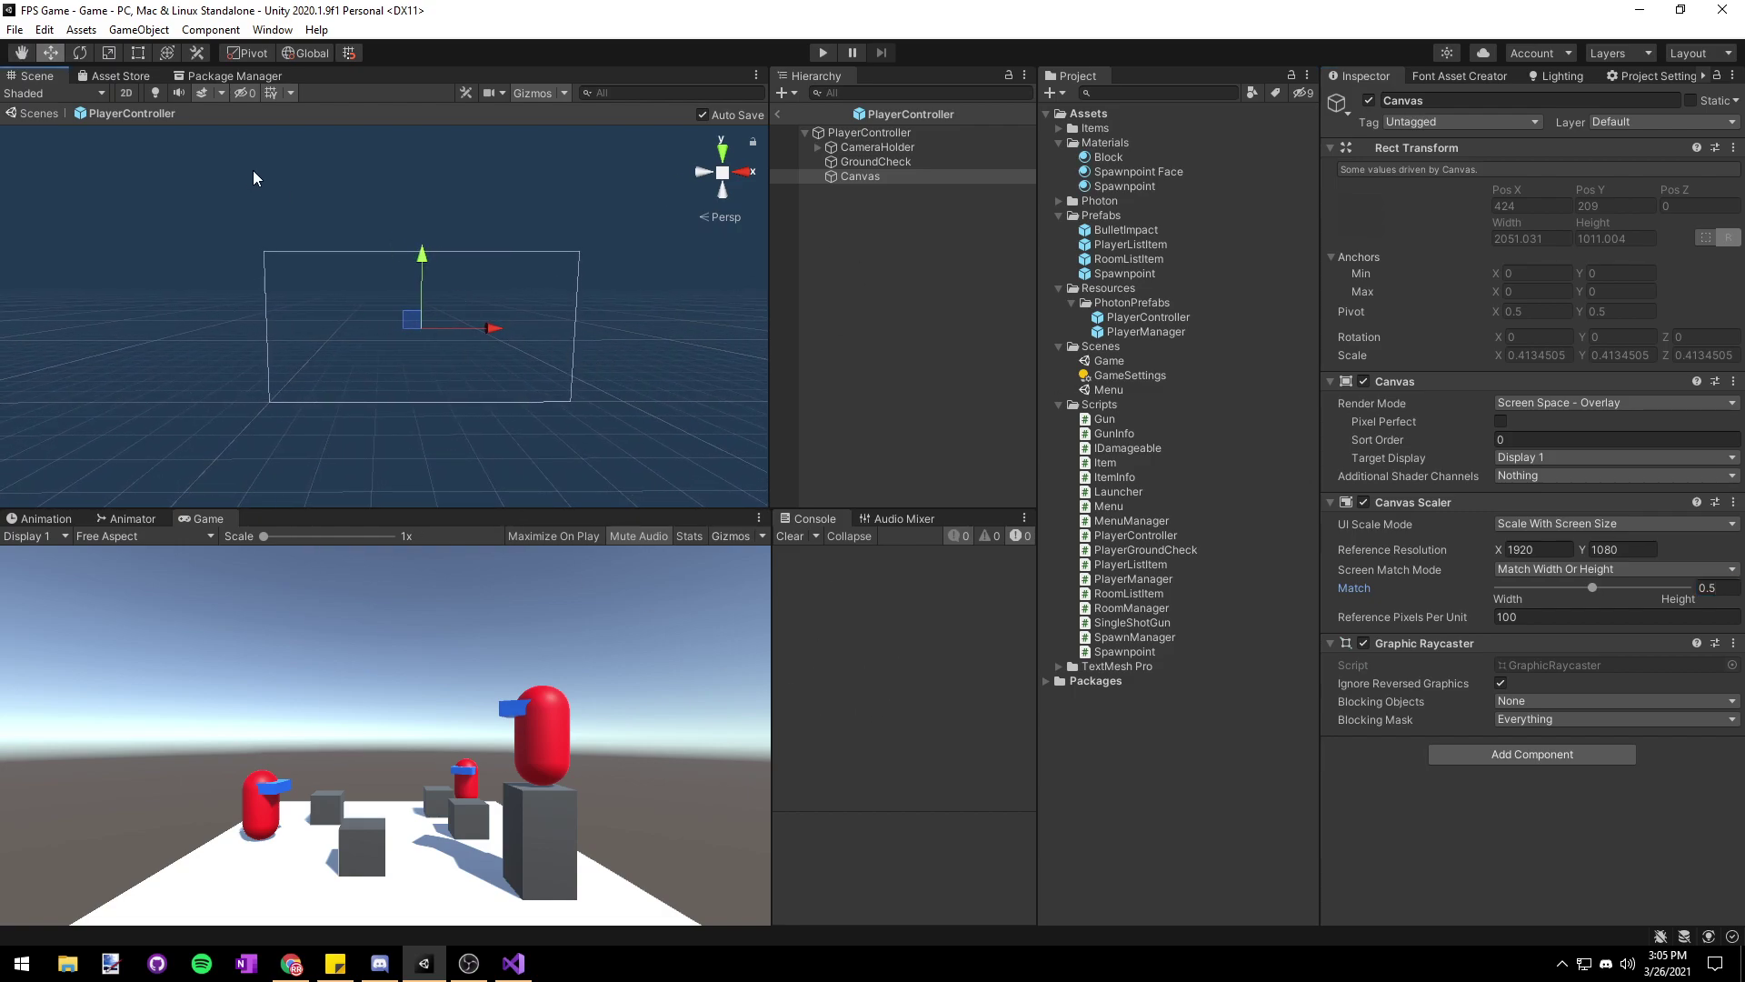
{"action": "key", "text": "t"}
{"action": "left_click", "coordinate": [126, 94]}
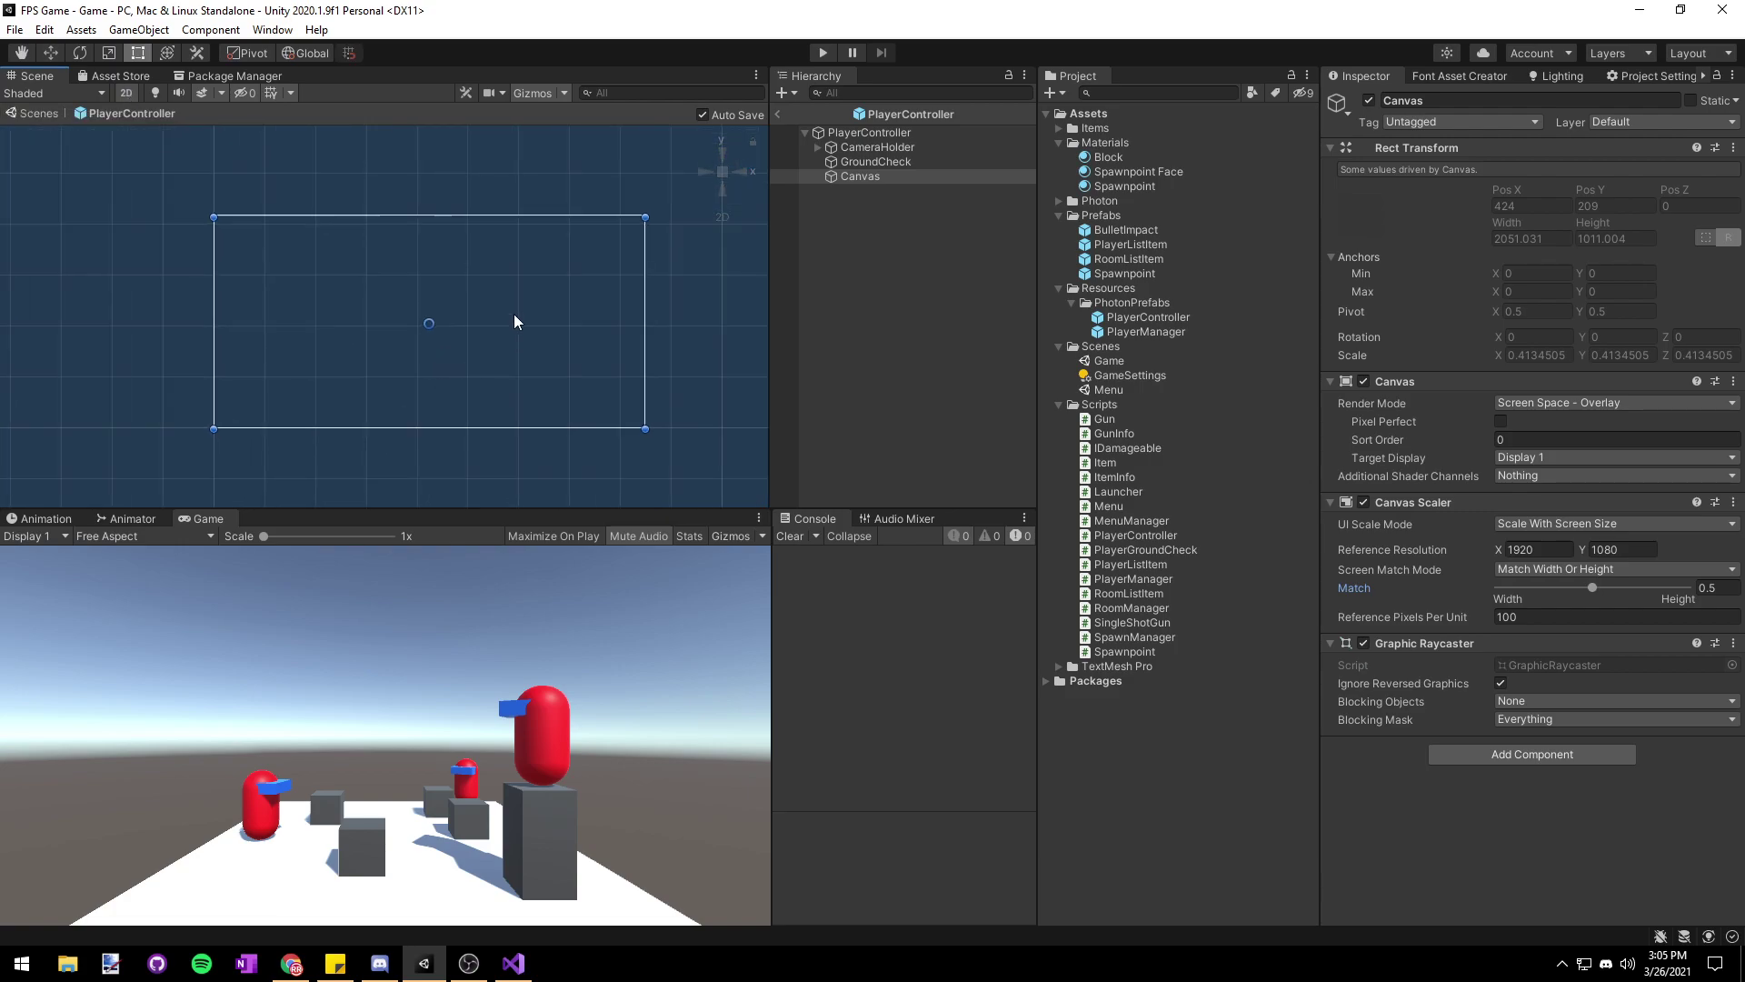
- Add a UI Image as a child of the Canvas
{"action": "right_click", "coordinate": [879, 177]}
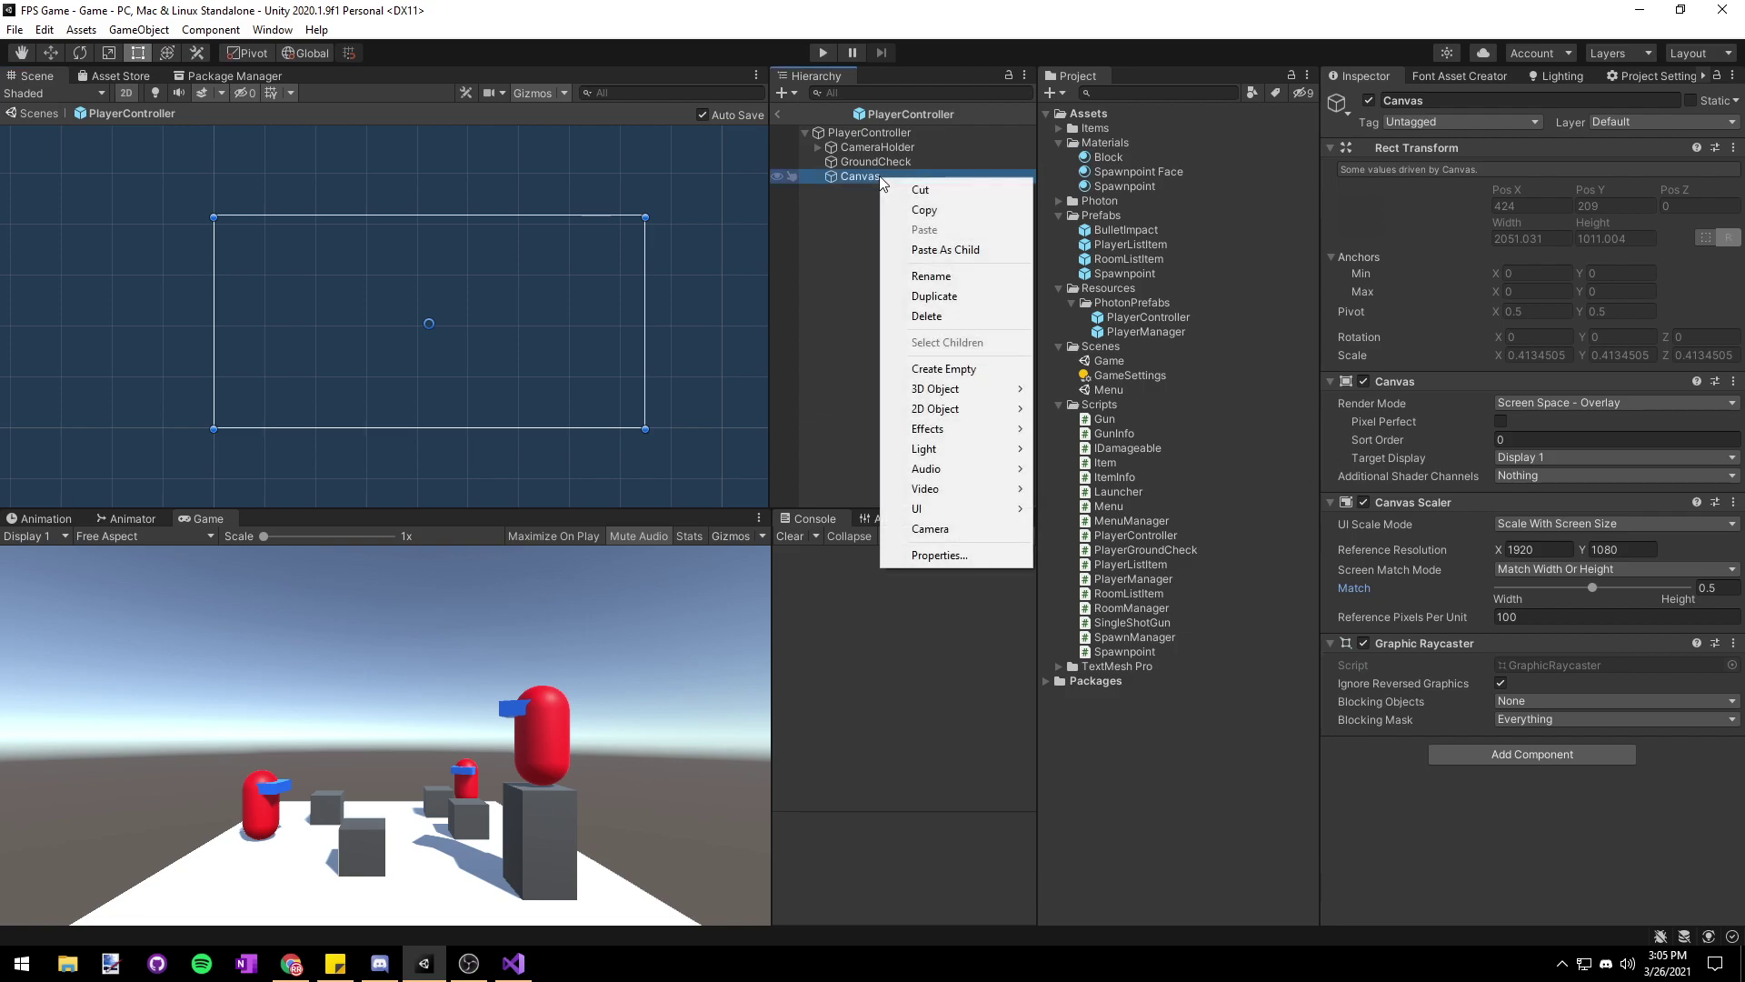
{"action": "mouse_move", "coordinate": [920, 508]}
{"action": "left_click", "coordinate": [1096, 550]}
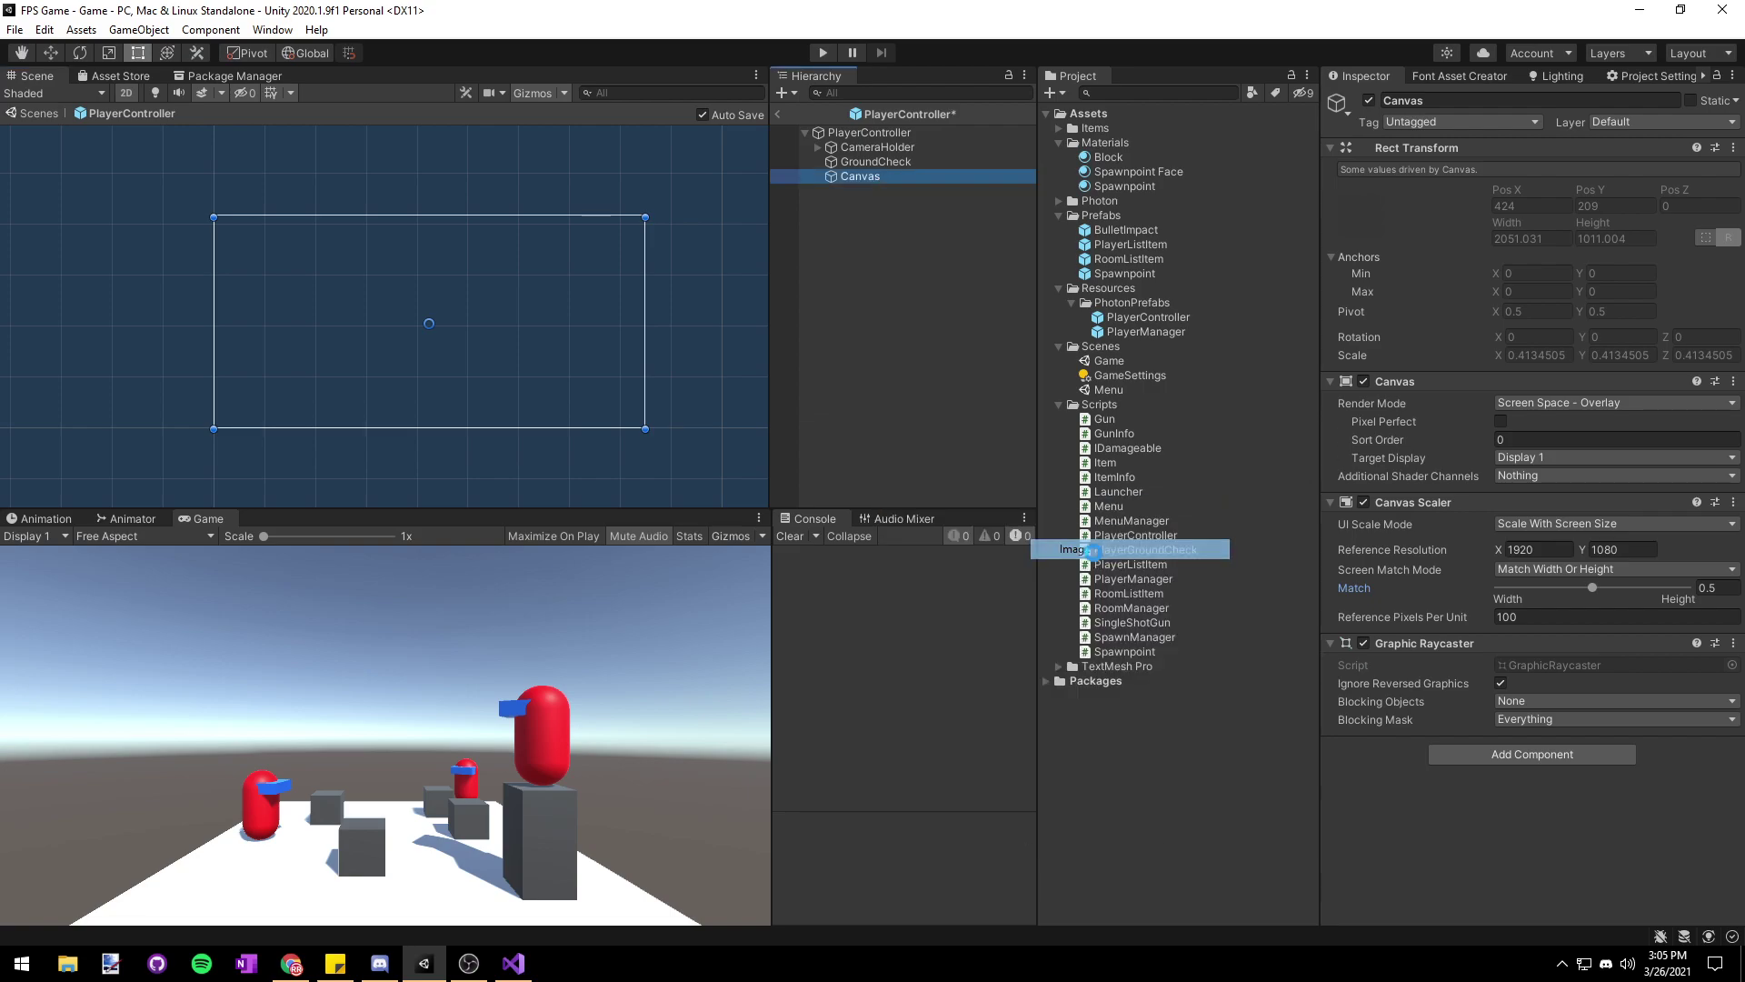
{"action": "scroll", "coordinate": [451, 362], "scroll_direction": "up", "scroll_amount": 6}
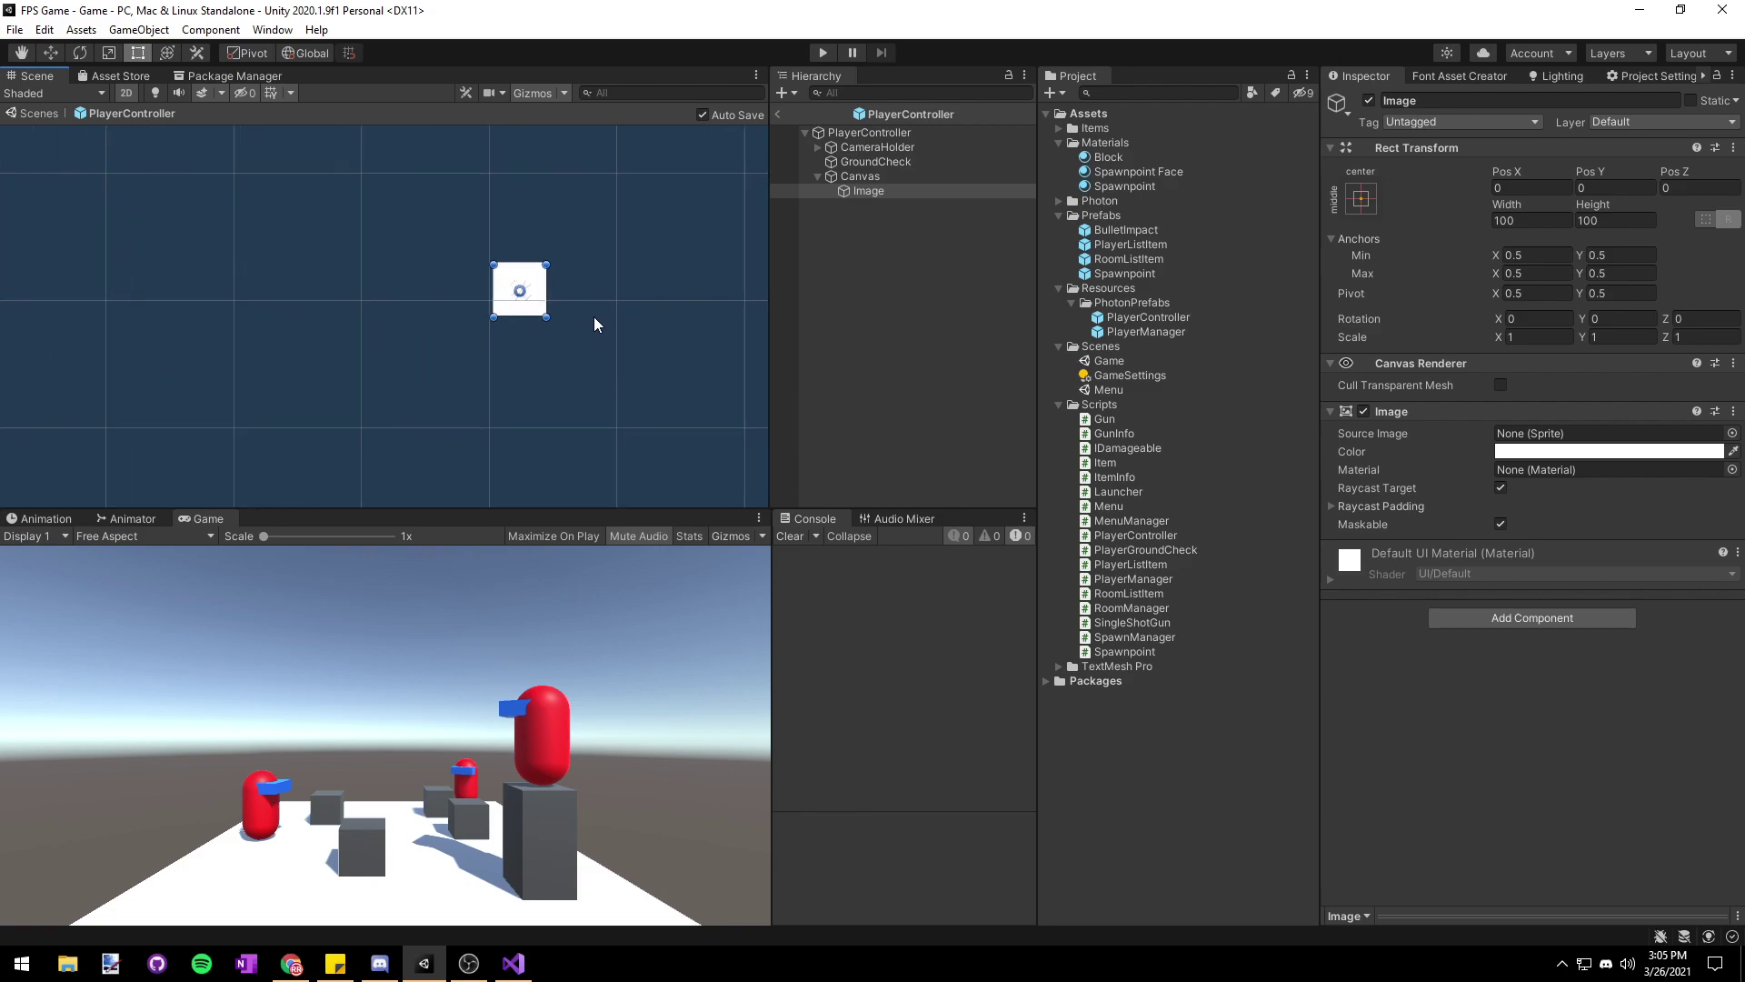
{"action": "scroll", "coordinate": [559, 296], "scroll_direction": "down", "scroll_amount": 3}
{"action": "middle_click_drag", "start_coordinate": [523, 316], "coordinate": [485, 330]}
{"action": "scroll", "coordinate": [592, 265], "scroll_direction": "down", "scroll_amount": 1}
{"action": "scroll", "coordinate": [517, 291], "scroll_direction": "down", "scroll_amount": 3}
{"action": "middle_click_drag", "start_coordinate": [250, 369], "coordinate": [283, 329]}
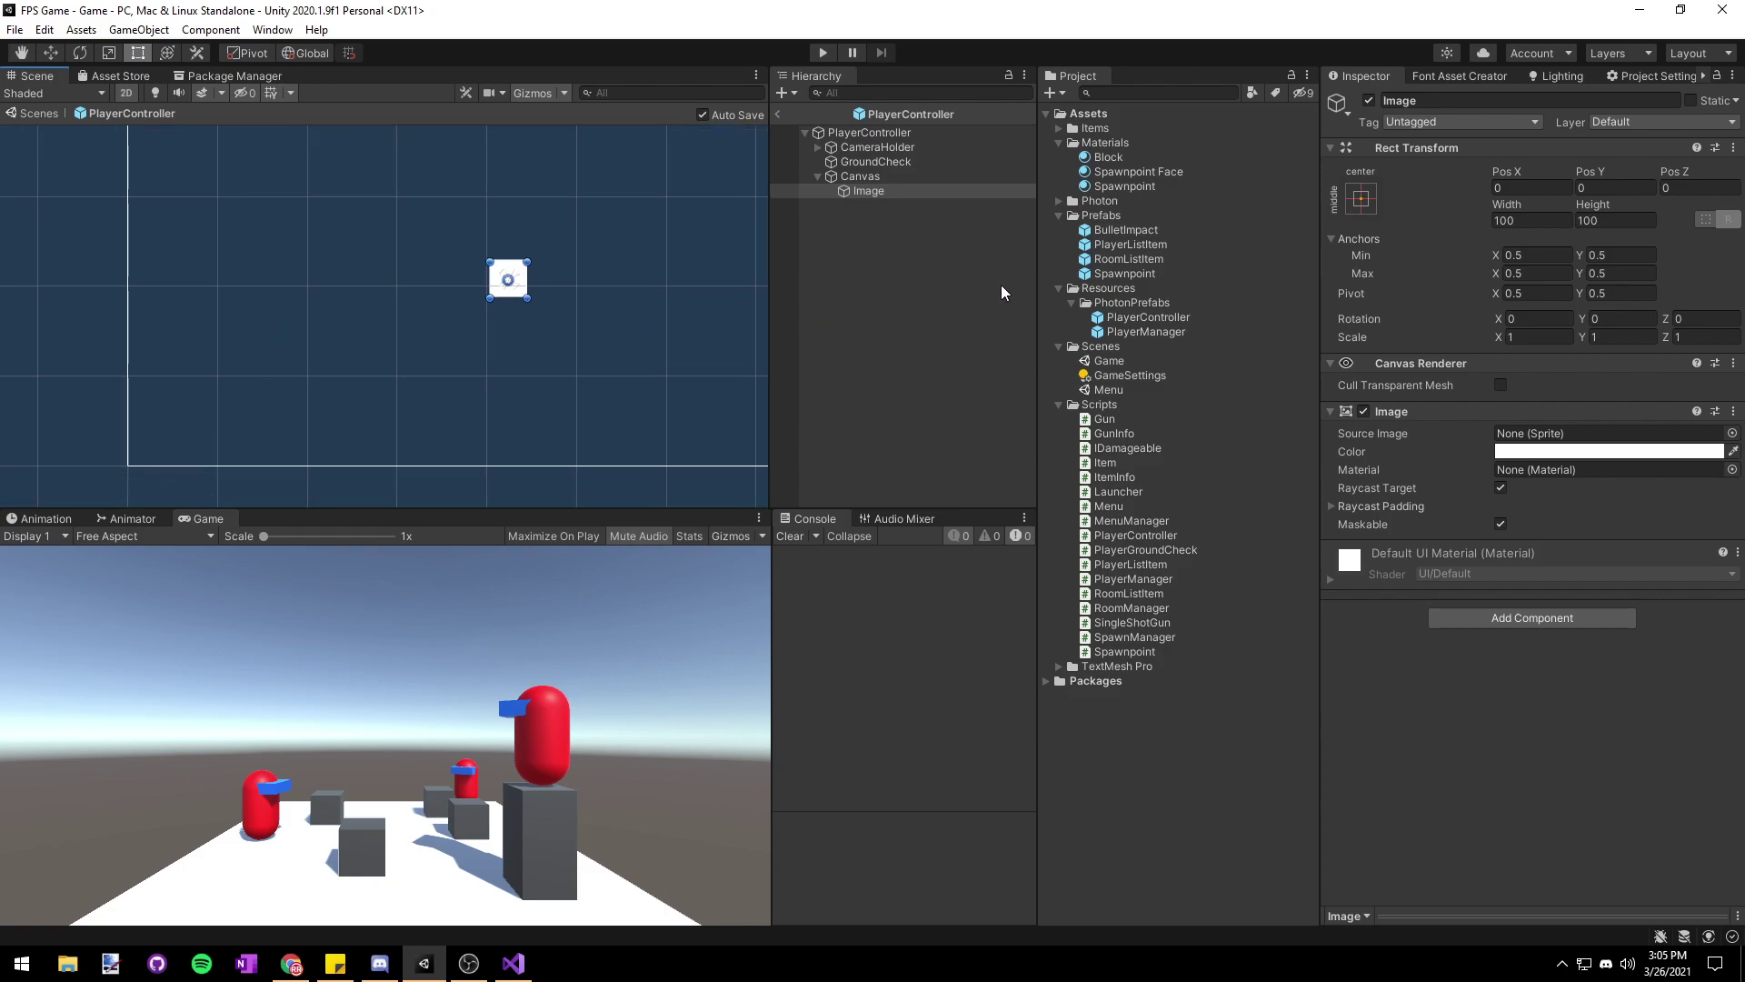
- Anchor the new Image to the bottom-left corner of the Canvas without changing its position or pivot
{"action": "left_click", "coordinate": [1360, 200]}
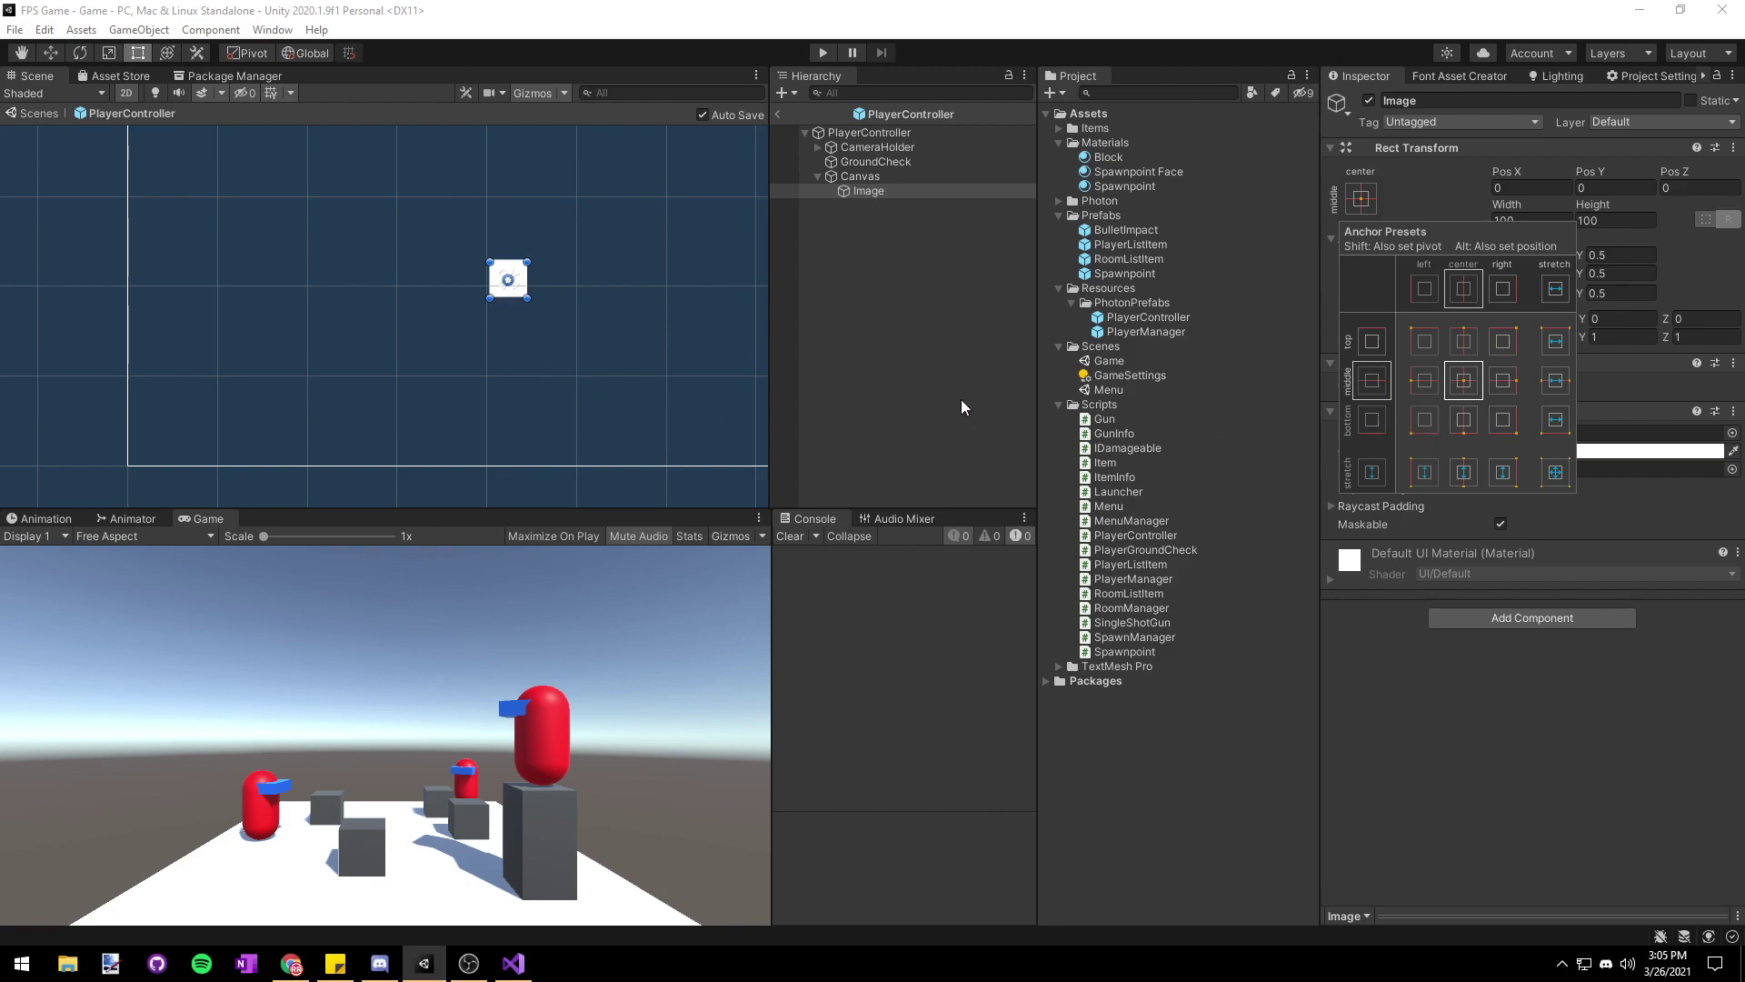
{"action": "scroll", "coordinate": [632, 287], "scroll_direction": "down", "scroll_amount": 3}
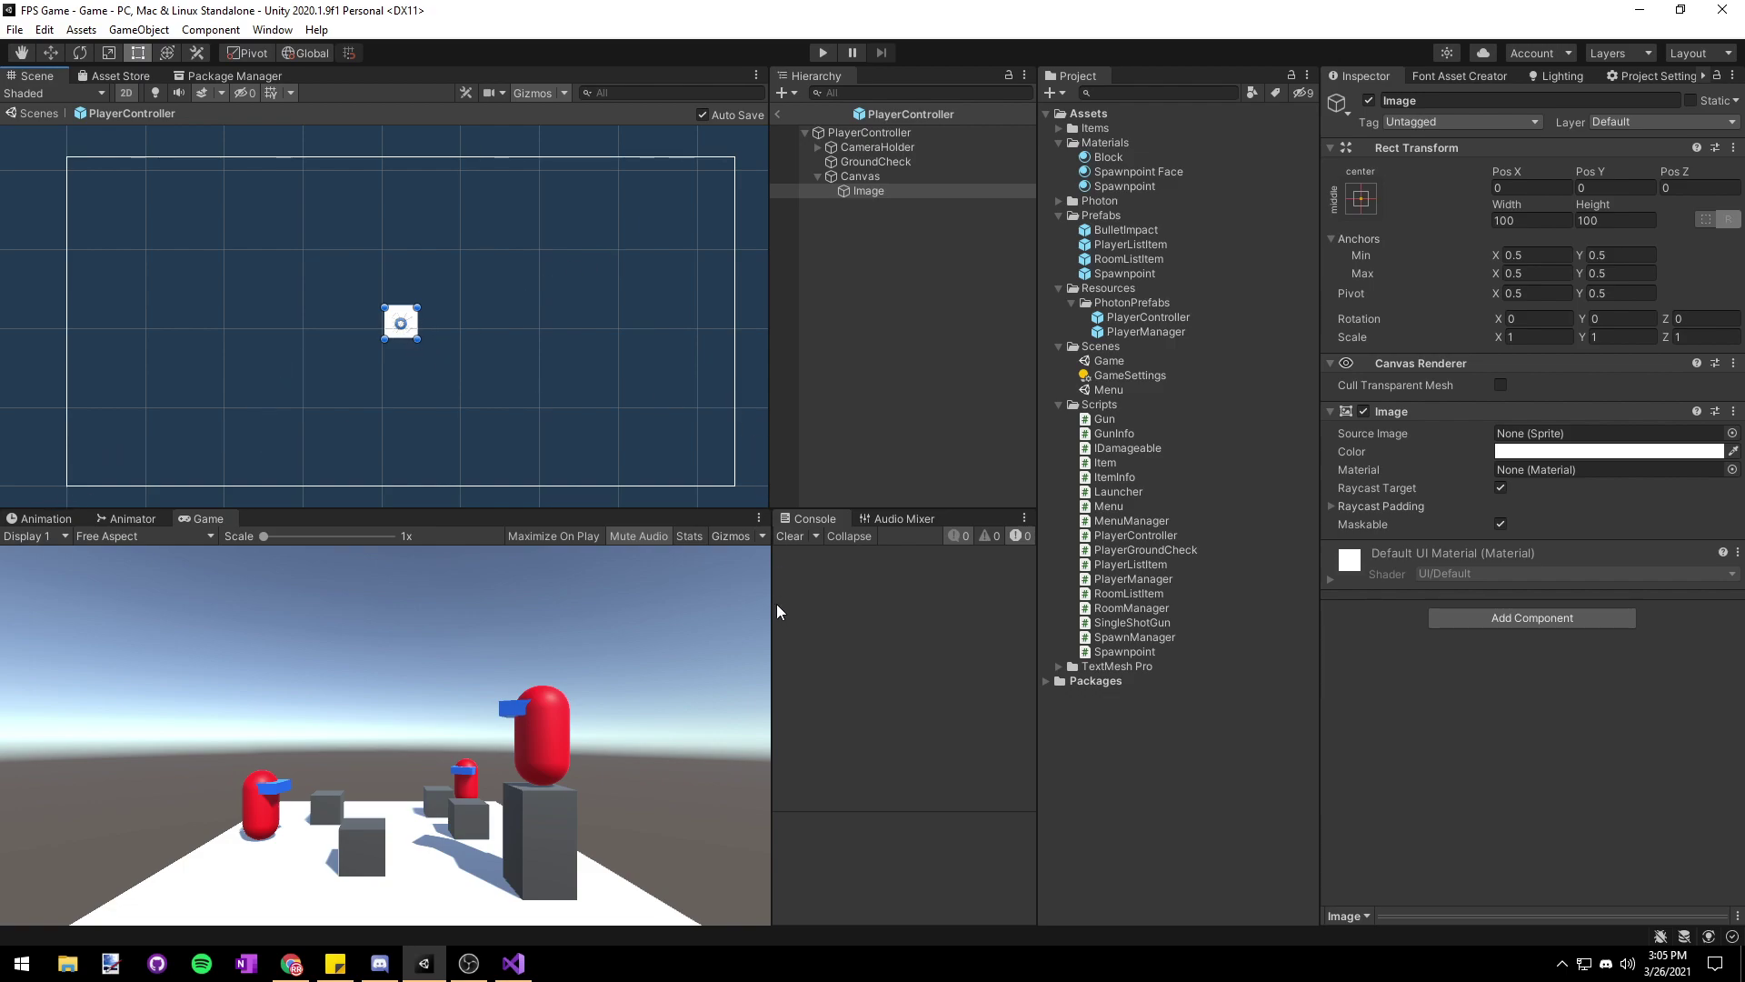
{"action": "mouse_move", "coordinate": [771, 603]}
{"action": "left_mouse_down"}
{"action": "mouse_move", "coordinate": [877, 605]}
{"action": "mouse_move", "coordinate": [482, 610]}
{"action": "mouse_move", "coordinate": [753, 611]}
{"action": "left_mouse_up"}
{"action": "left_click", "coordinate": [1361, 198]}
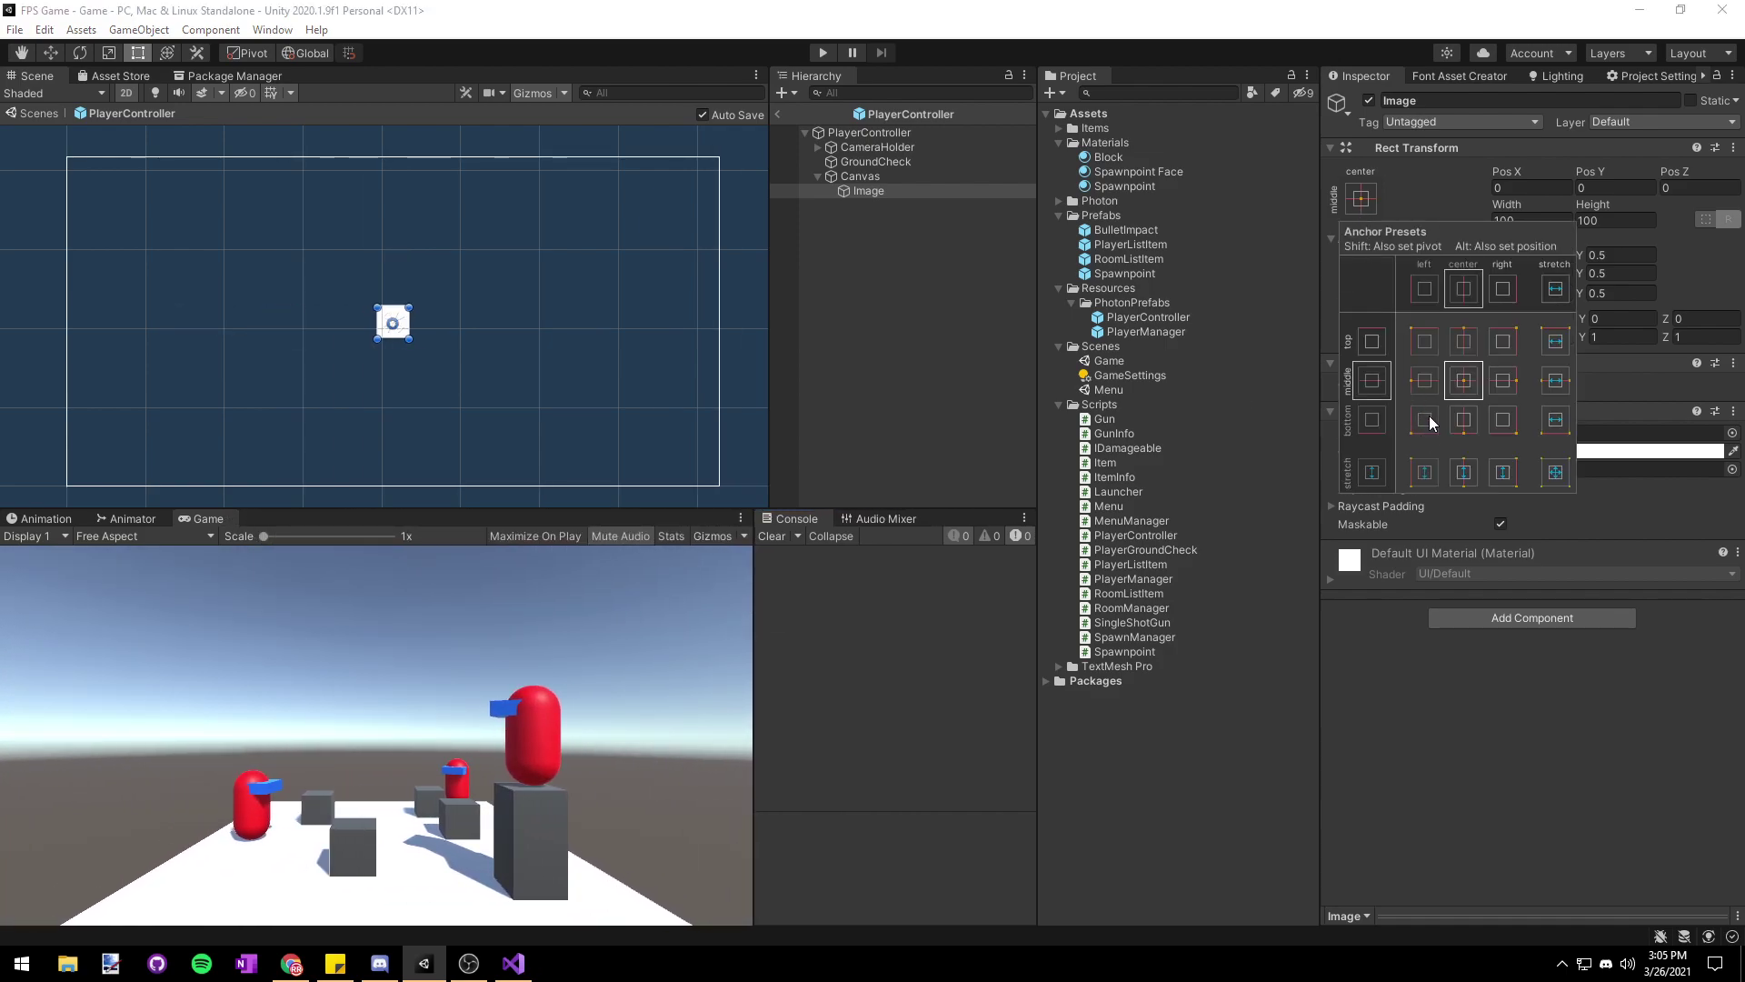
{"action": "left_click", "coordinate": [1368, 425]}
{"action": "mouse_move", "coordinate": [753, 601]}
{"action": "left_mouse_down"}
{"action": "mouse_move", "coordinate": [818, 611]}
{"action": "mouse_move", "coordinate": [360, 618]}
{"action": "mouse_move", "coordinate": [124, 643]}
{"action": "mouse_move", "coordinate": [564, 635]}
{"action": "mouse_move", "coordinate": [774, 600]}
{"action": "left_mouse_up"}
- Move the Image close to the Canvas's bottom-left corner, at about Pos X 83 and Pos Y 86
{"action": "middle_click_drag", "start_coordinate": [455, 349], "coordinate": [608, 279]}
{"action": "scroll", "coordinate": [608, 279], "scroll_direction": "up", "scroll_amount": 1}
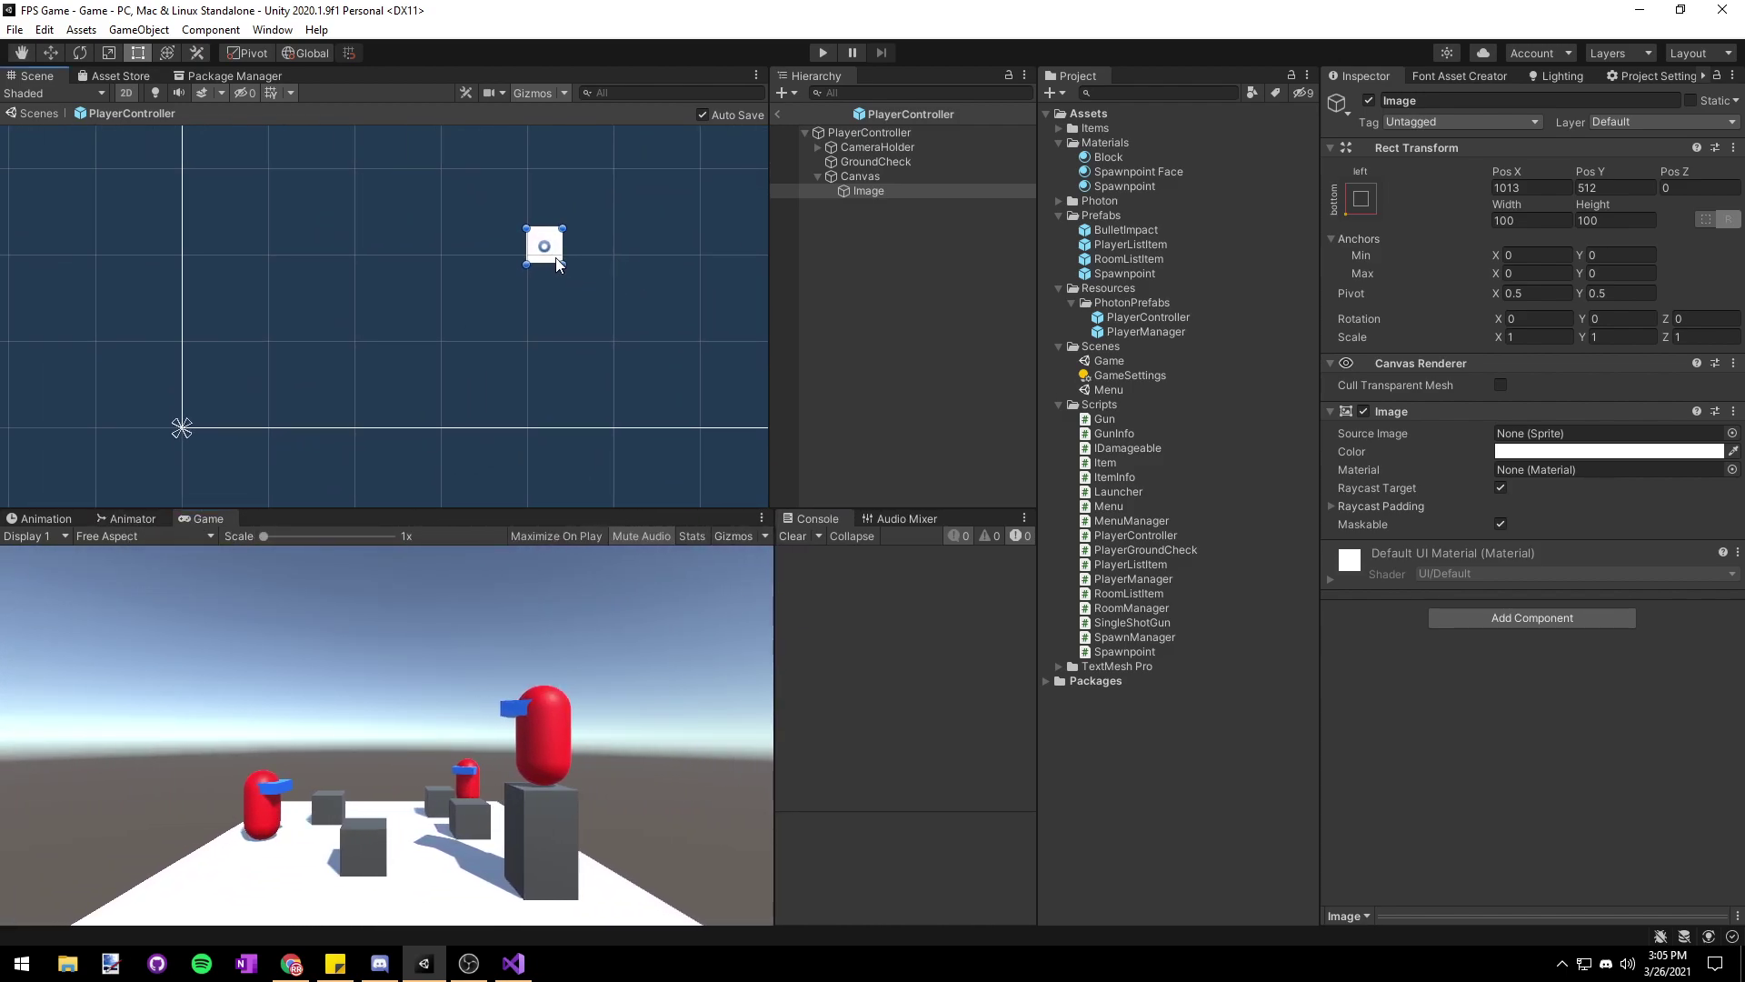
{"action": "left_click_drag", "start_coordinate": [557, 264], "coordinate": [228, 419]}
{"action": "left_click_drag", "start_coordinate": [776, 597], "coordinate": [720, 610]}
- Set the Image's width to 500 and shift it inside the Canvas's left edge with Pos X 260
{"action": "left_click", "coordinate": [1524, 220]}
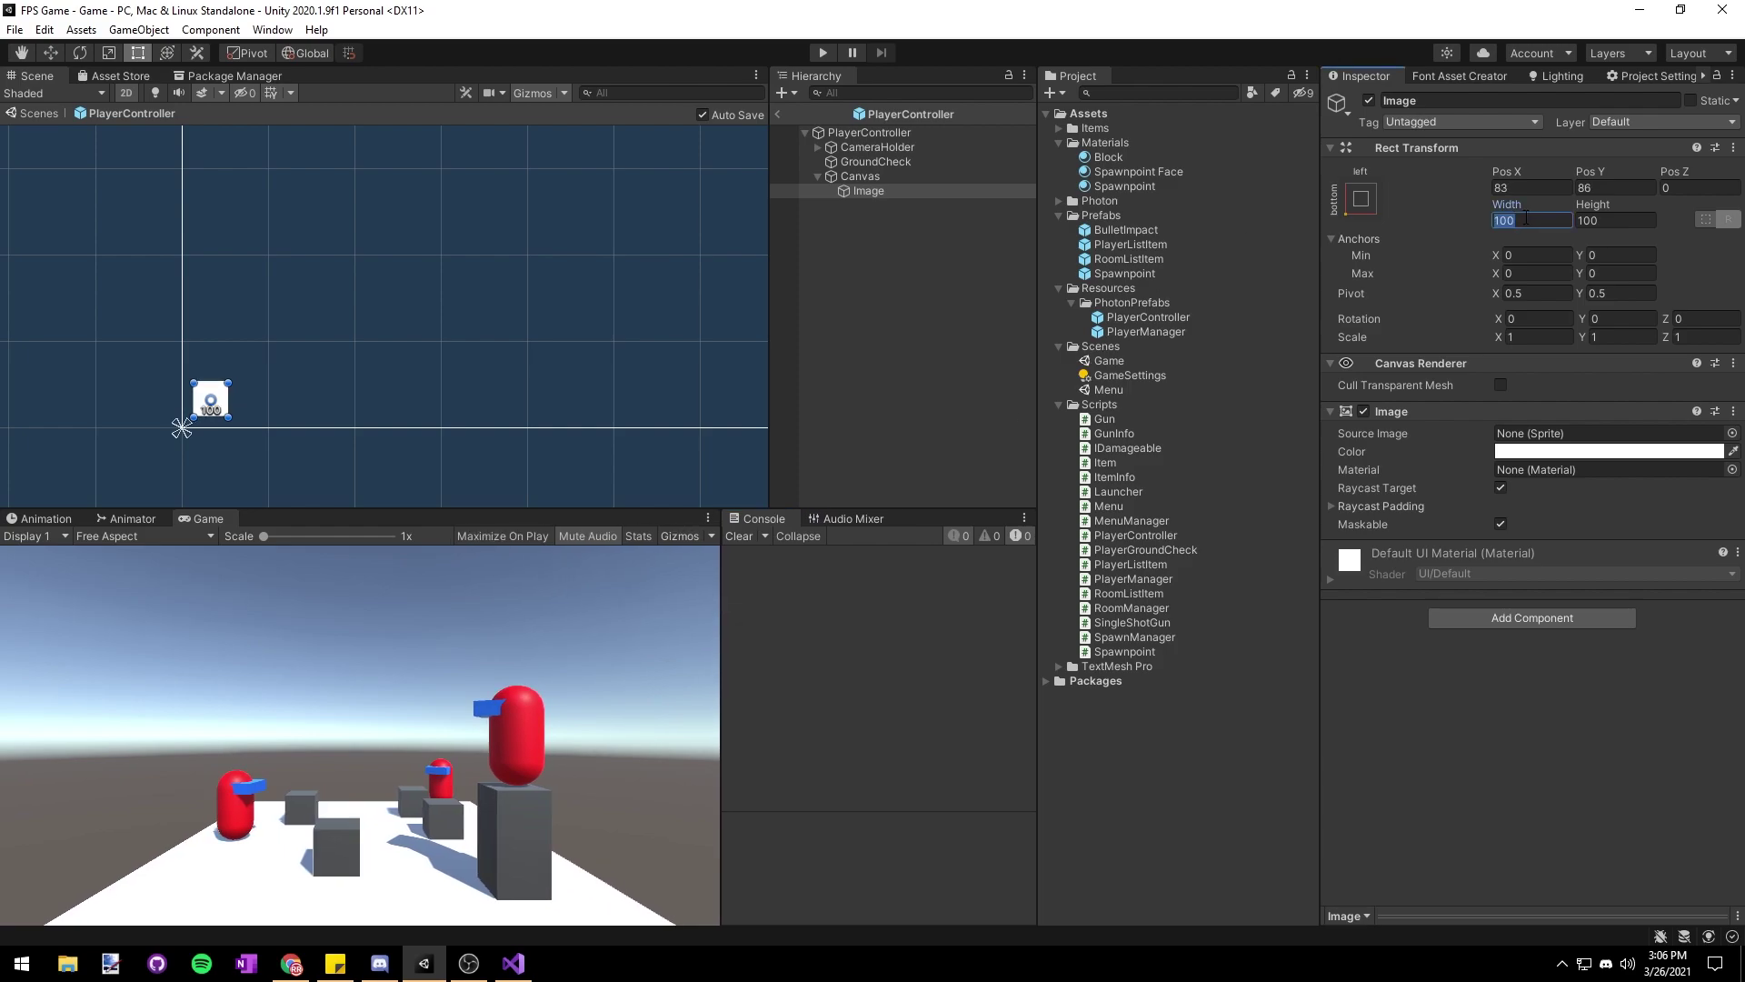
{"action": "type", "text": "500"}
{"action": "scroll", "coordinate": [401, 316], "scroll_direction": "down", "scroll_amount": 3}
{"action": "middle_click_drag", "start_coordinate": [401, 315], "coordinate": [322, 338]}
{"action": "scroll", "coordinate": [322, 337], "scroll_direction": "up", "scroll_amount": 2}
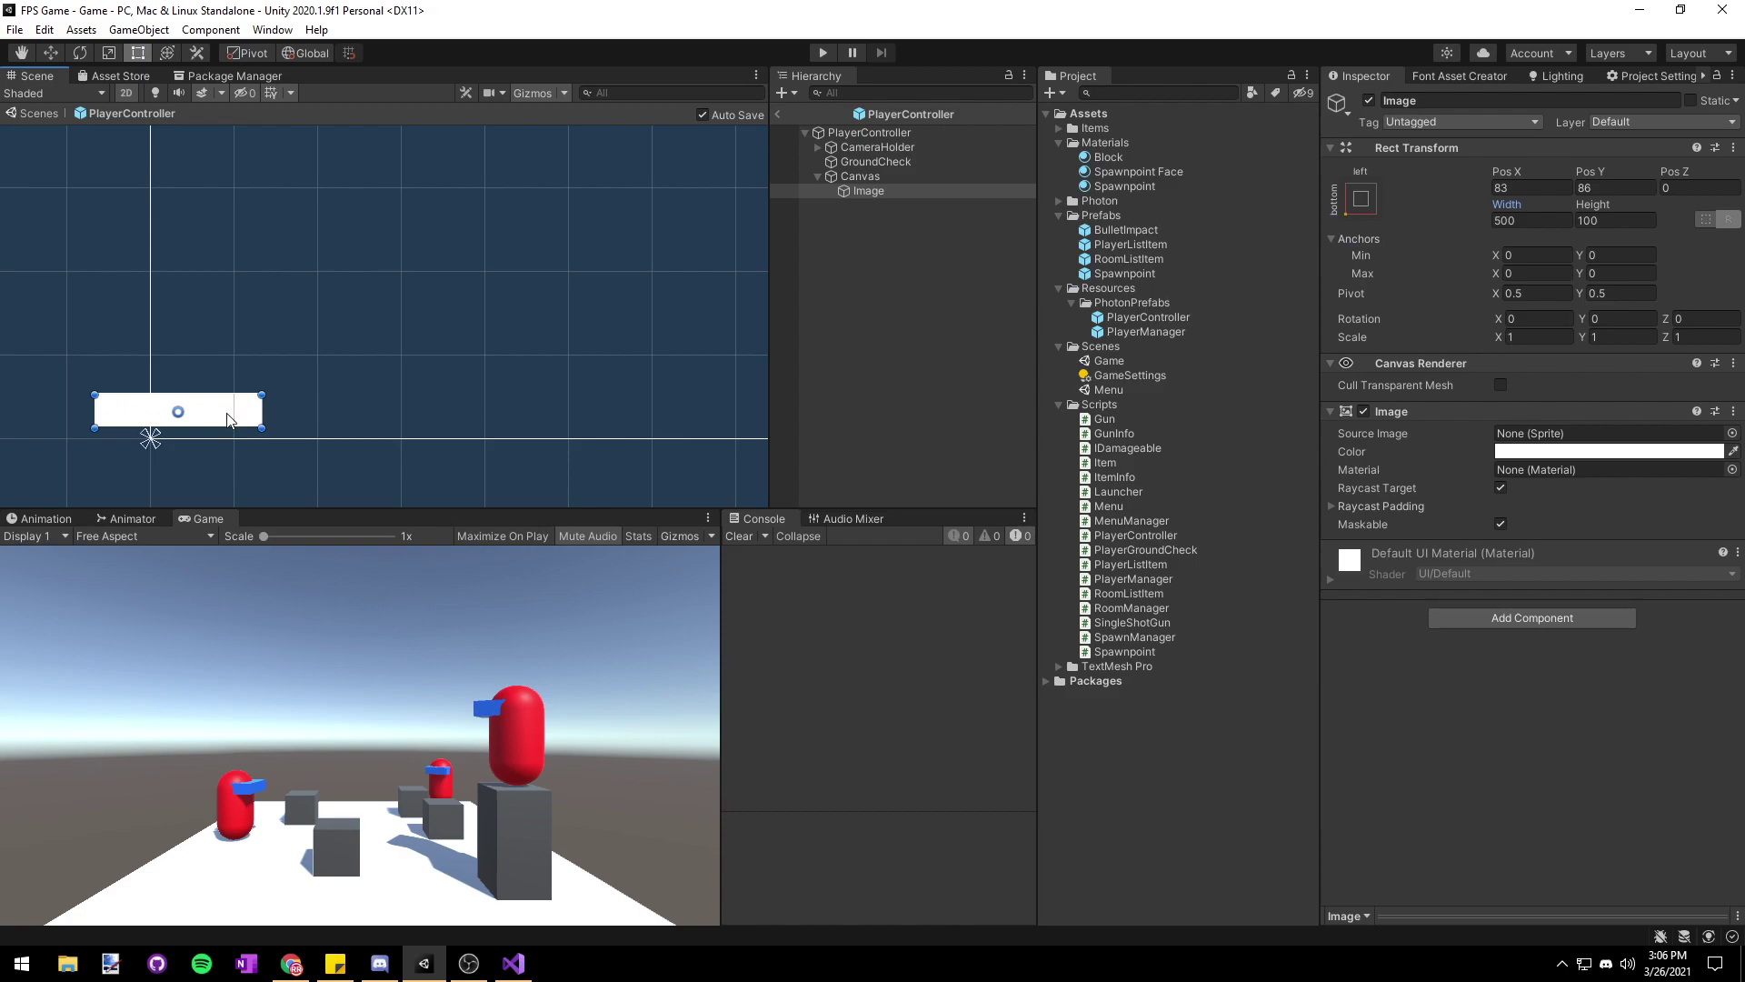
{"action": "left_click_drag", "start_coordinate": [227, 419], "coordinate": [293, 422]}
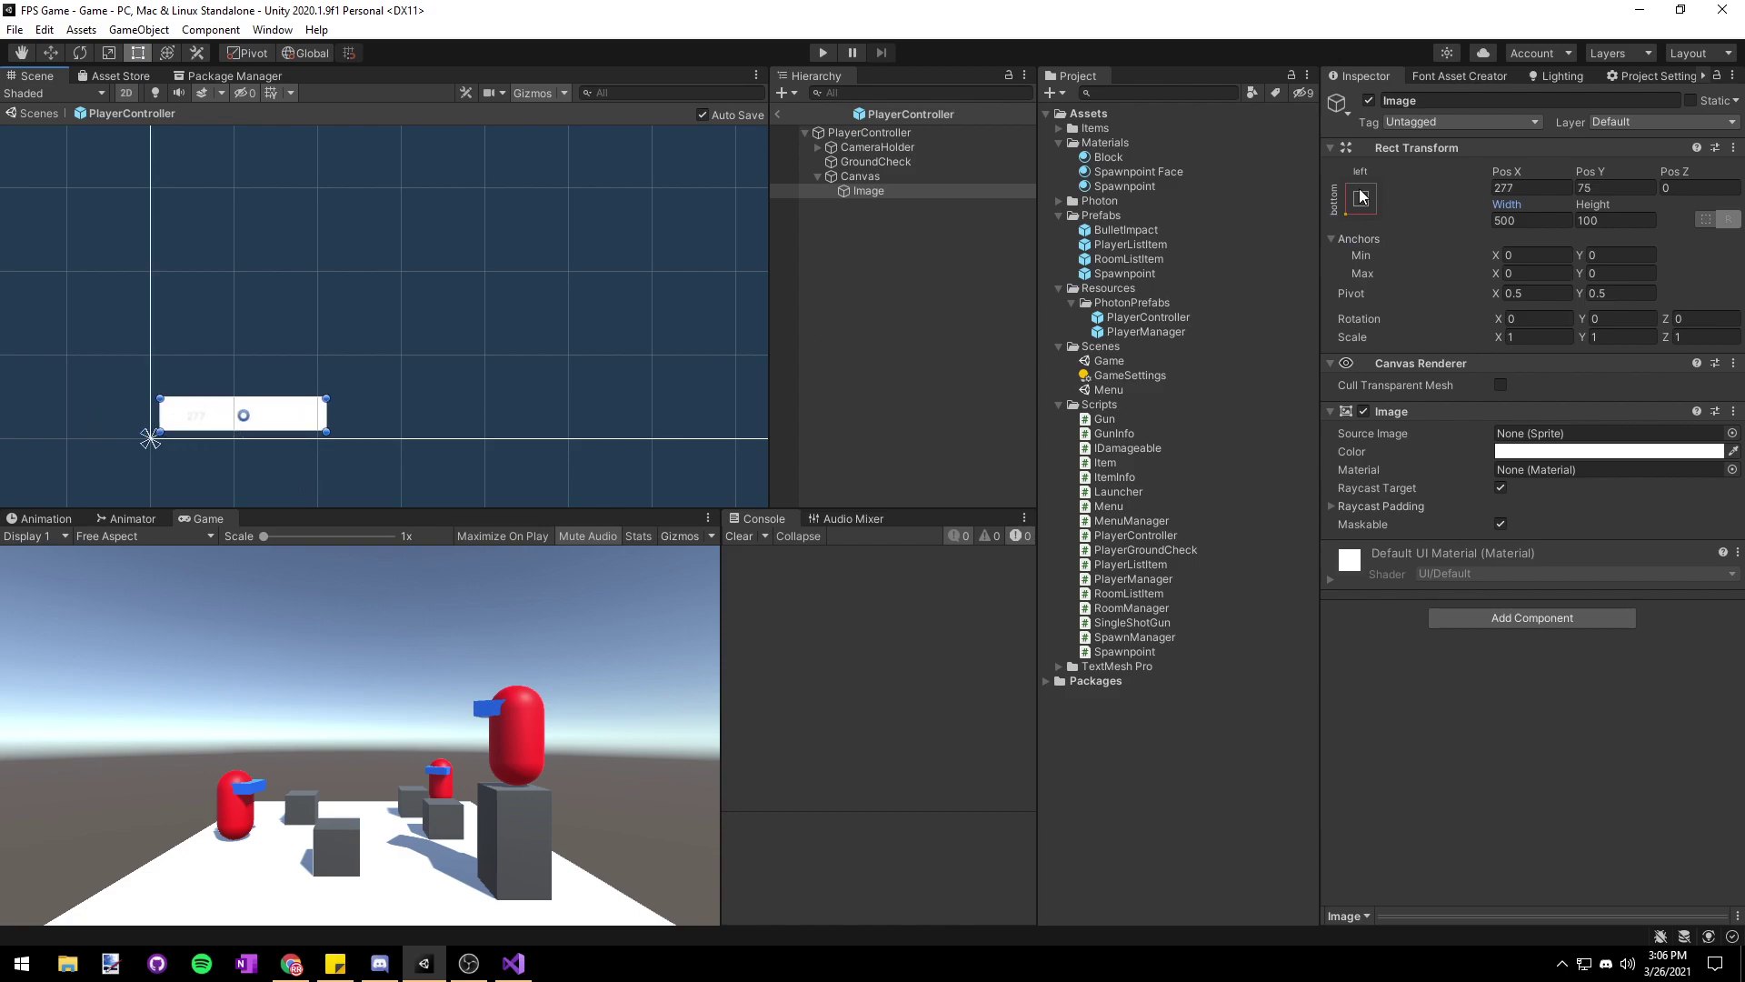
{"action": "left_click", "coordinate": [1532, 187]}
{"action": "type", "text": "260"}
{"action": "key", "text": "Return"}
{"action": "scroll", "coordinate": [370, 324], "scroll_direction": "up", "scroll_amount": 4}
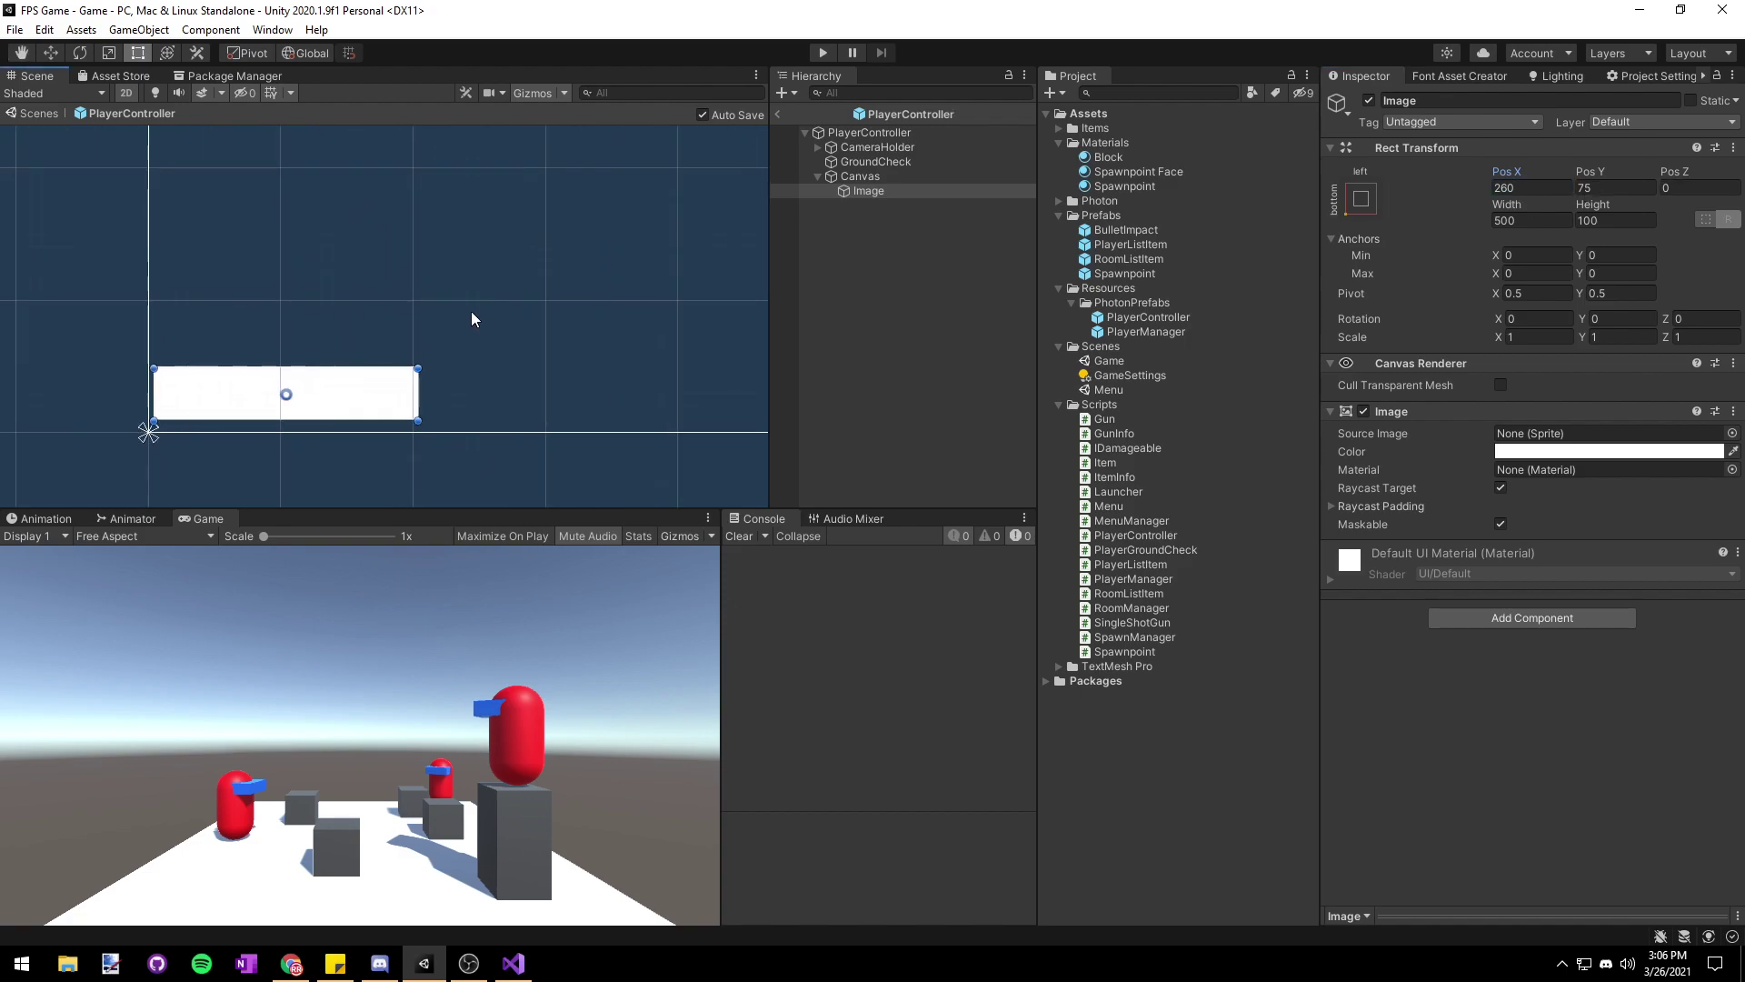
- Set the Image's height to 80 and lower it to Pos Y 50
{"action": "left_click", "coordinate": [1606, 221]}
{"action": "type", "text": "80"}
{"action": "left_click_drag", "start_coordinate": [366, 401], "coordinate": [366, 411]}
{"action": "left_click", "coordinate": [1613, 187]}
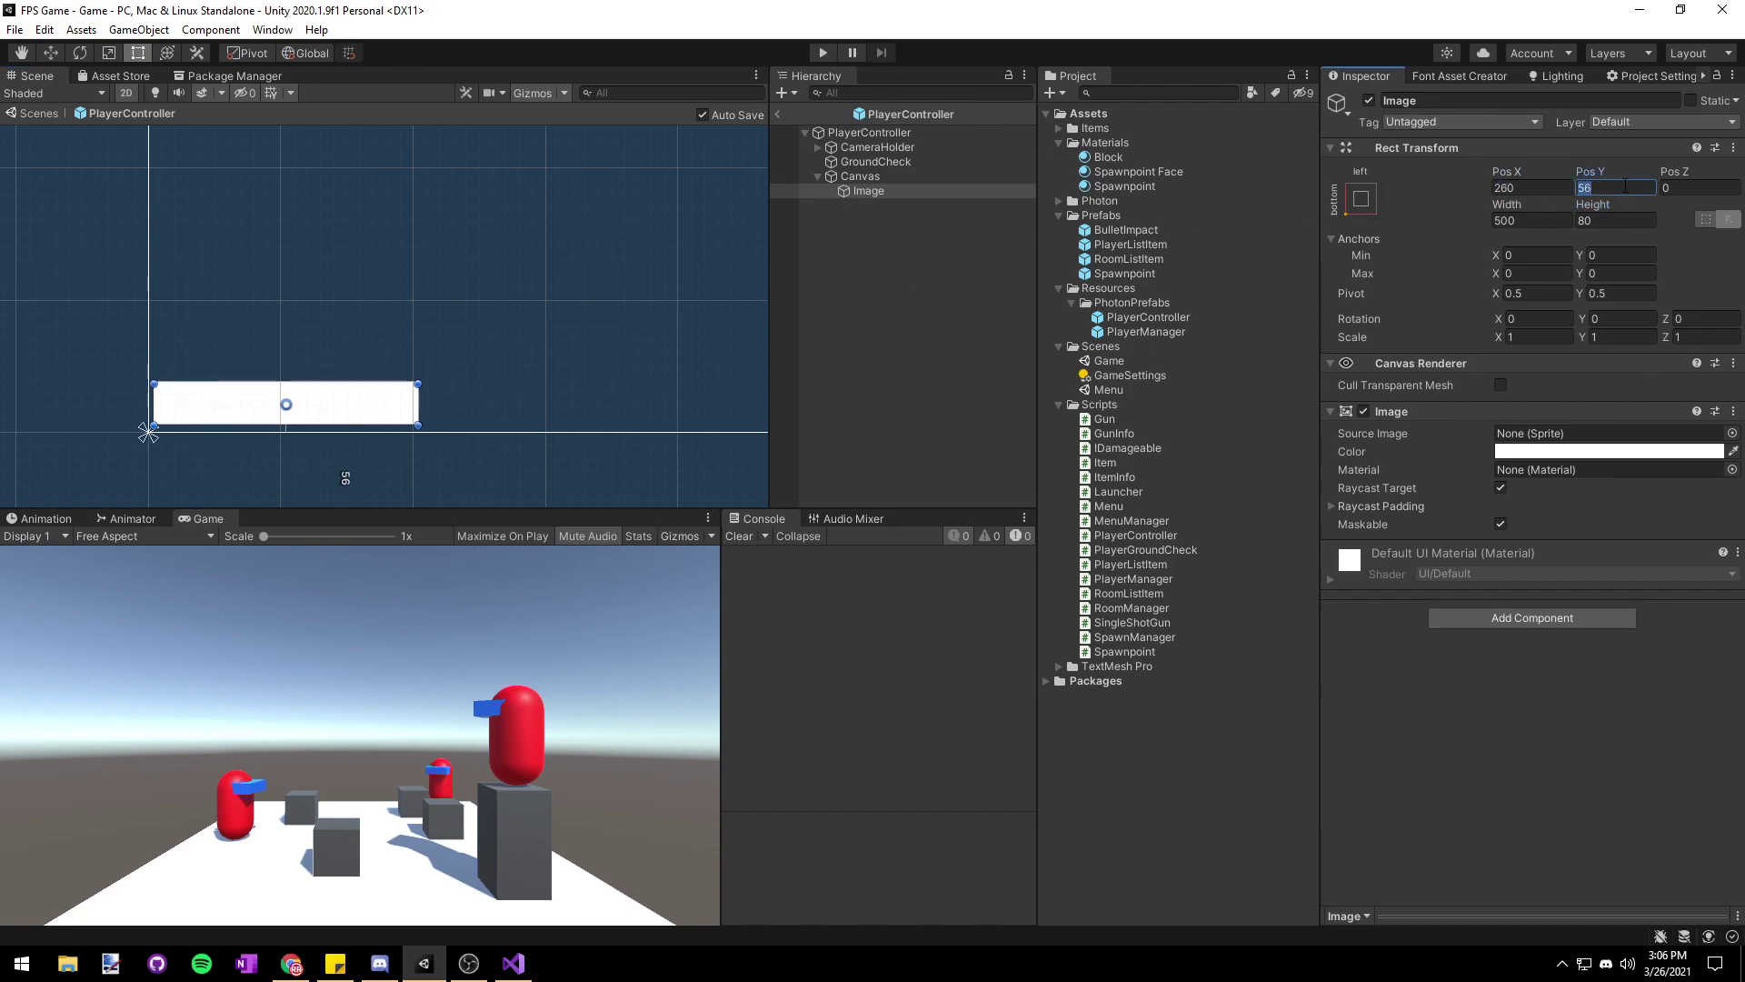
{"action": "type", "text": "50"}
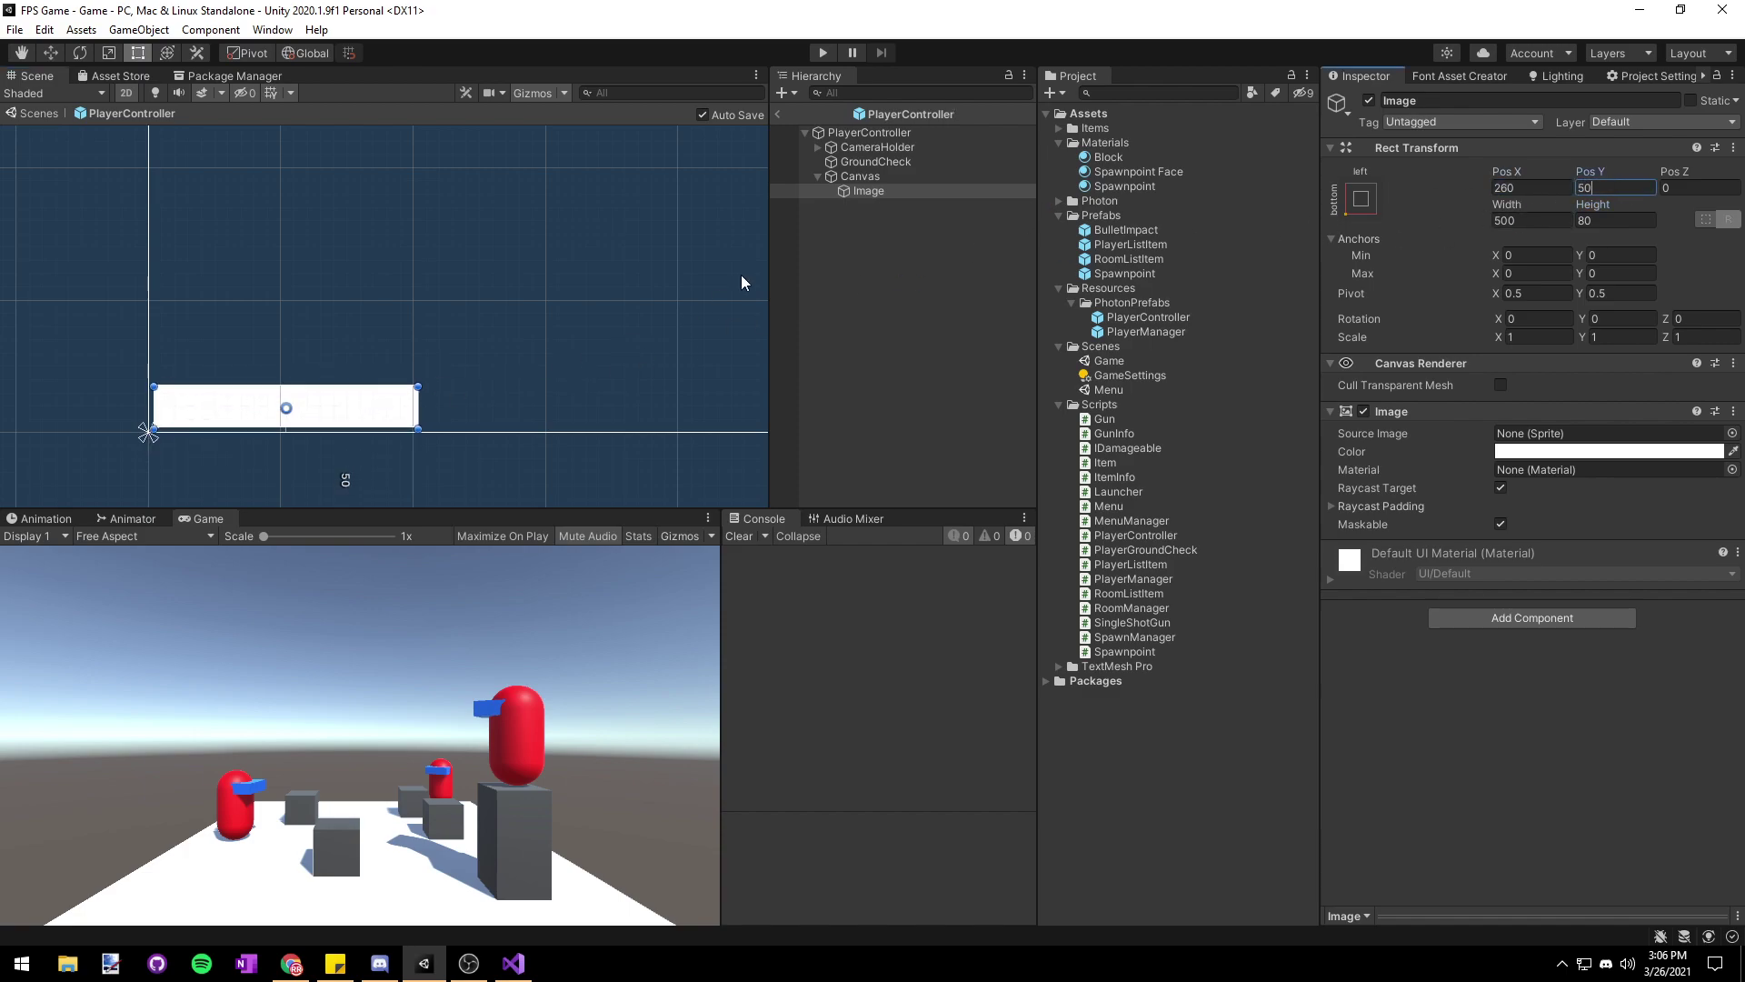
- Rename the Image to HealthbarBackground and change its color to black (000000)
{"action": "left_click", "coordinate": [864, 193]}
{"action": "left_click", "coordinate": [871, 192]}
{"action": "type", "text": "Hle"}
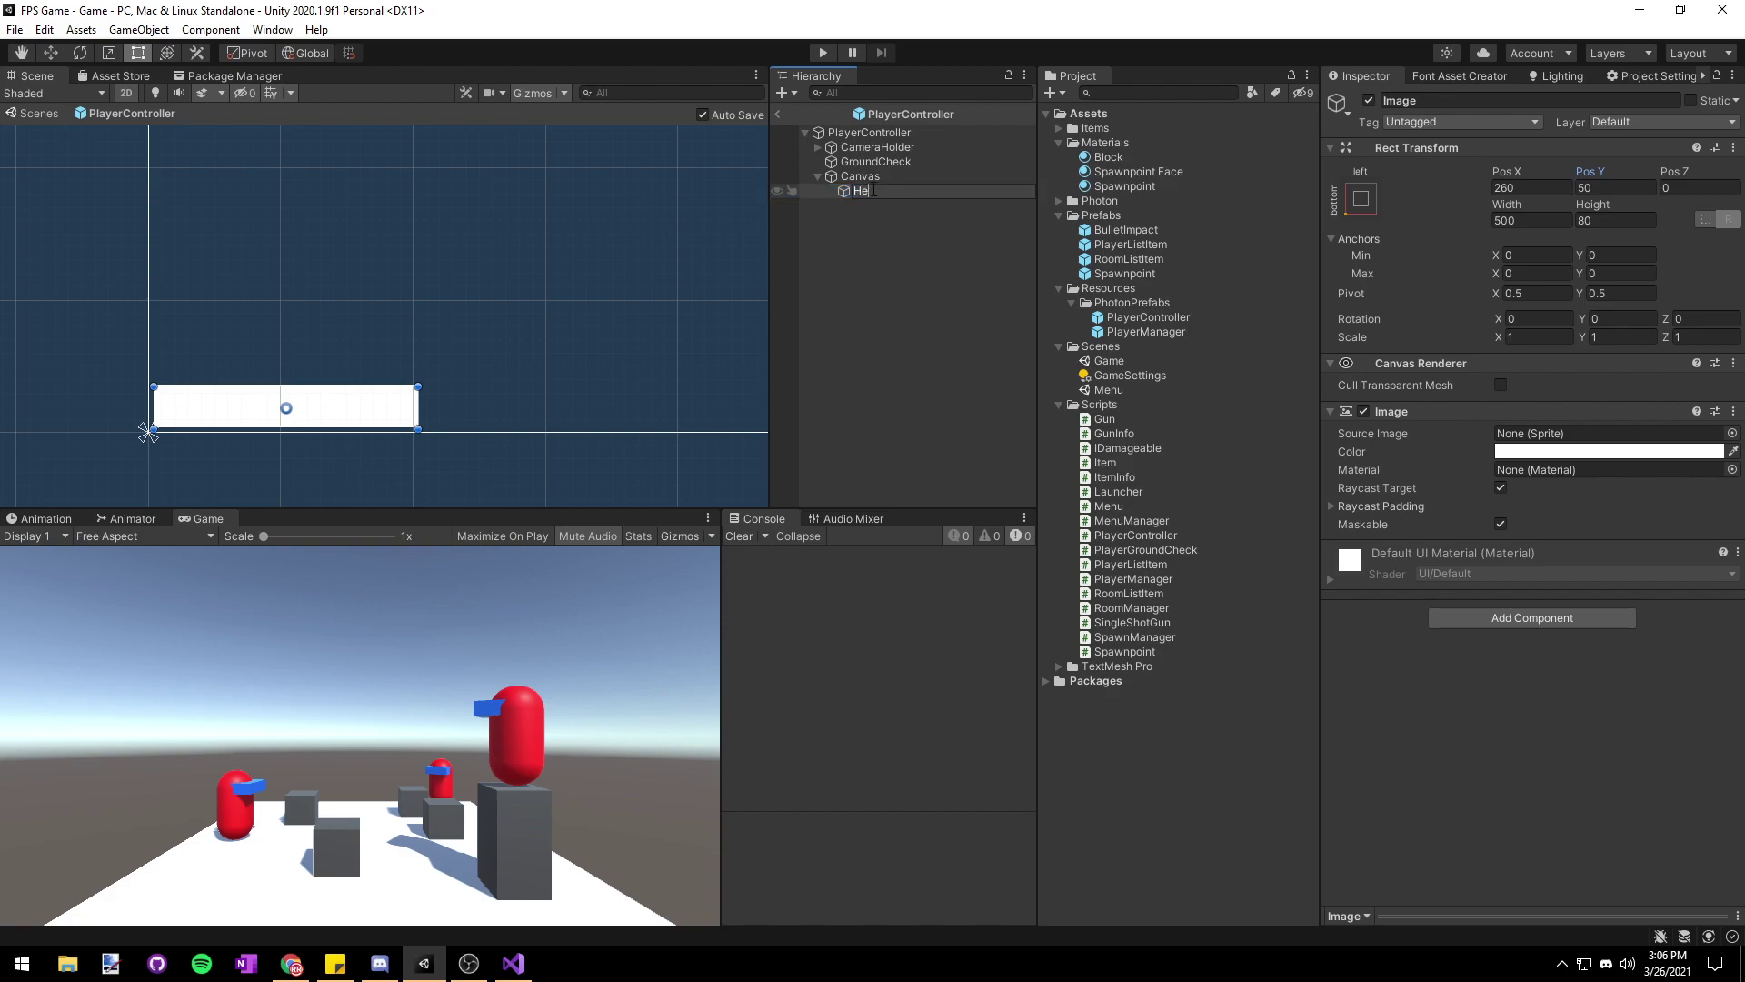
{"action": "type", "text": "lthbarBackground"}
{"action": "key", "text": "Return"}
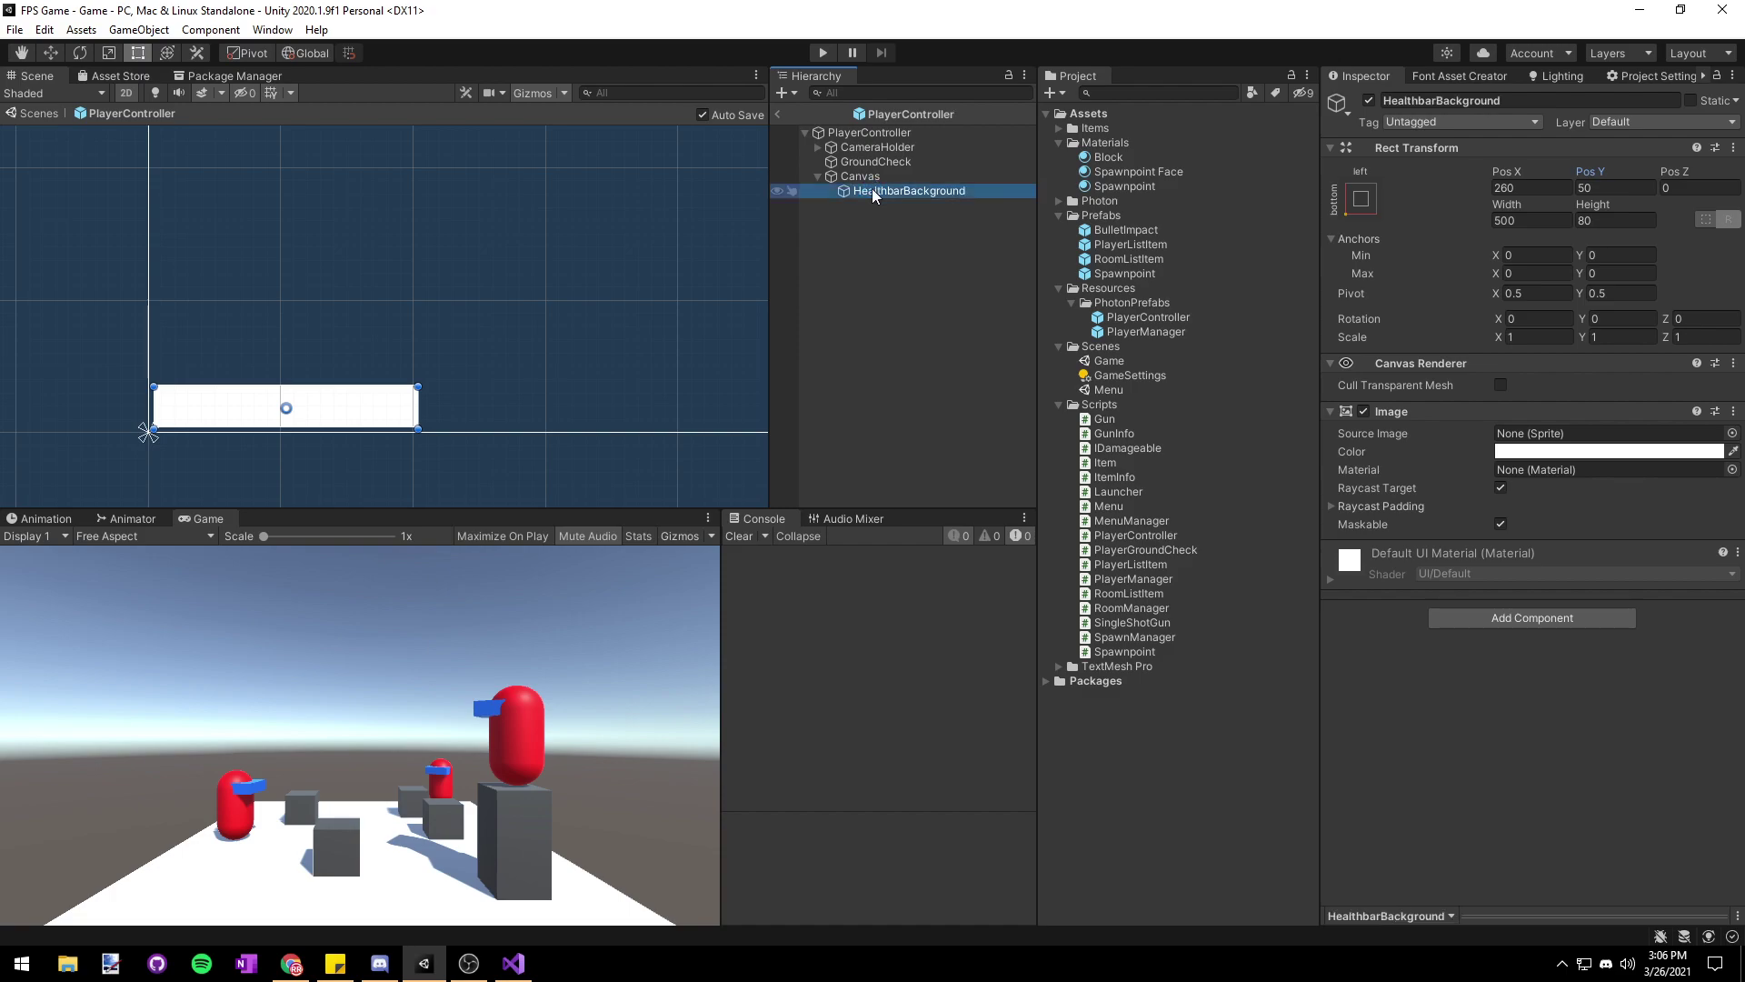
{"action": "left_click", "coordinate": [1545, 452]}
{"action": "left_click_drag", "start_coordinate": [1601, 574], "coordinate": [1519, 721]}
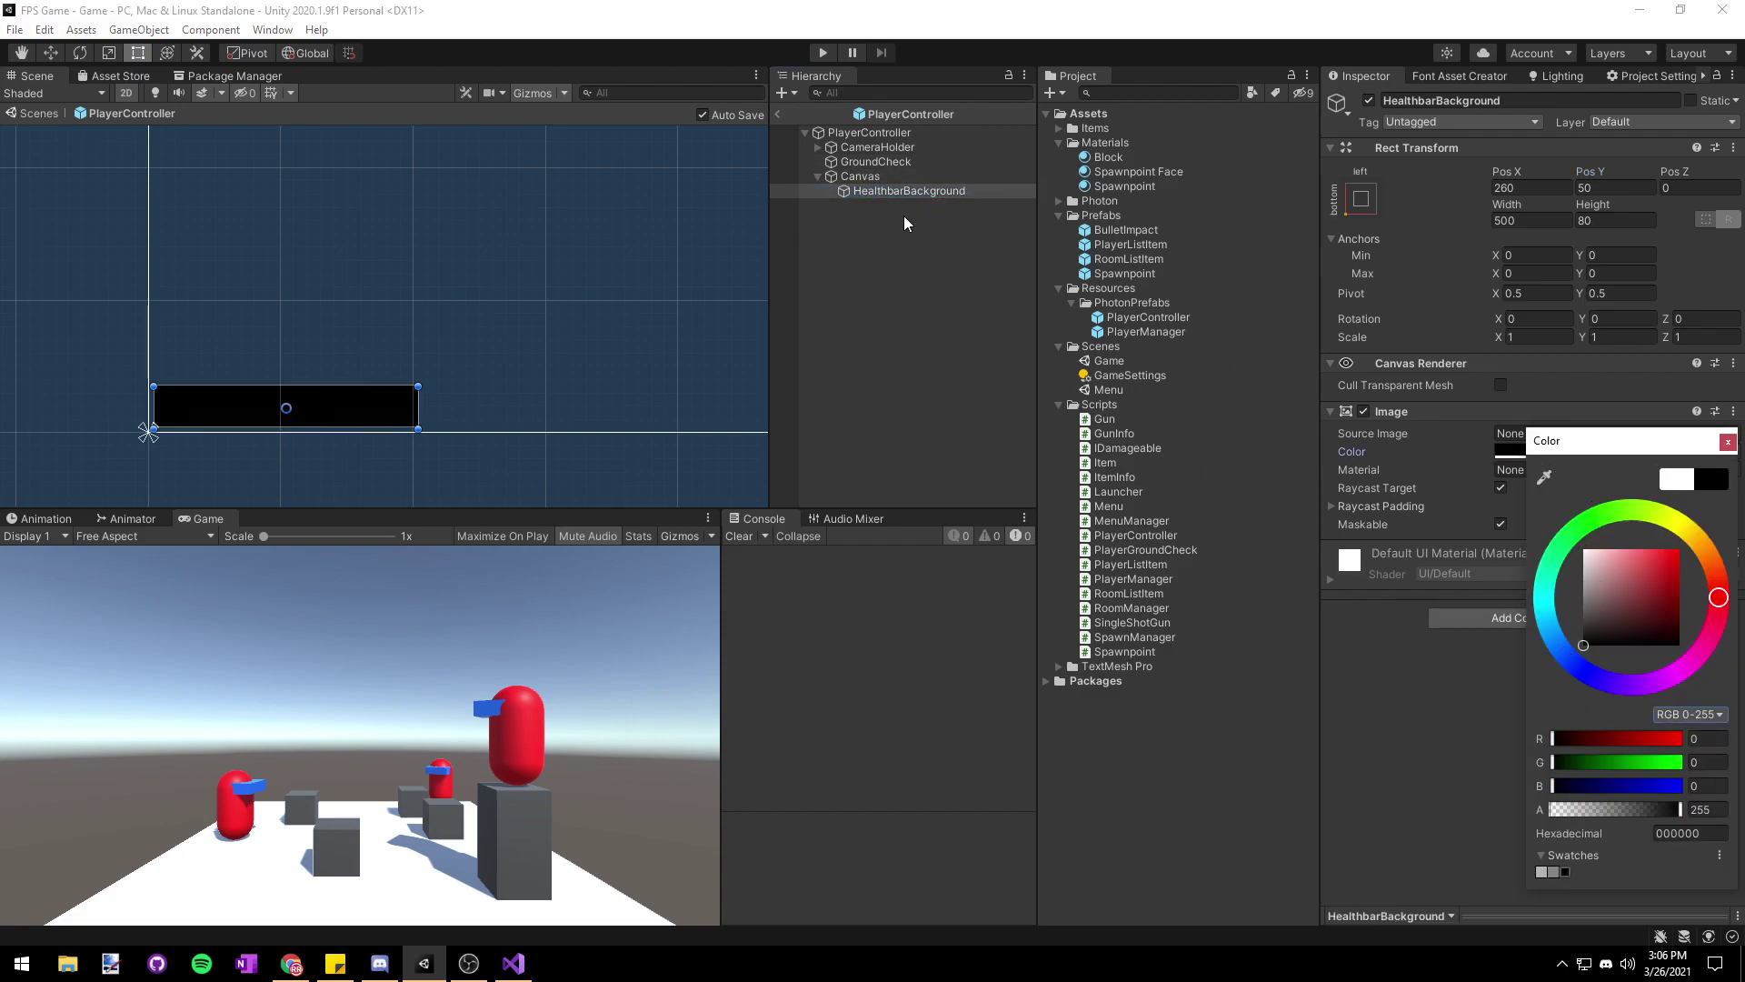
- Add a UI Image as a child of HealthbarBackground
{"action": "right_click", "coordinate": [889, 193]}
{"action": "mouse_move", "coordinate": [949, 523]}
{"action": "left_click", "coordinate": [1081, 559]}
- Stretch the child Image both ways to fill HealthbarBackground, setting its anchors and position together
{"action": "left_click", "coordinate": [1363, 202]}
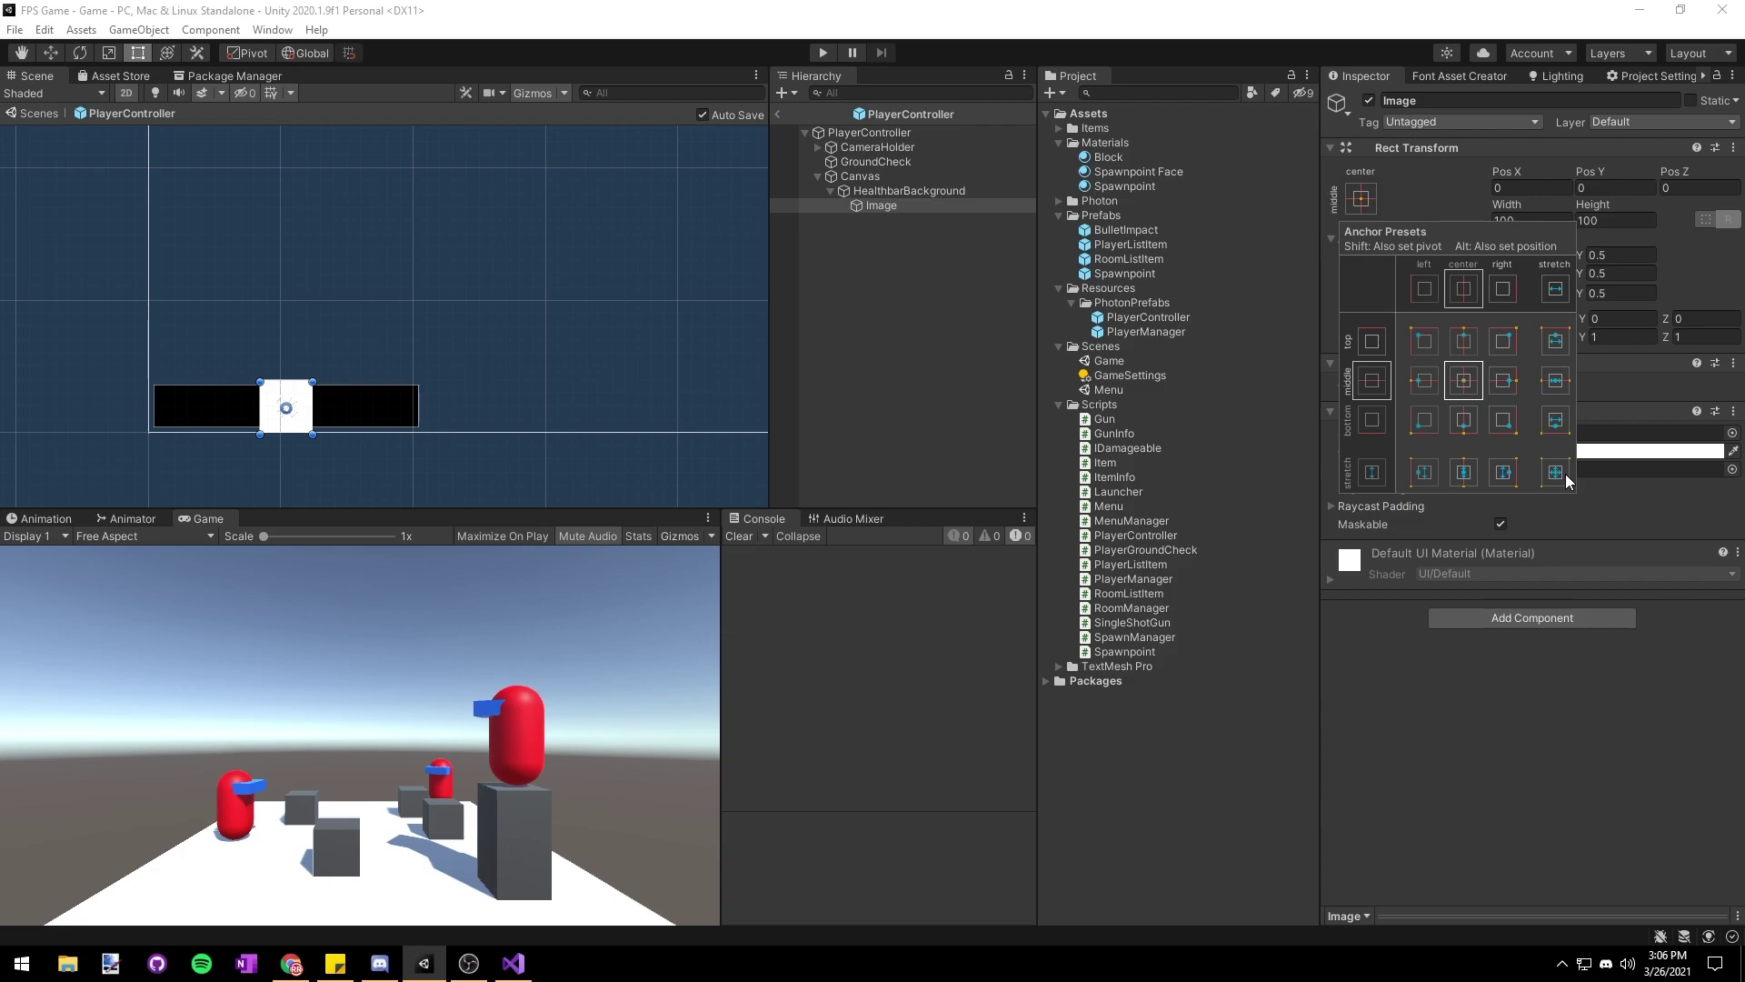
{"action": "key", "text": "alt"}
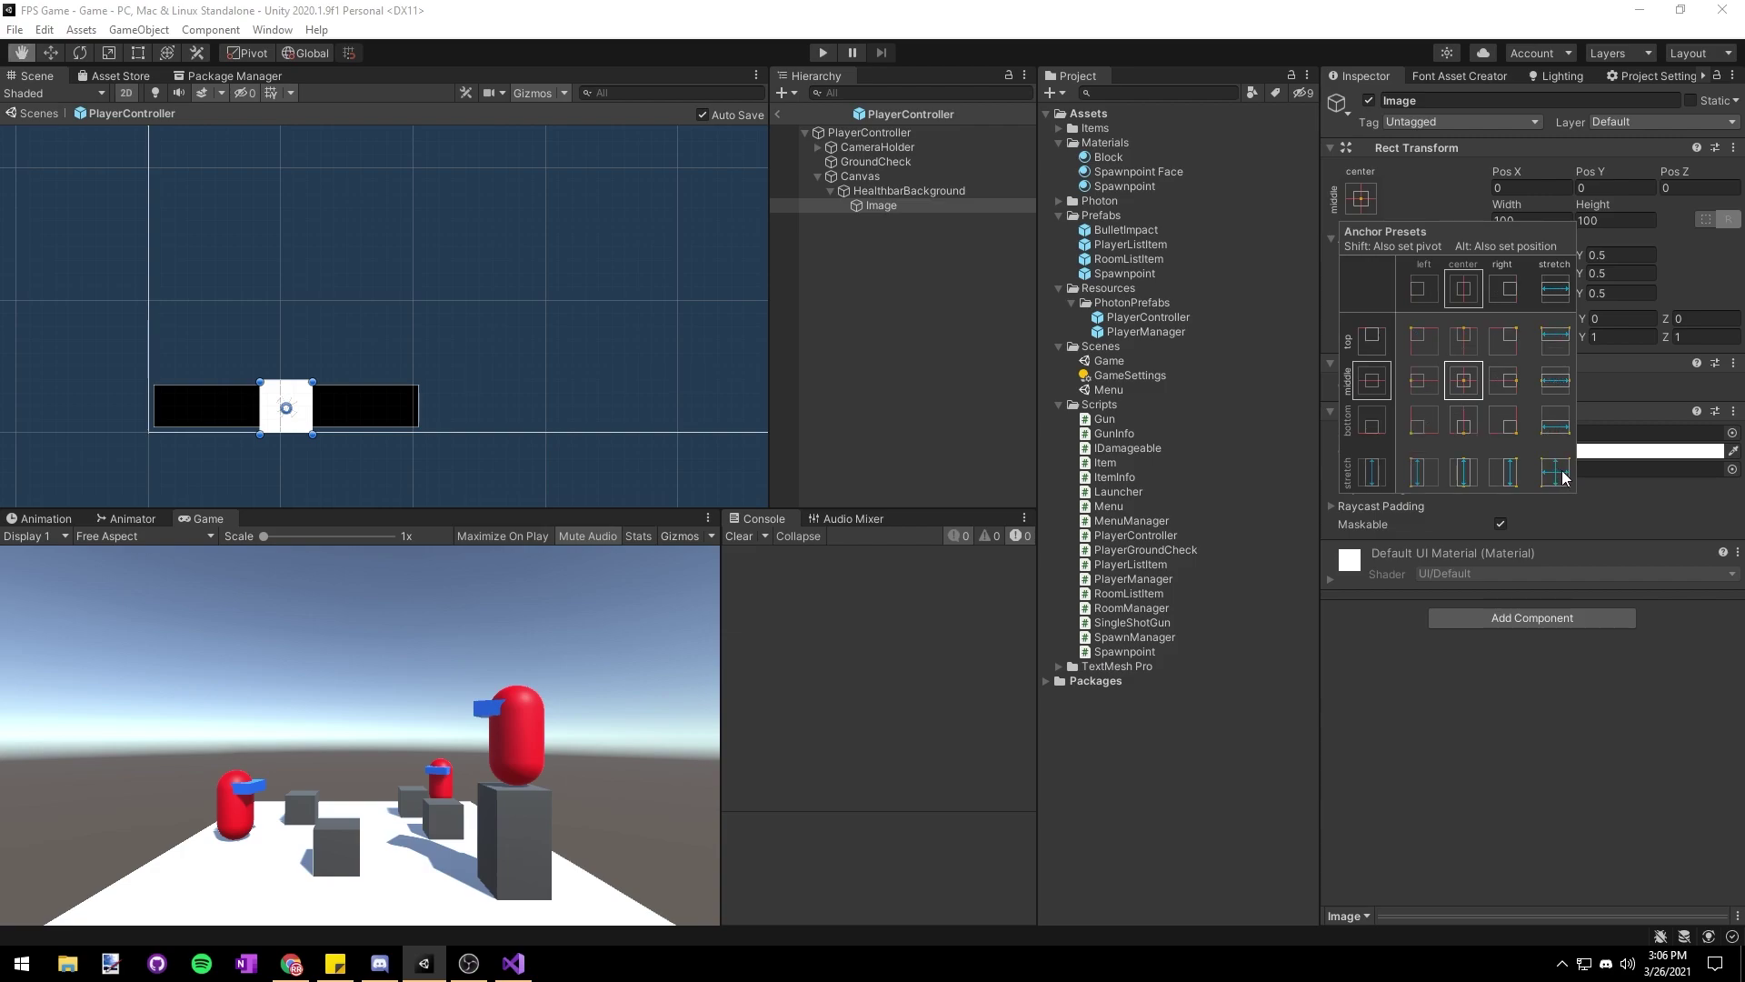
{"action": "key", "text": "alt"}
{"action": "key", "text": "alt"}
{"action": "key", "text": "alt"}
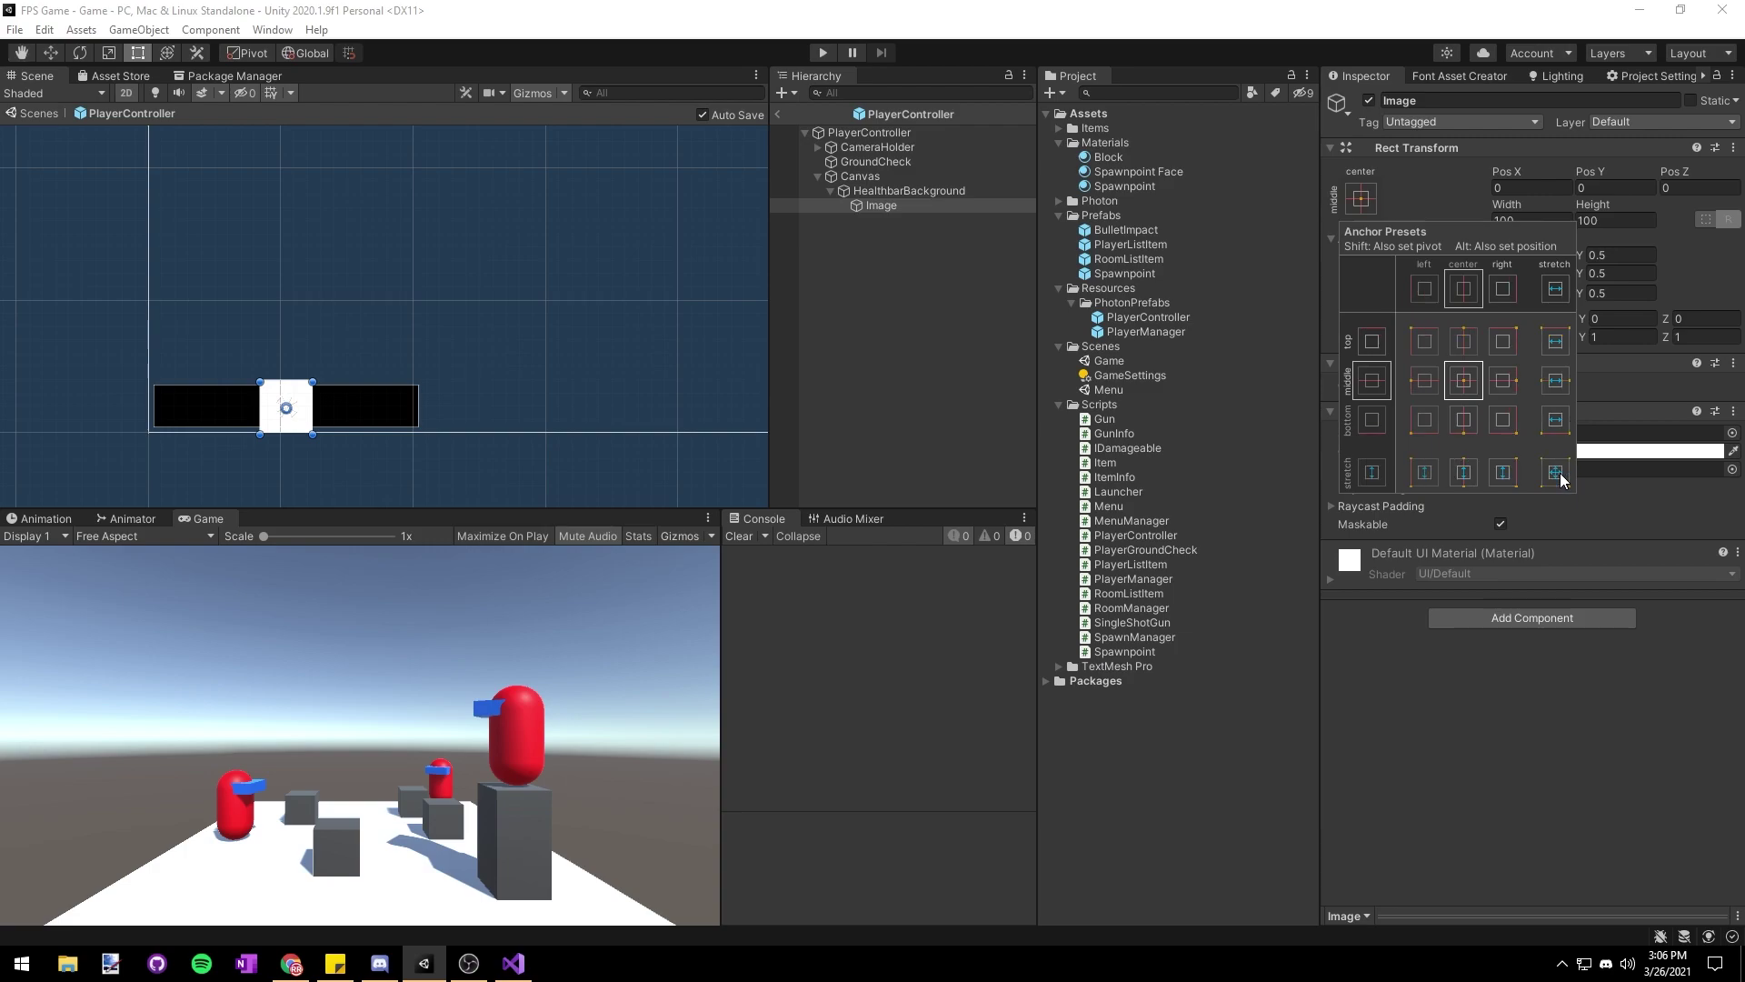
{"action": "key", "text": "alt"}
{"action": "key", "text": "alt"}
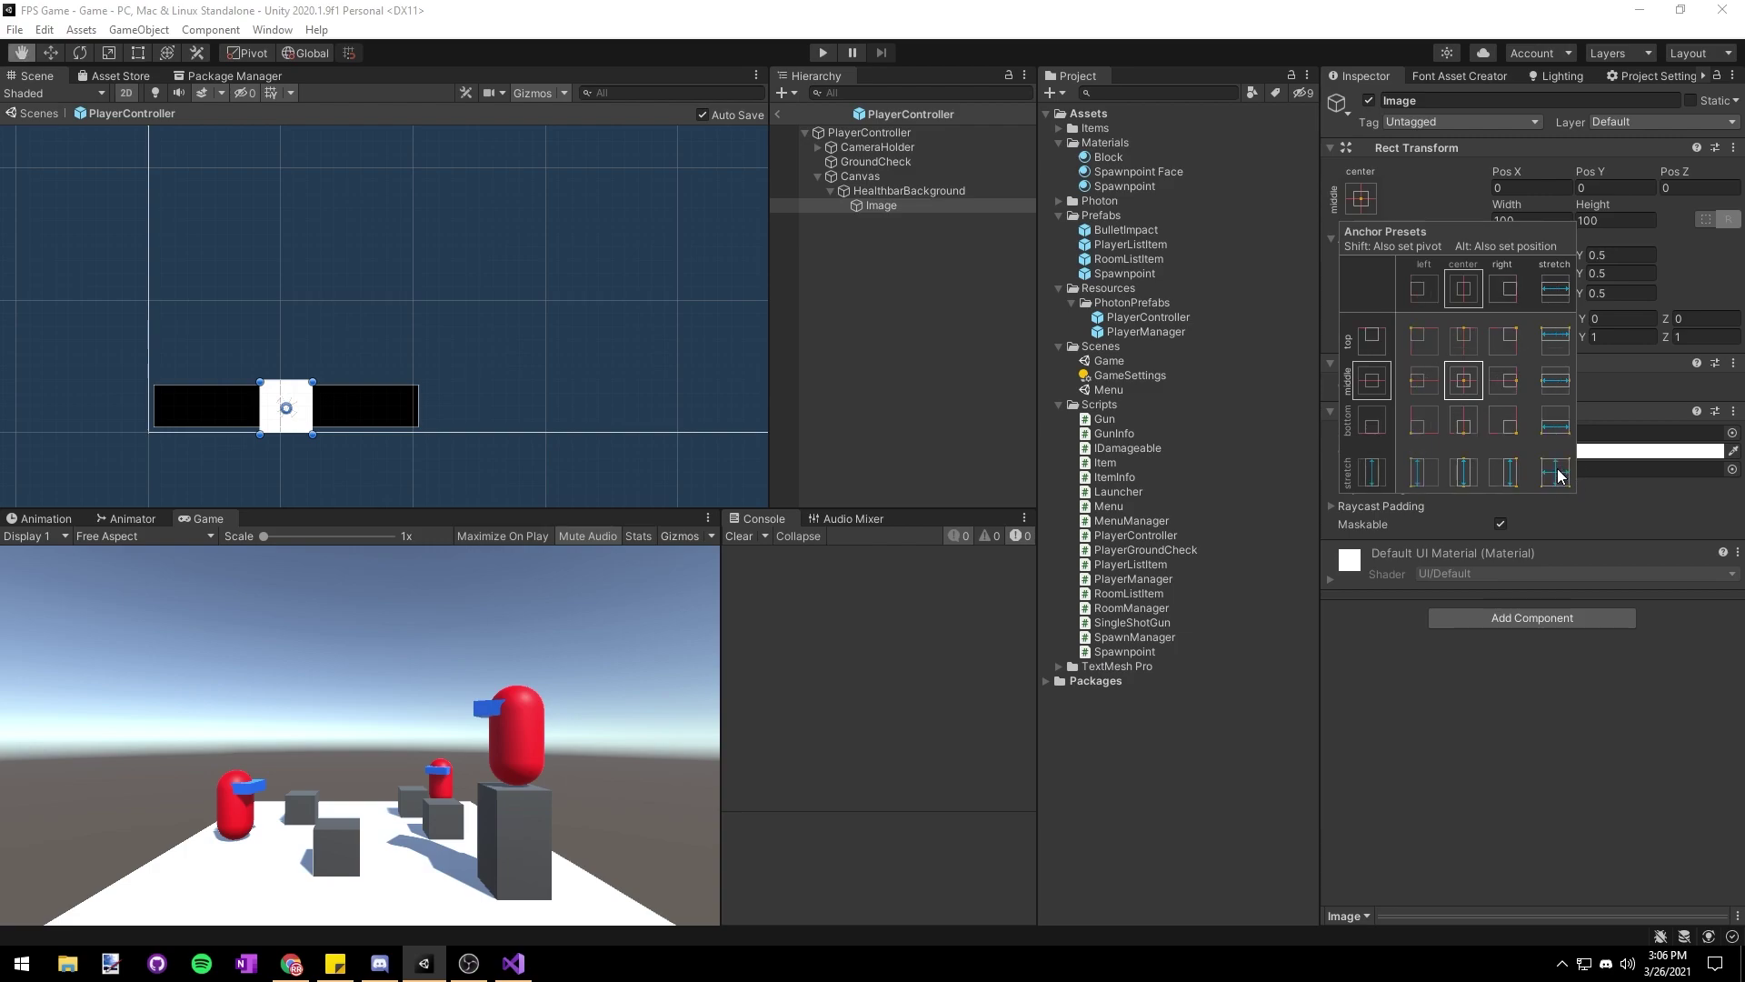
{"action": "left_click", "coordinate": [1557, 475], "text": "alt+shift"}
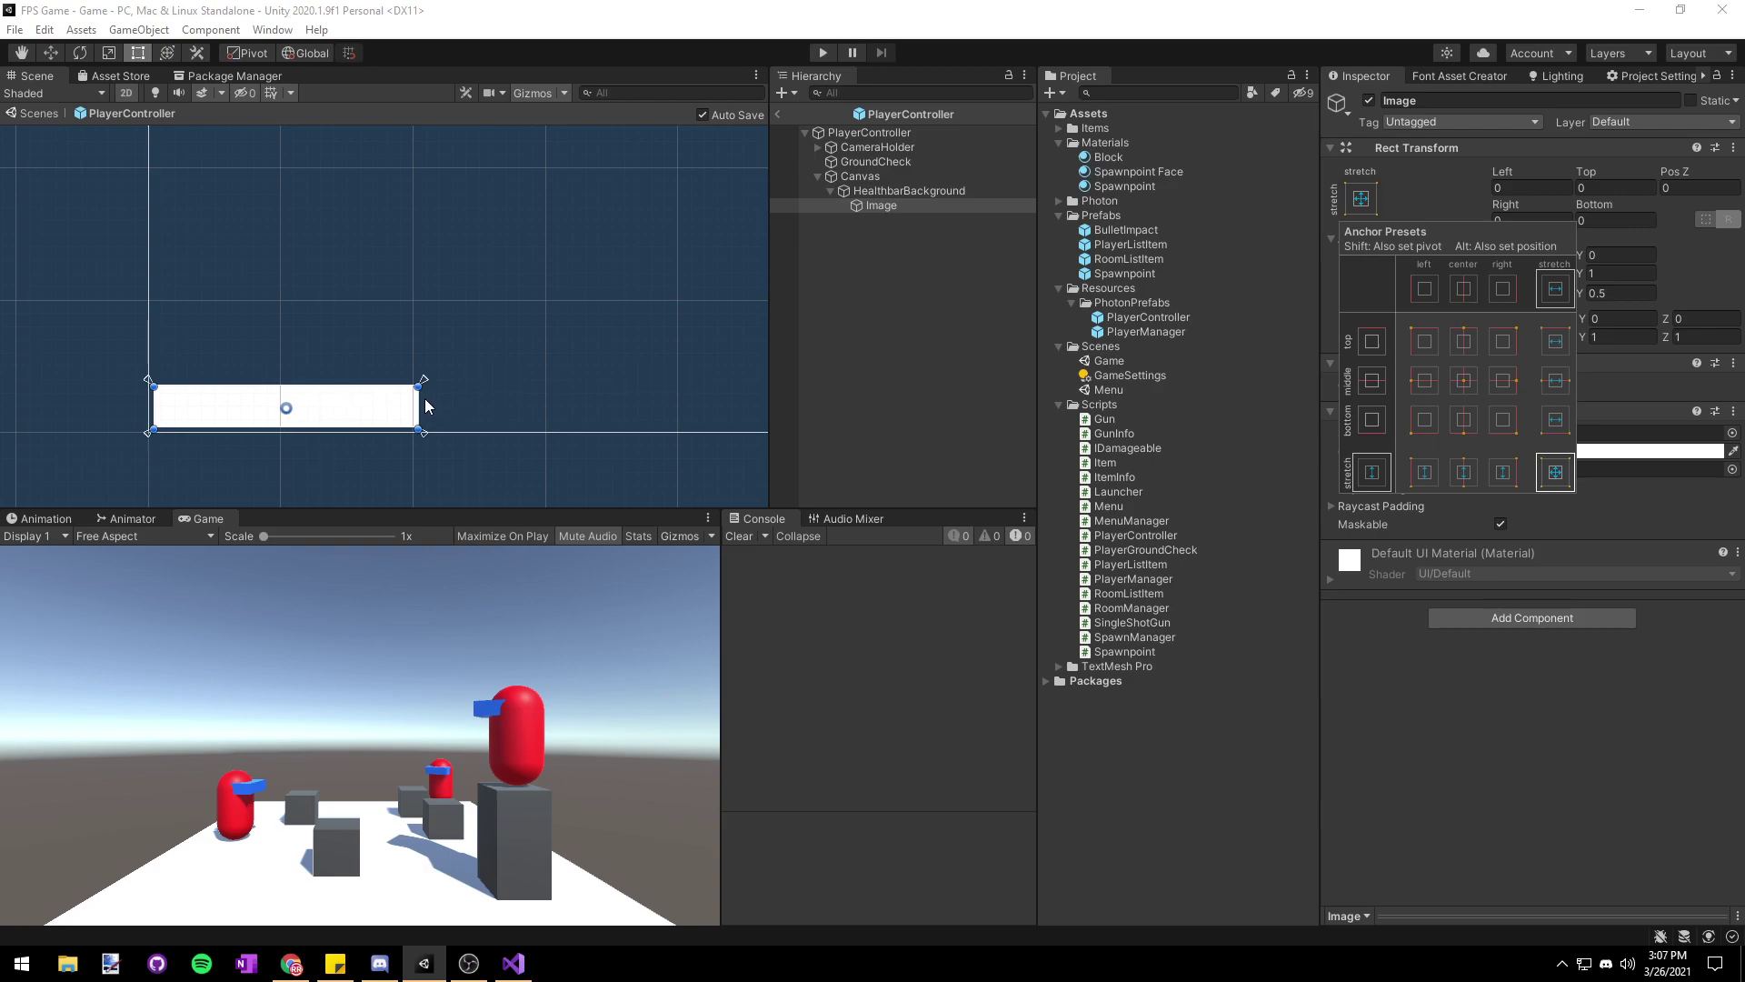
{"action": "left_click", "coordinate": [903, 209]}
- Inset the child Image by 10 on its left, top, right and bottom sides
{"action": "left_click", "coordinate": [1504, 188]}
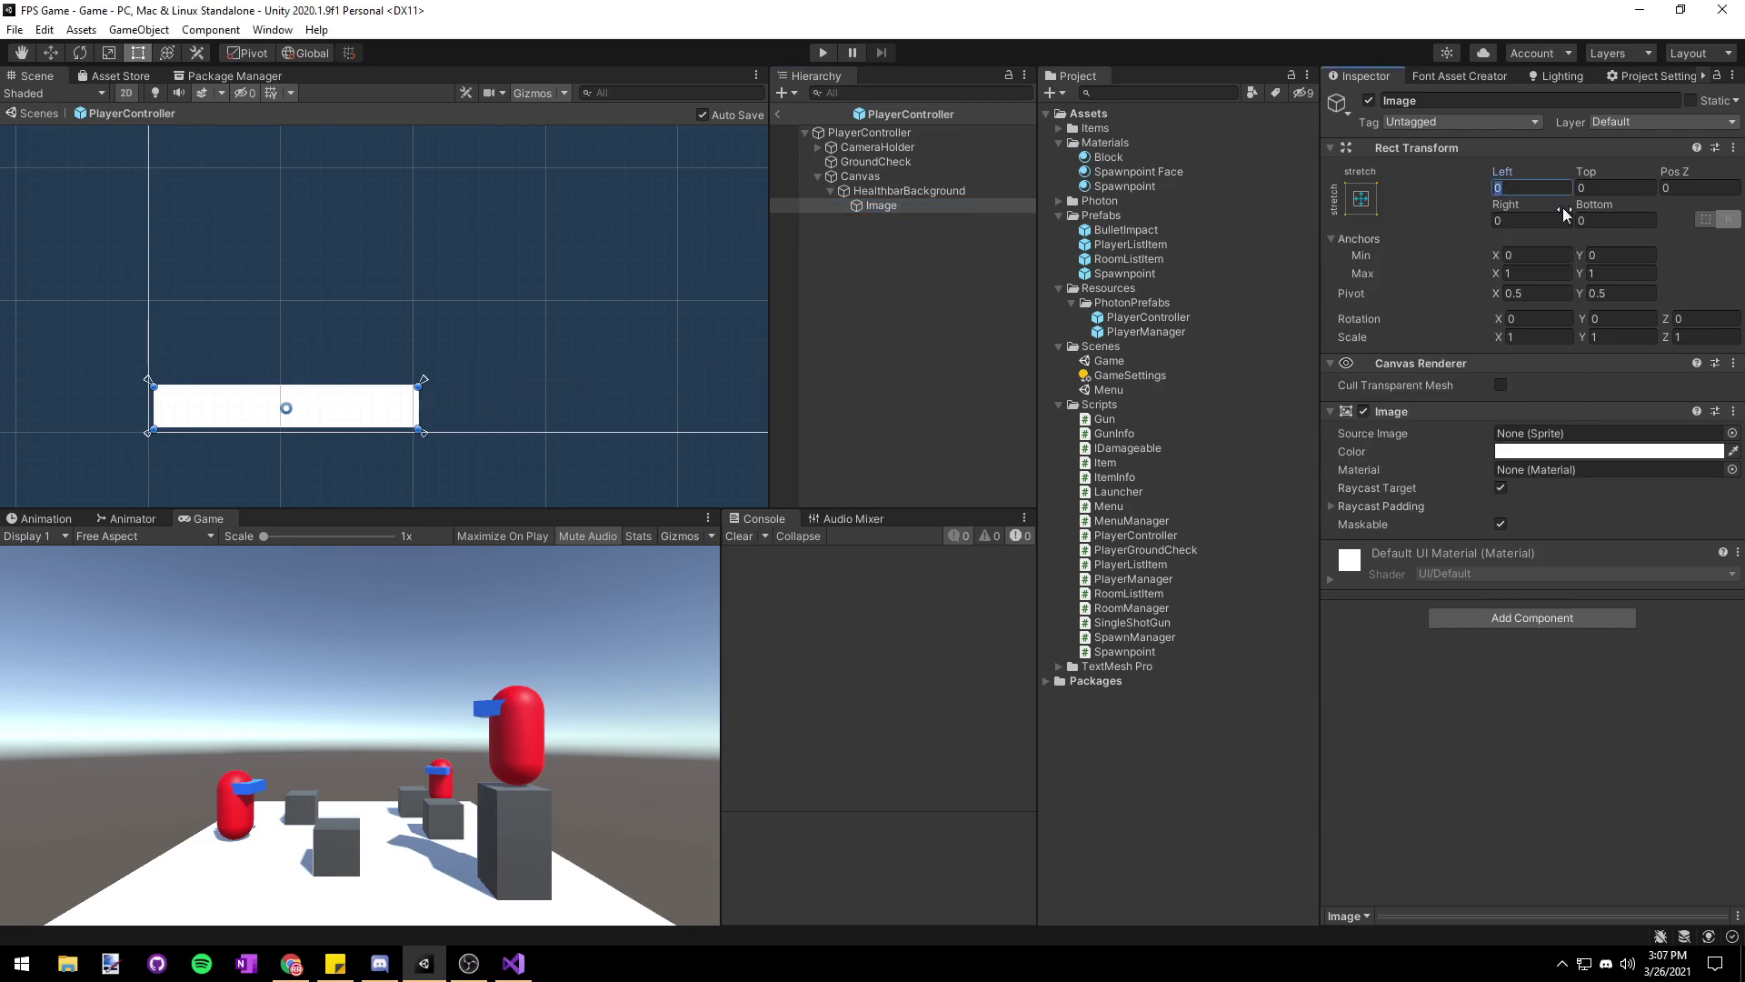
{"action": "type", "text": "10"}
{"action": "key", "text": "Tab"}
{"action": "type", "text": "10"}
{"action": "key", "text": "Tab"}
{"action": "type", "text": "10"}
{"action": "key", "text": "Tab"}
{"action": "type", "text": "10"}
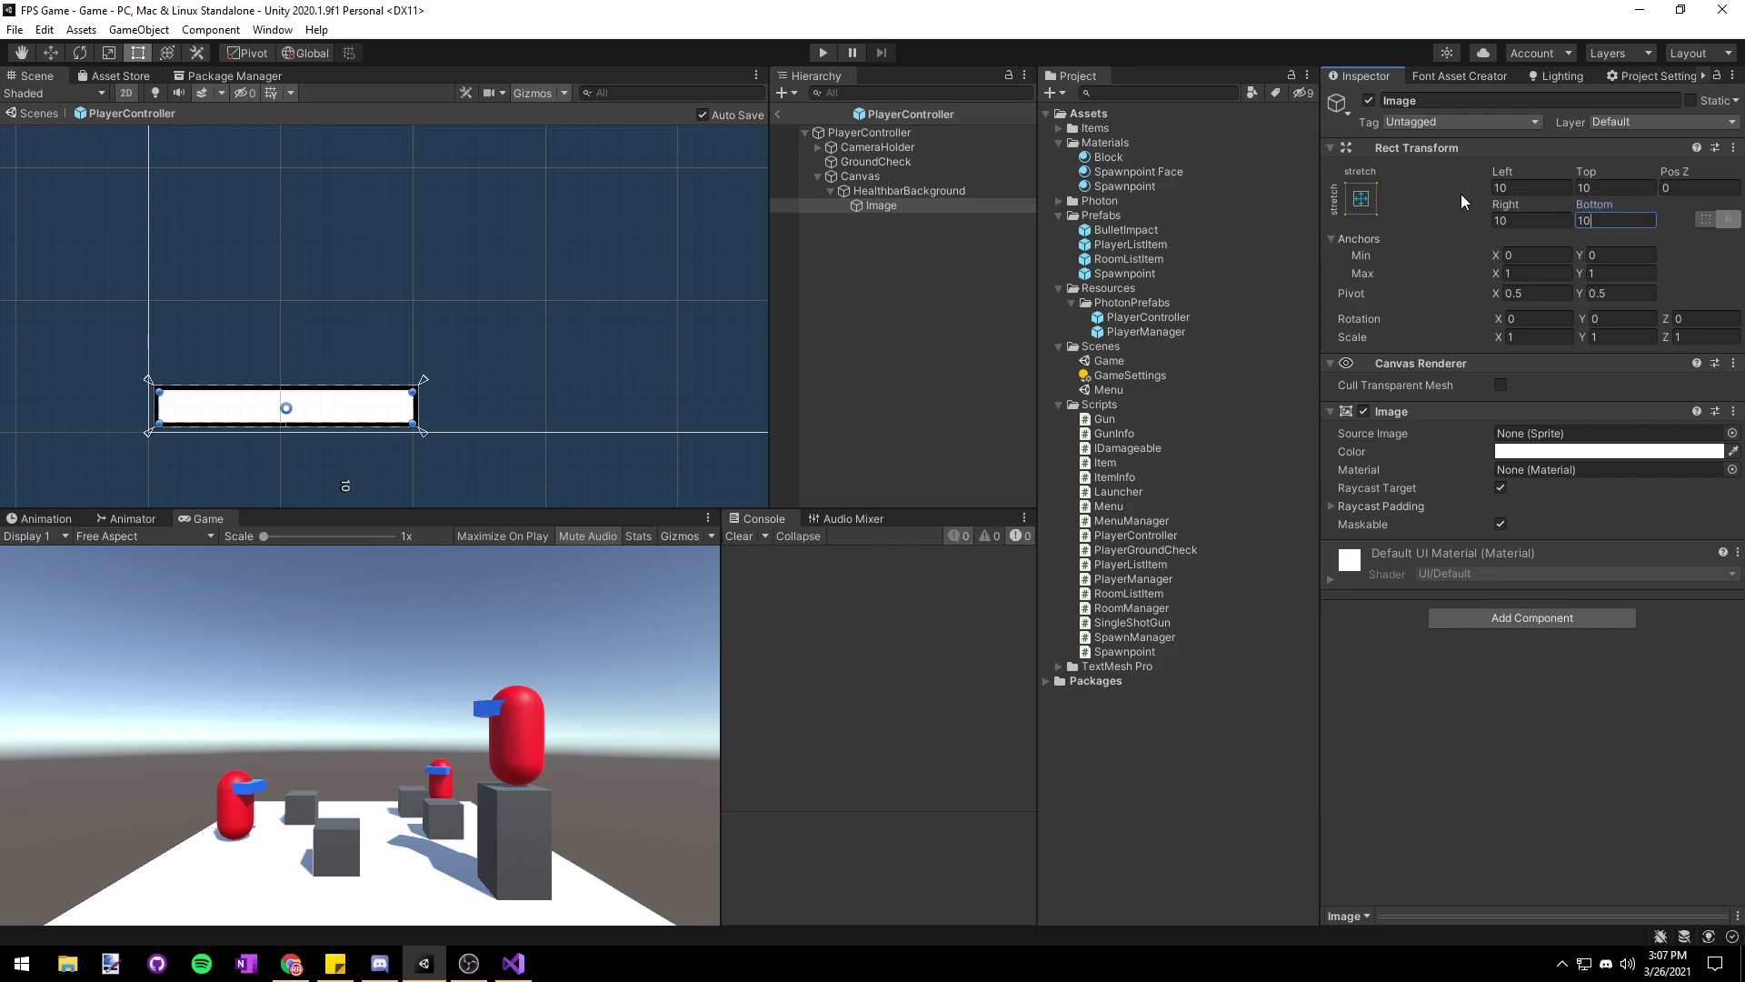
- Rename the Image under HealthbarBackground to Healthbar
{"action": "left_click", "coordinate": [900, 192]}
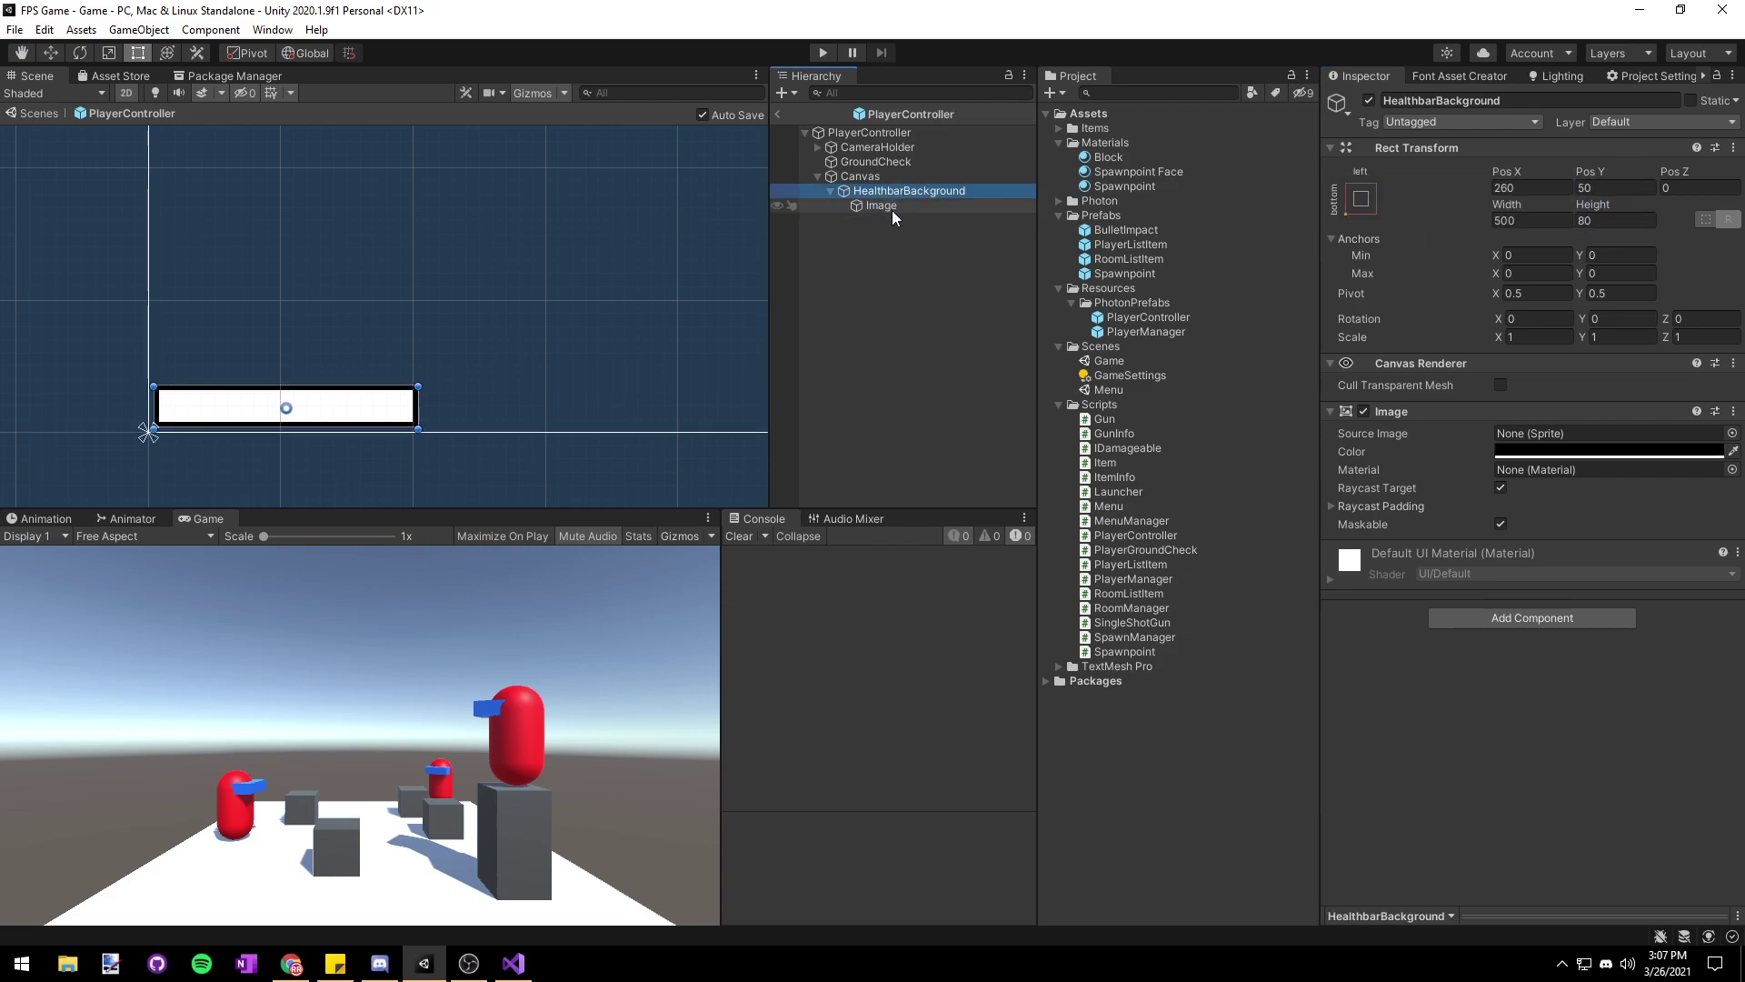
{"action": "double_click", "coordinate": [896, 207]}
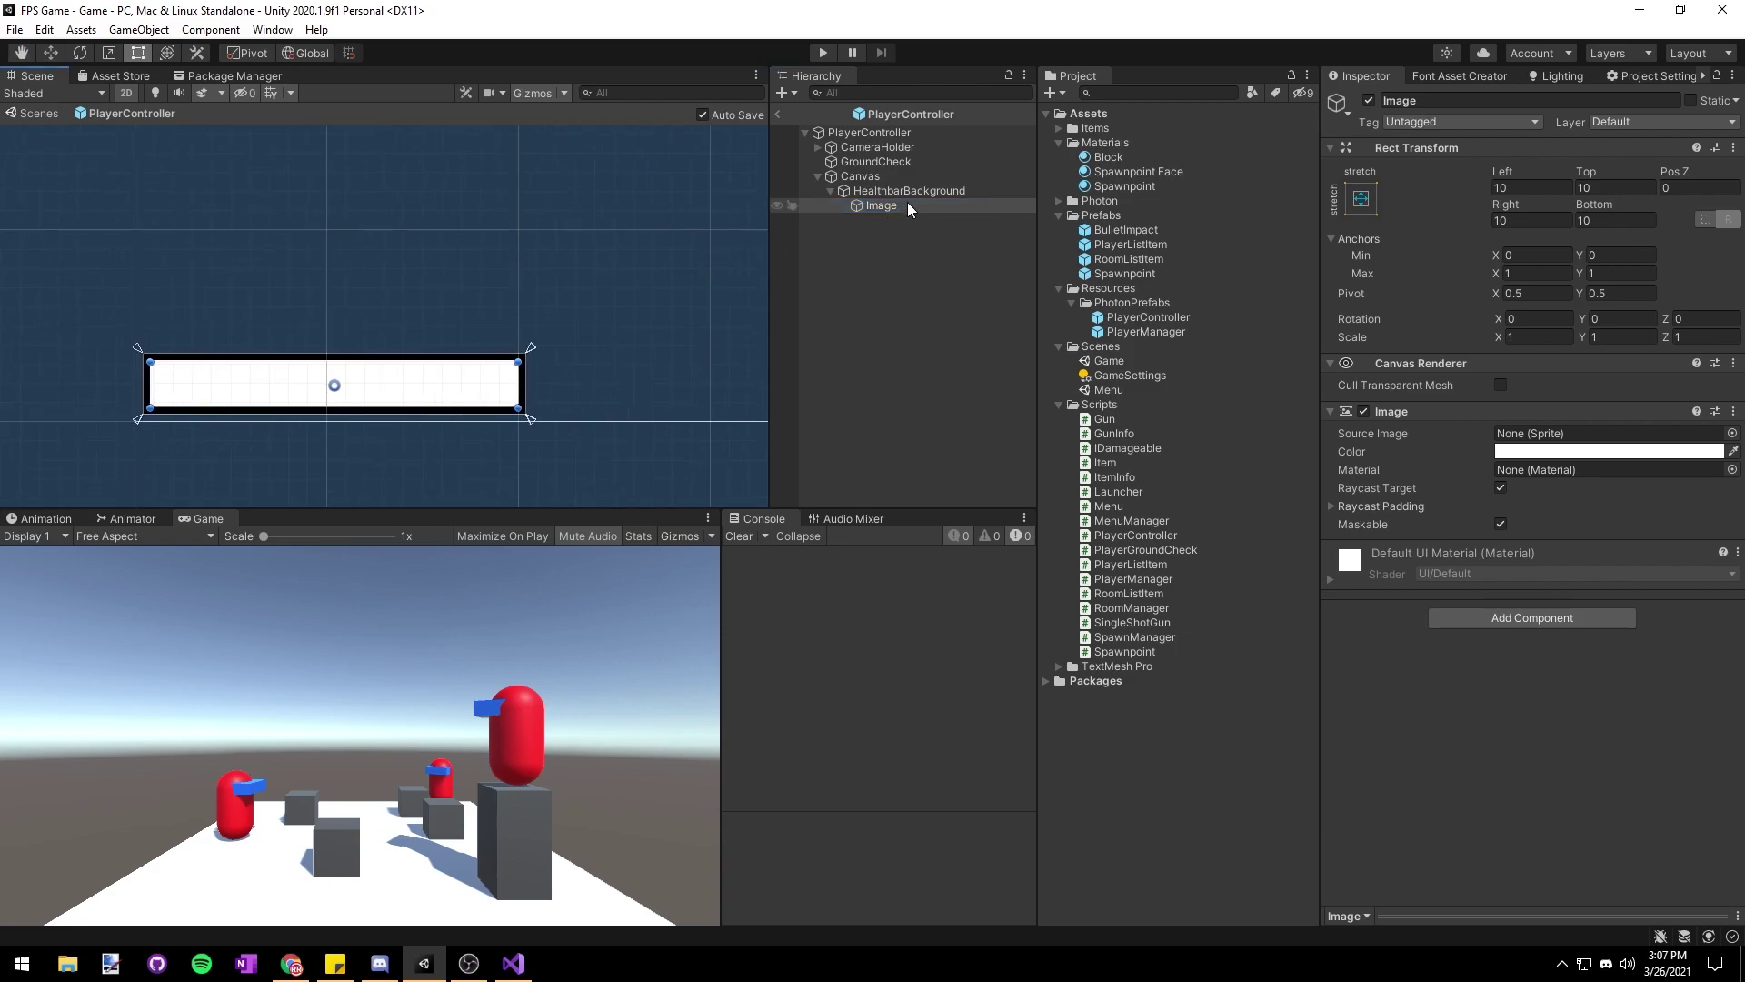
{"action": "left_click", "coordinate": [873, 191]}
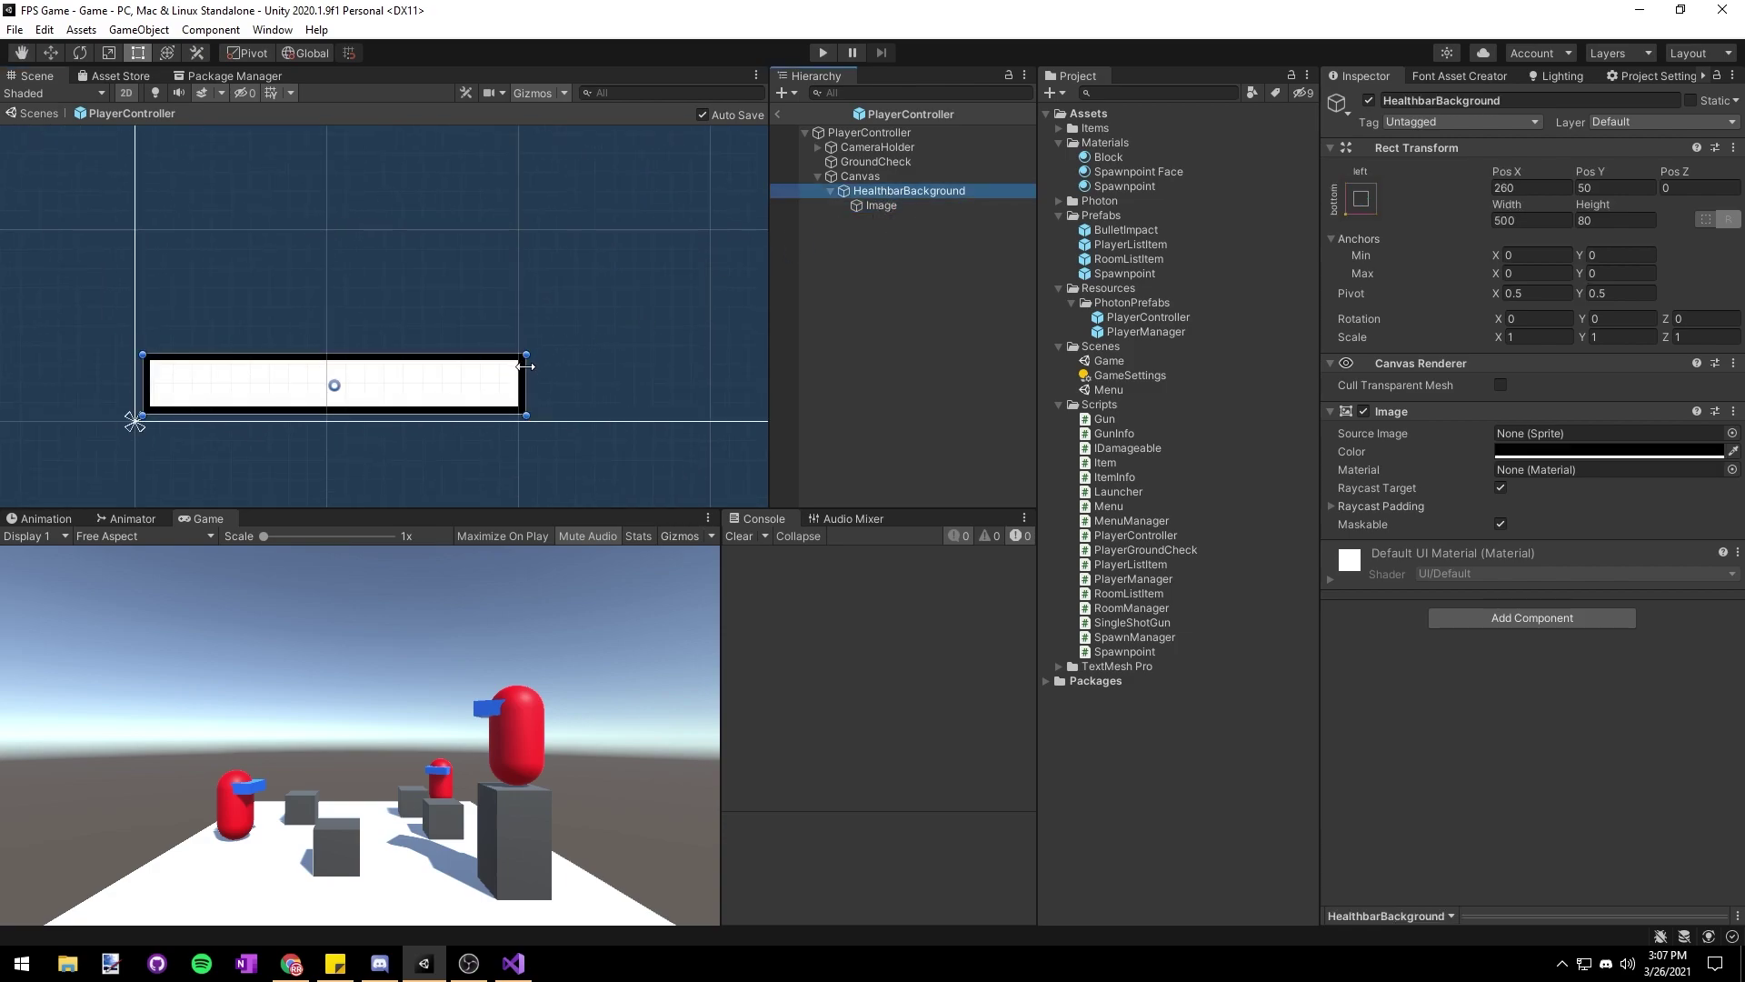
{"action": "mouse_move", "coordinate": [525, 365]}
{"action": "left_mouse_down"}
{"action": "mouse_move", "coordinate": [635, 369]}
{"action": "mouse_move", "coordinate": [359, 372]}
{"action": "mouse_move", "coordinate": [697, 377]}
{"action": "mouse_move", "coordinate": [526, 373]}
{"action": "left_mouse_up"}
{"action": "left_click", "coordinate": [918, 205]}
{"action": "left_click", "coordinate": [925, 204]}
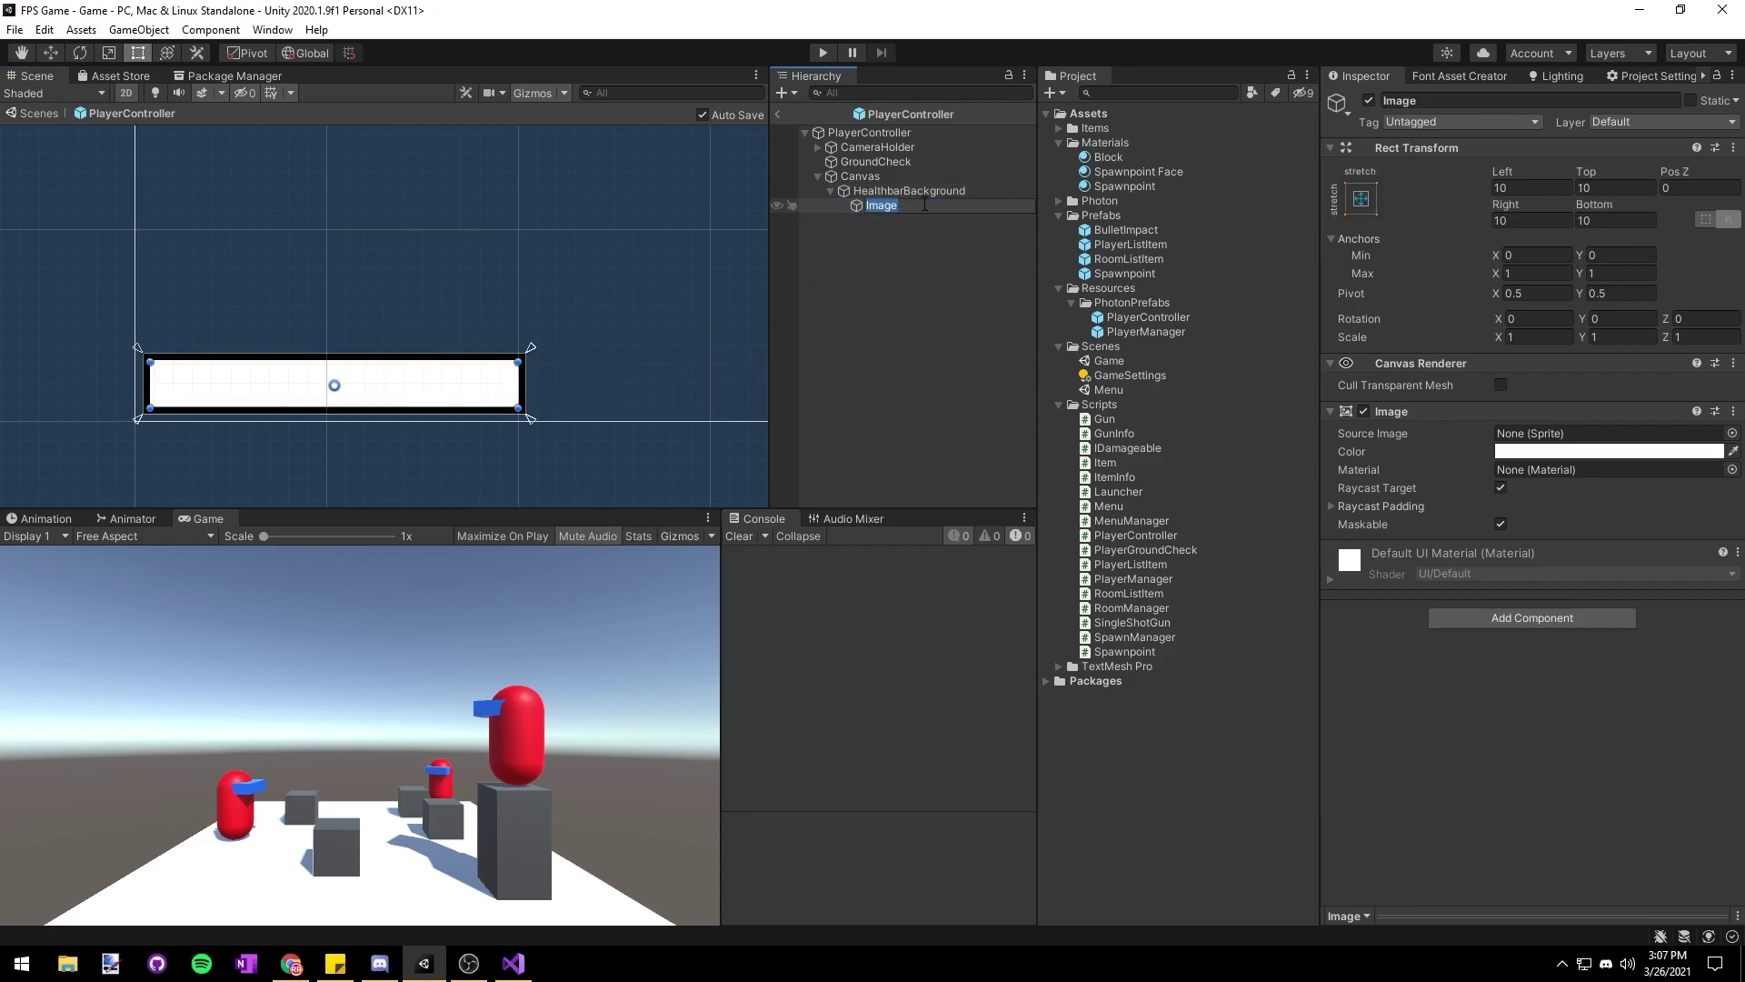
{"action": "type", "text": "Healthbar"}
{"action": "key", "text": "Return"}
- Change the Healthbar image's color to bright green (00FF0E)
{"action": "left_click", "coordinate": [1559, 452]}
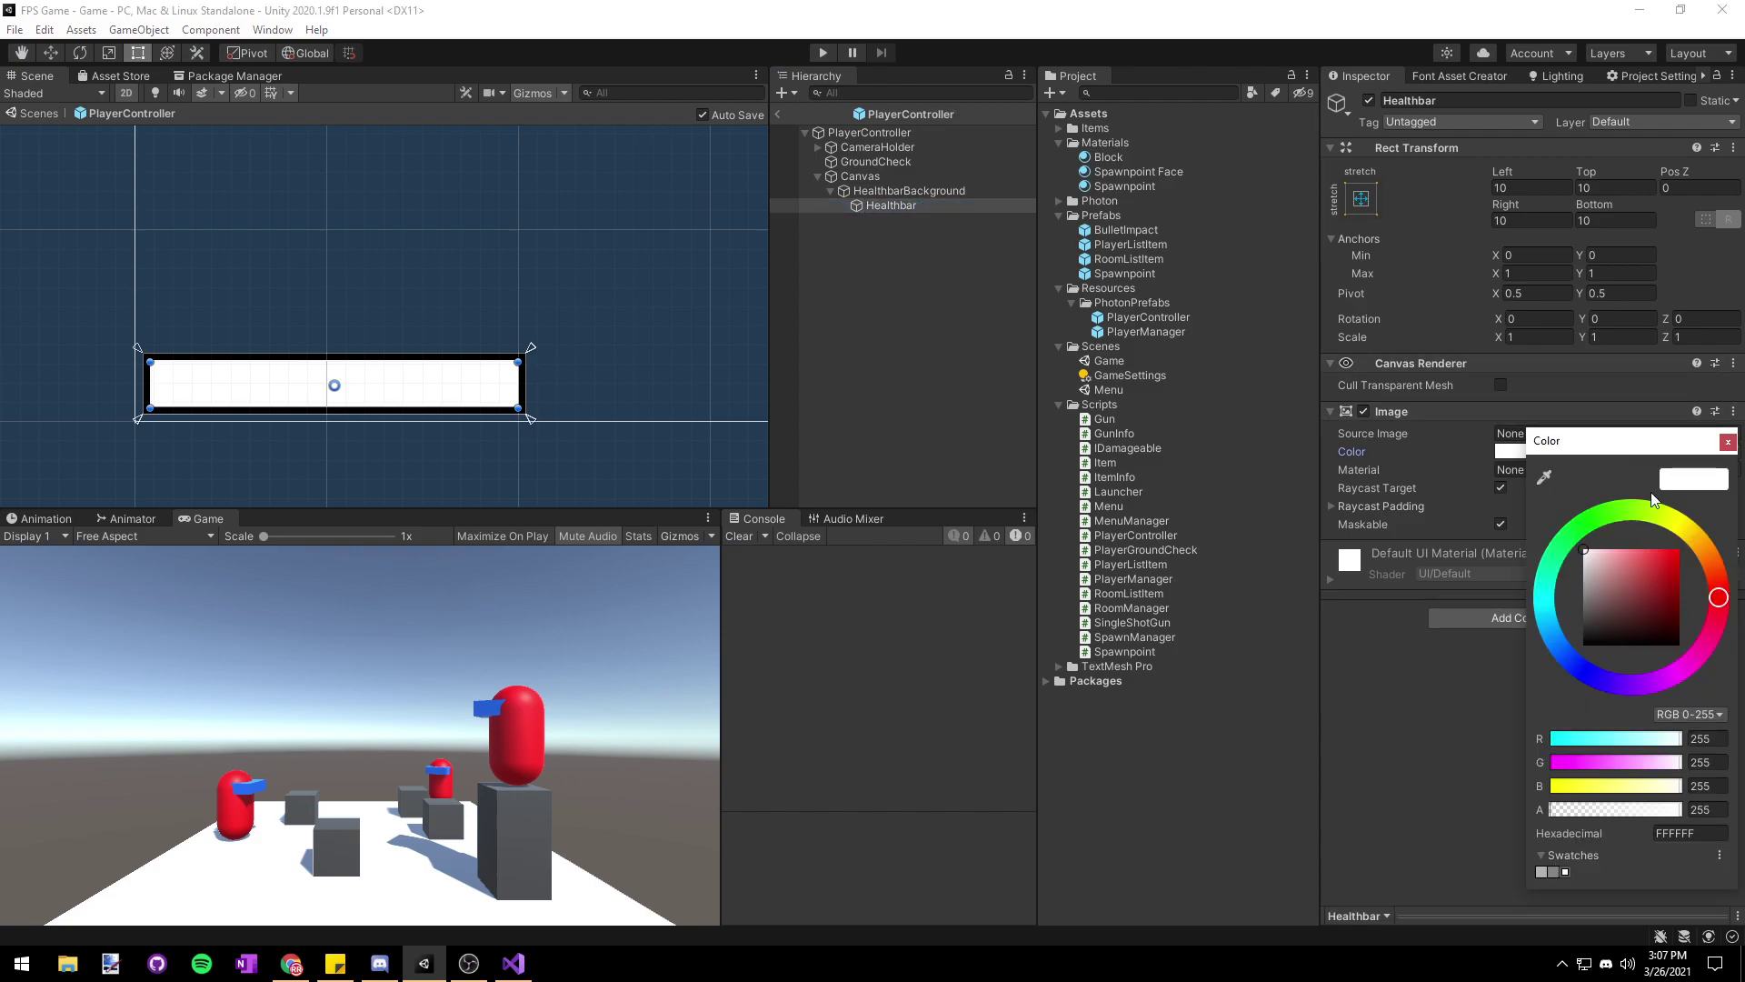
{"action": "left_click", "coordinate": [1584, 525]}
{"action": "left_click_drag", "start_coordinate": [1586, 550], "coordinate": [1680, 549]}
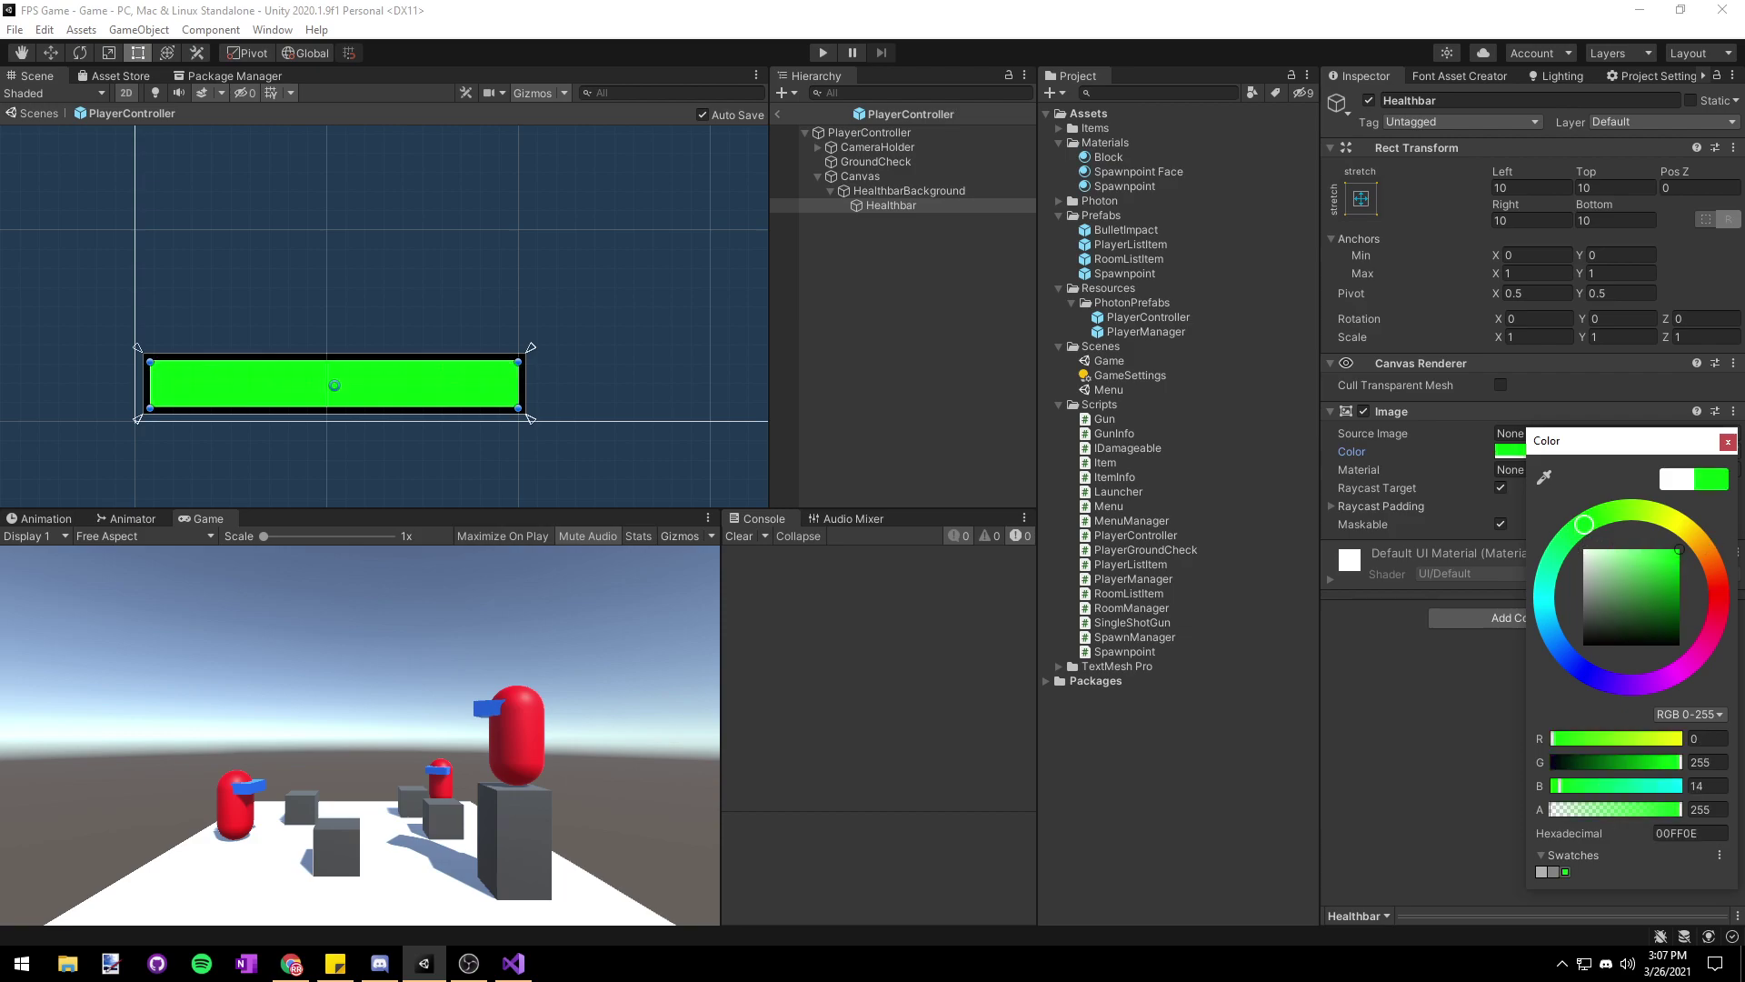
{"action": "left_click", "coordinate": [1727, 442]}
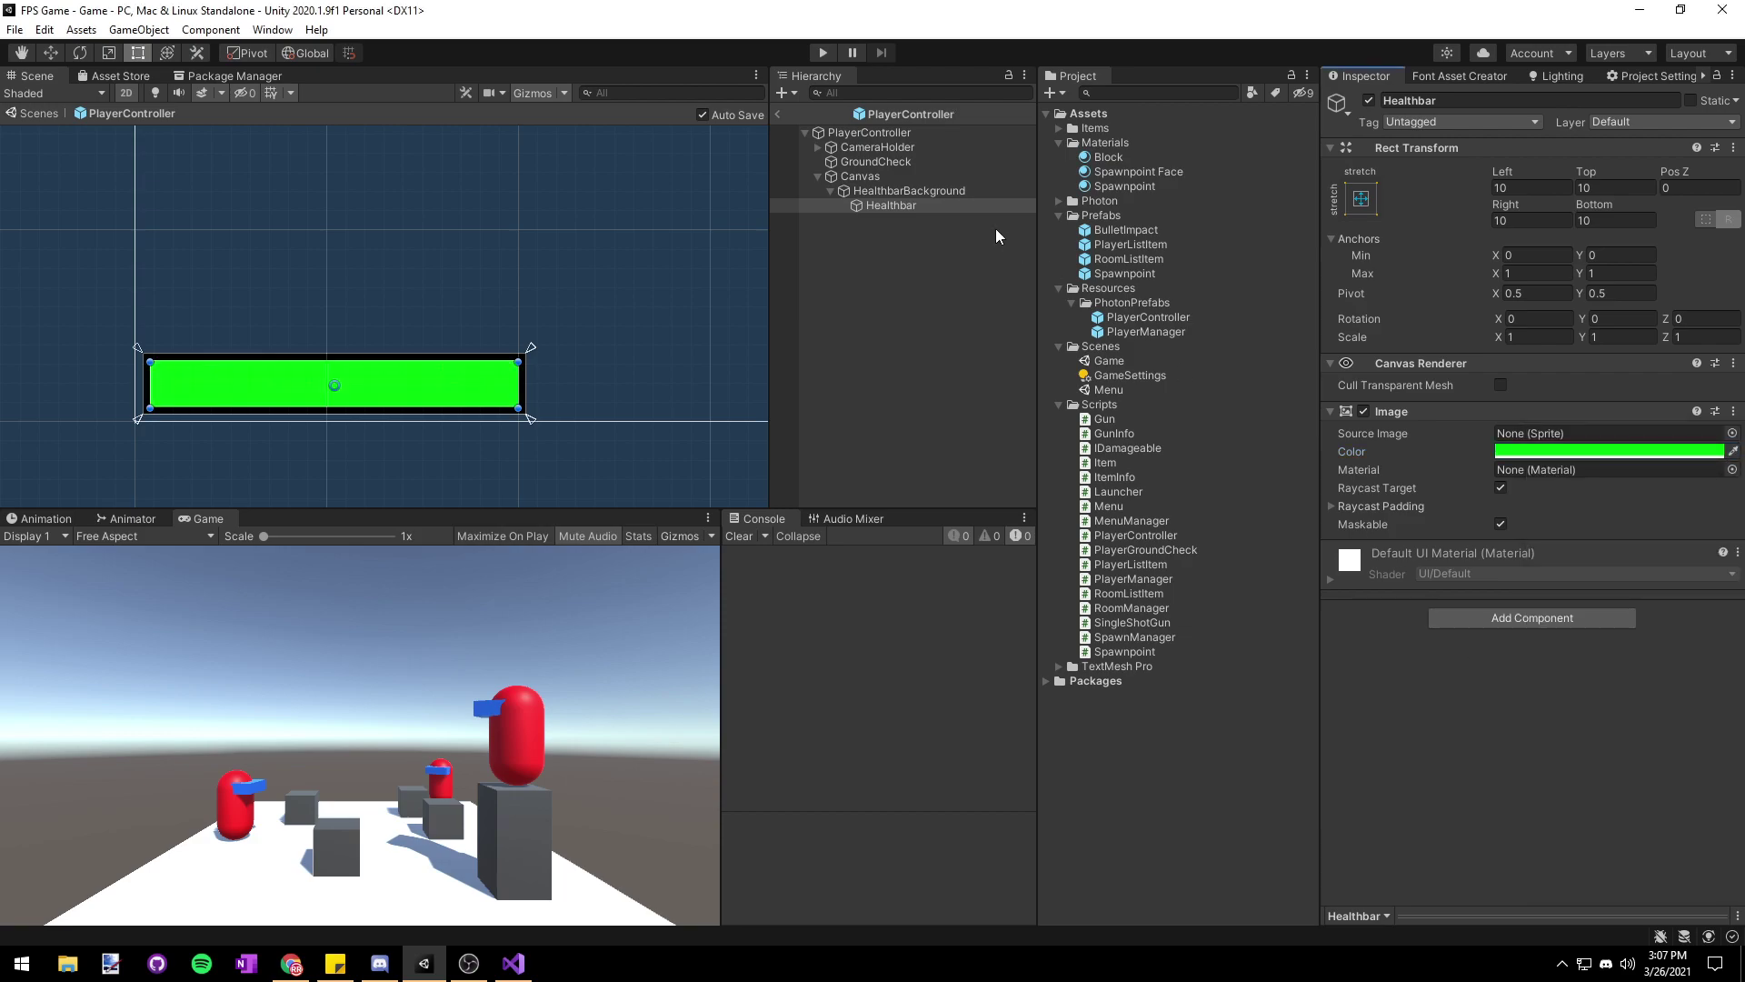
- Try shrinking the Healthbar from its right edge to a right inset of about 271, and undo the resize
{"action": "left_click", "coordinate": [921, 191]}
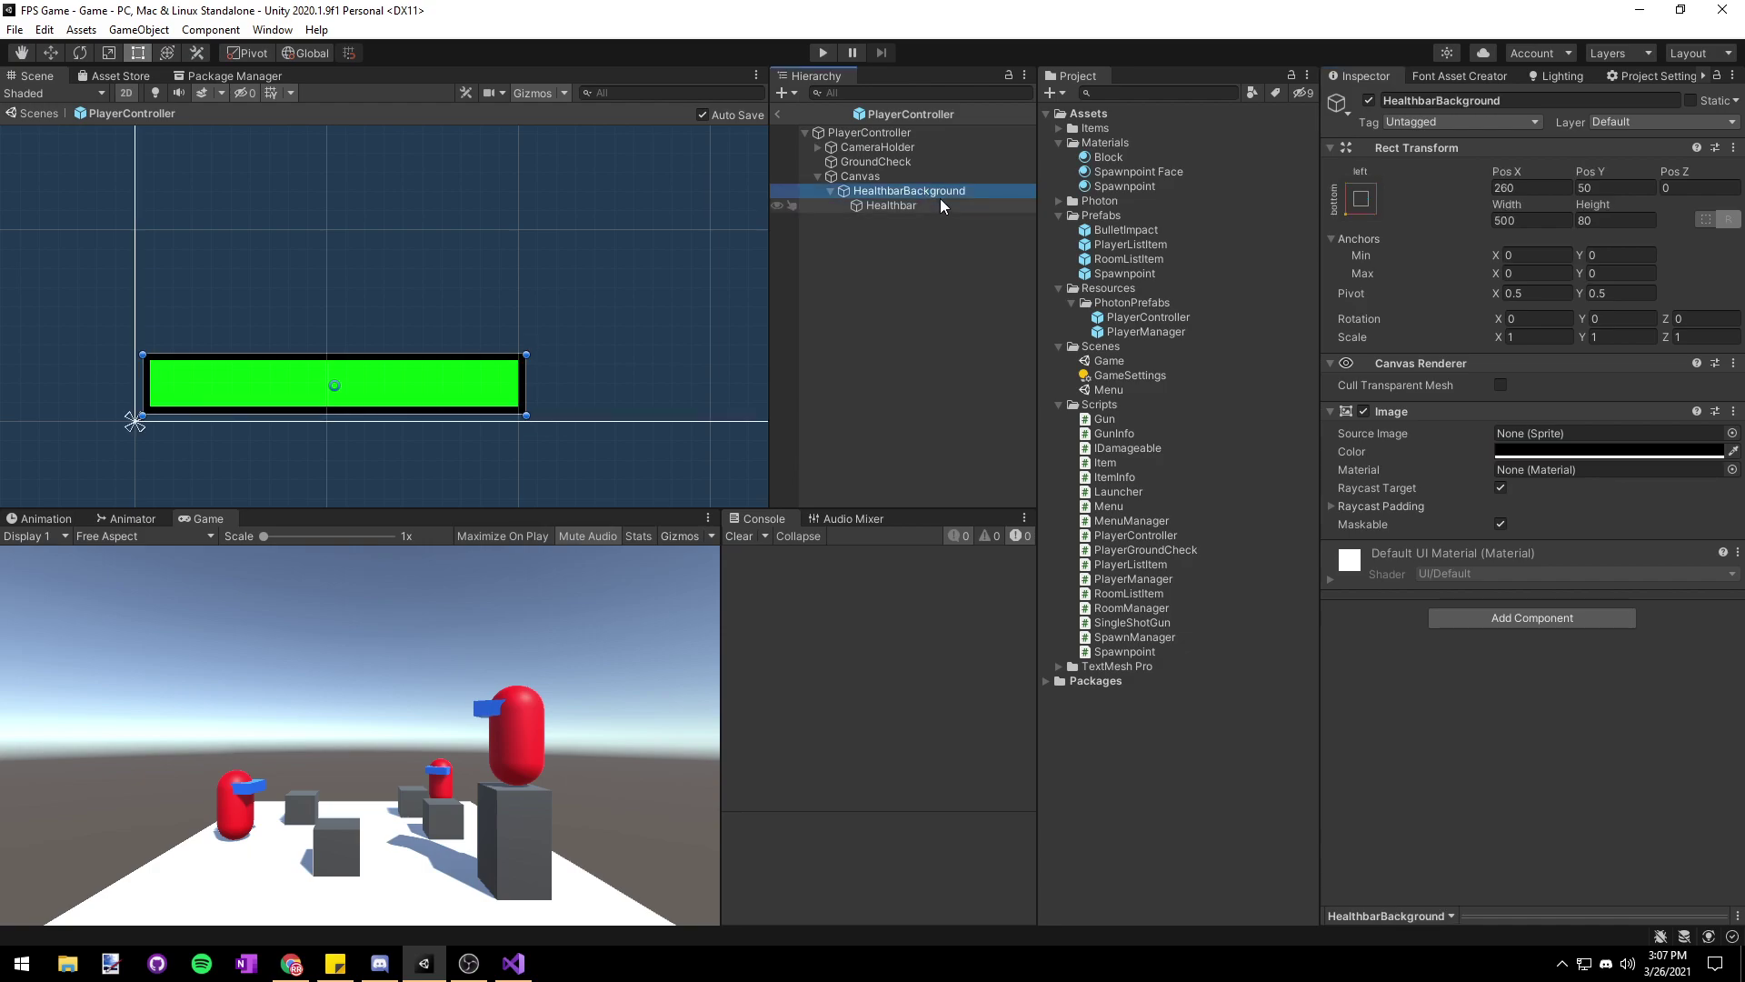
{"action": "left_click", "coordinate": [936, 204]}
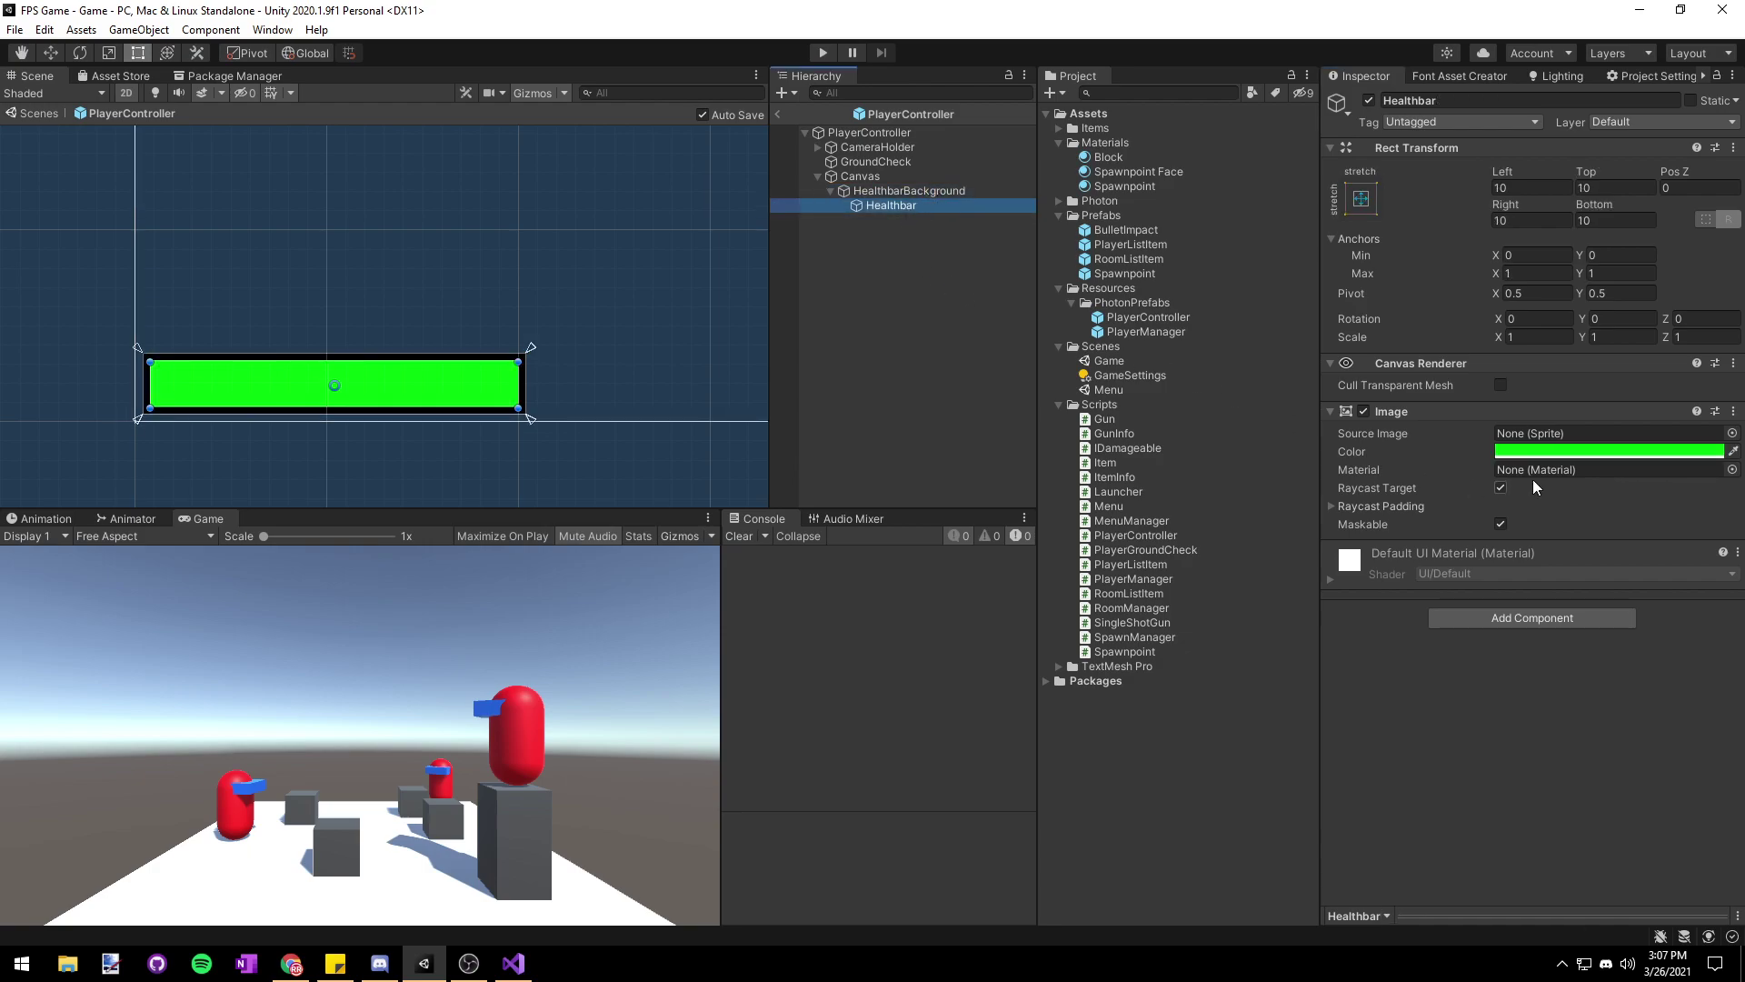
{"action": "scroll", "coordinate": [533, 420], "scroll_direction": "up", "scroll_amount": 1}
{"action": "middle_click_drag", "start_coordinate": [533, 419], "coordinate": [618, 404]}
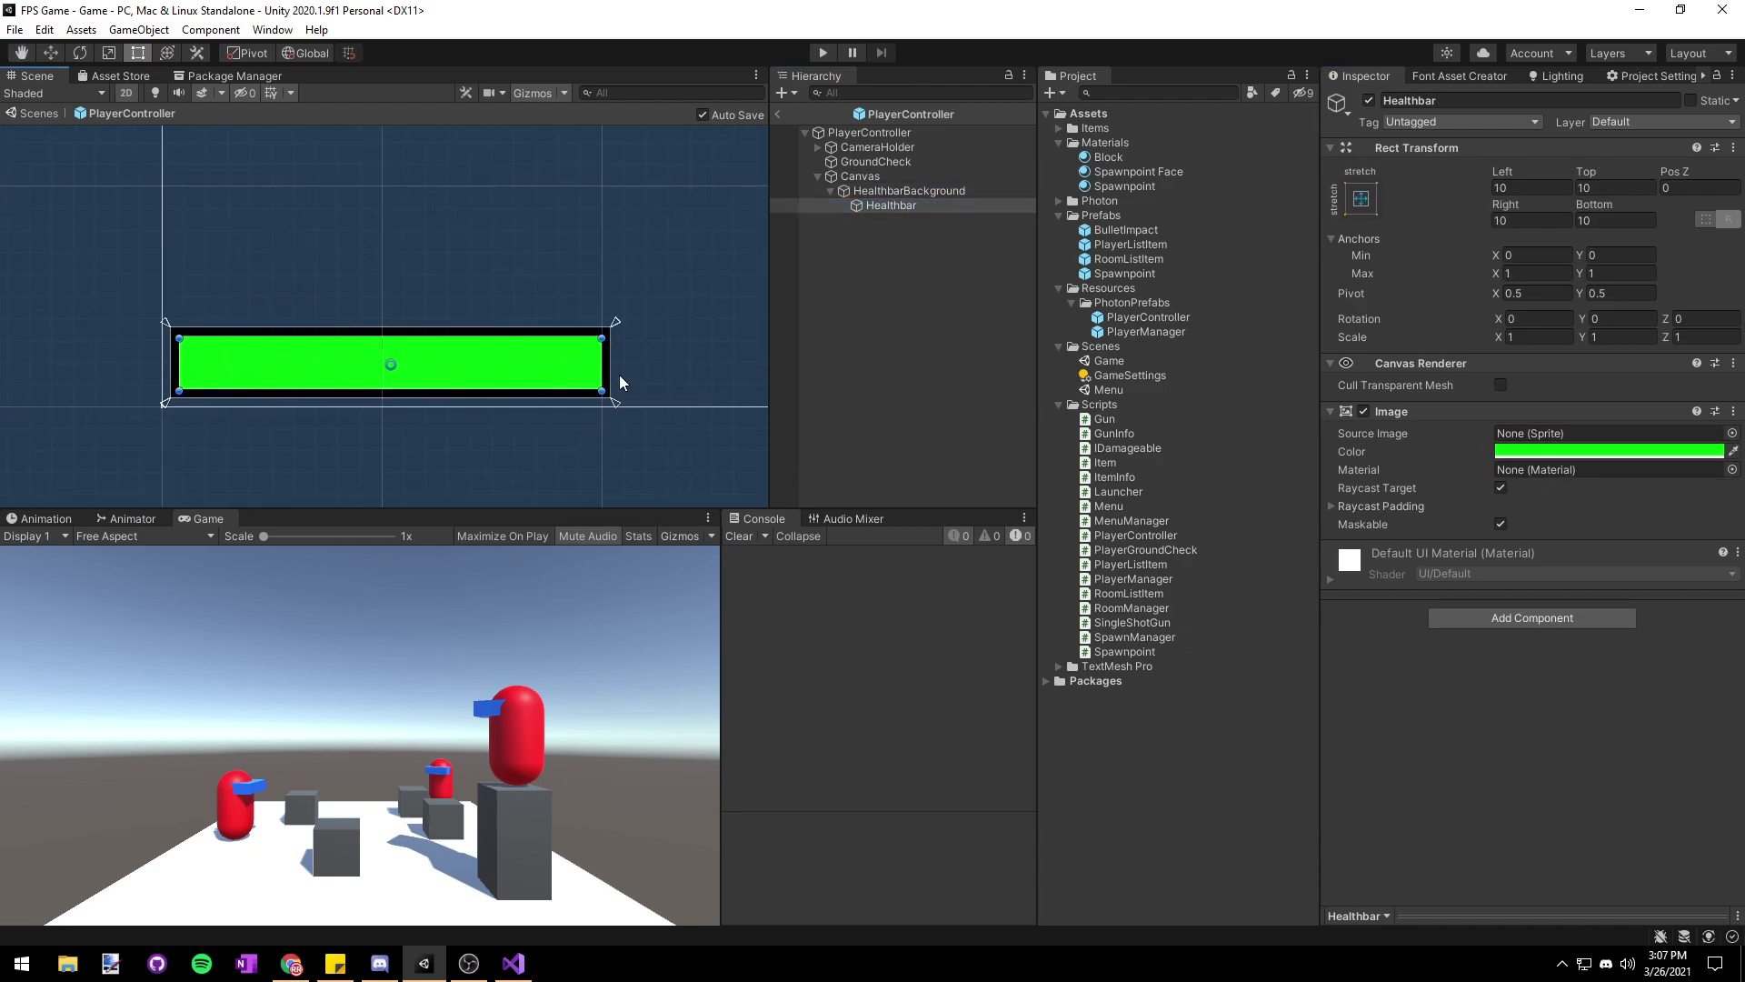
{"action": "mouse_move", "coordinate": [596, 371]}
{"action": "left_mouse_down"}
{"action": "mouse_move", "coordinate": [454, 382]}
{"action": "mouse_move", "coordinate": [615, 391]}
{"action": "mouse_move", "coordinate": [373, 368]}
{"action": "left_mouse_up"}
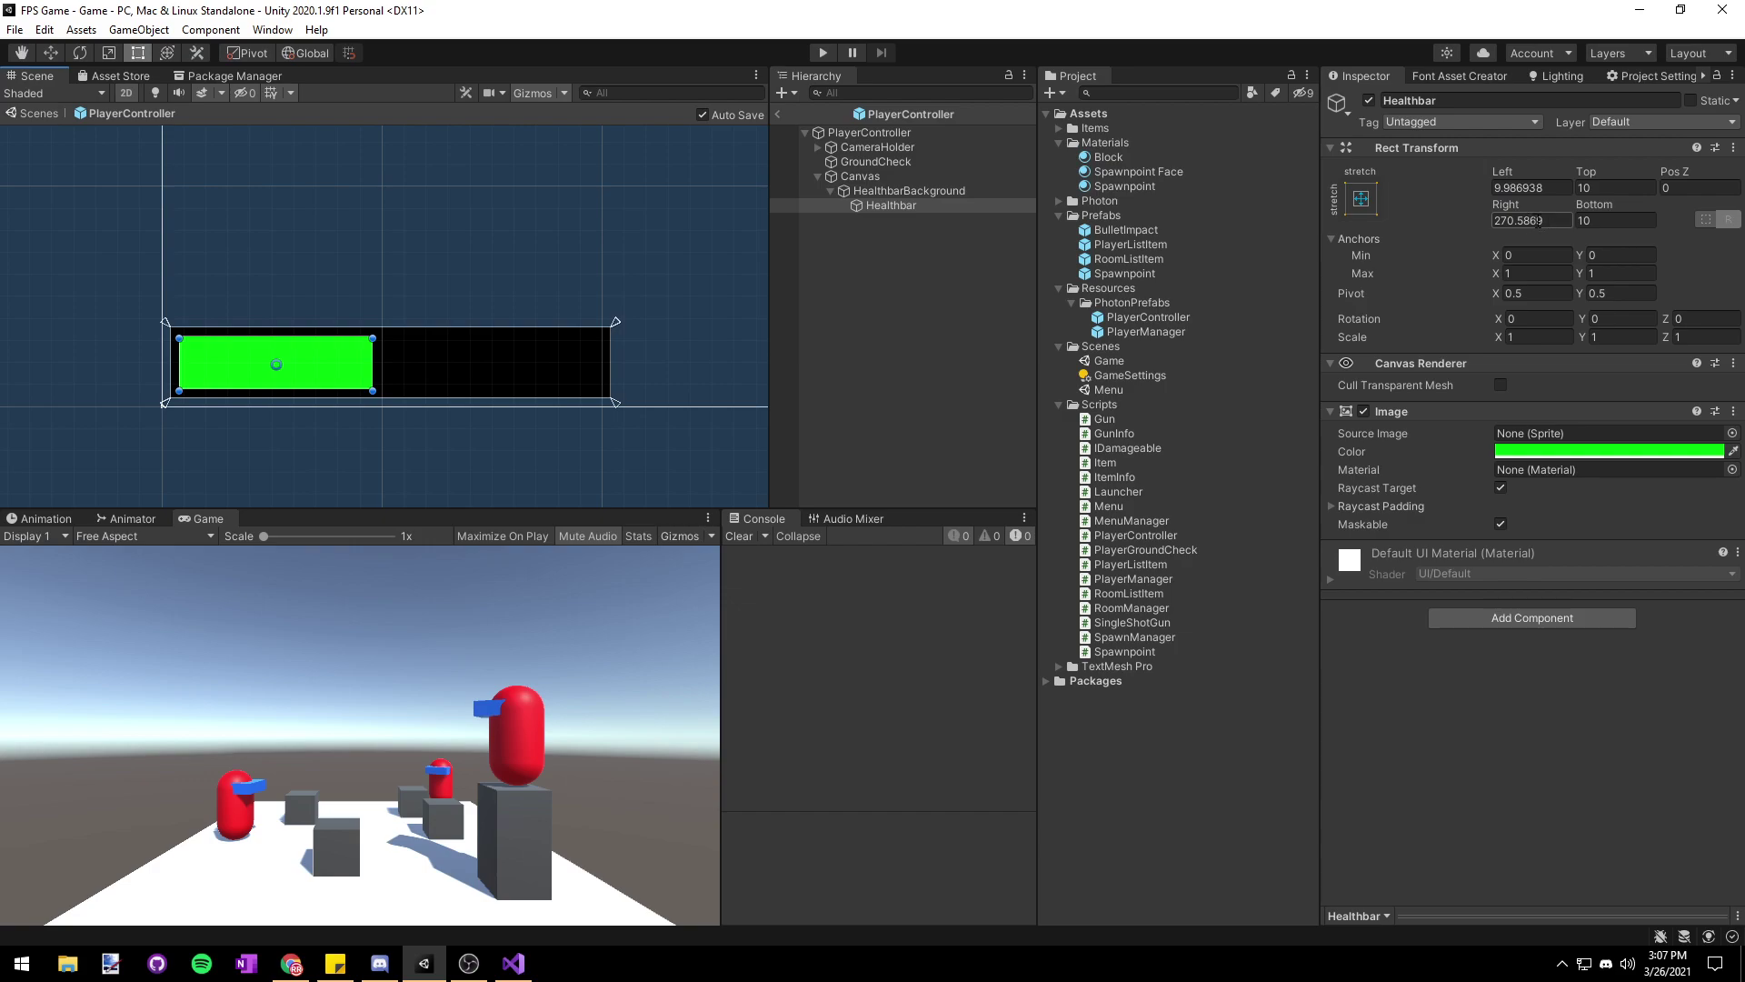
{"action": "key", "text": "ctrl+z"}
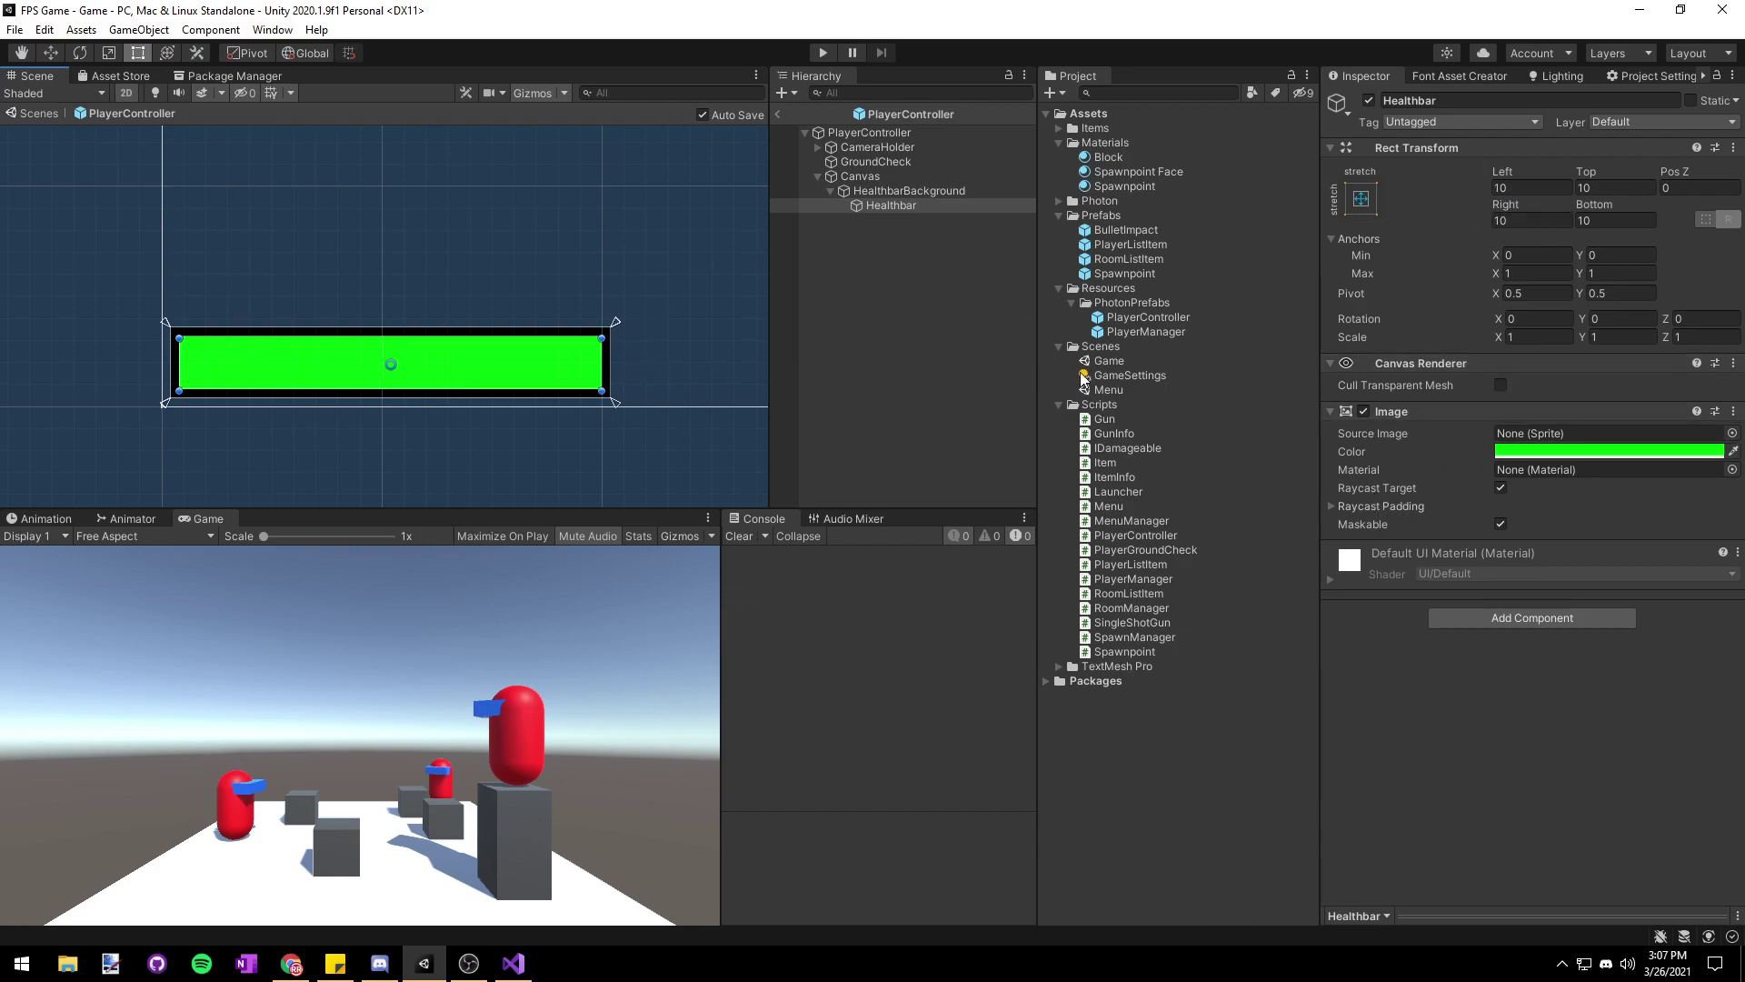
- Create a new folder named Images directly under Assets
{"action": "right_click", "coordinate": [1090, 119]}
{"action": "mouse_move", "coordinate": [1147, 125]}
{"action": "left_click", "coordinate": [1400, 149]}
{"action": "type", "text": "Images"}
{"action": "key", "text": "Return"}
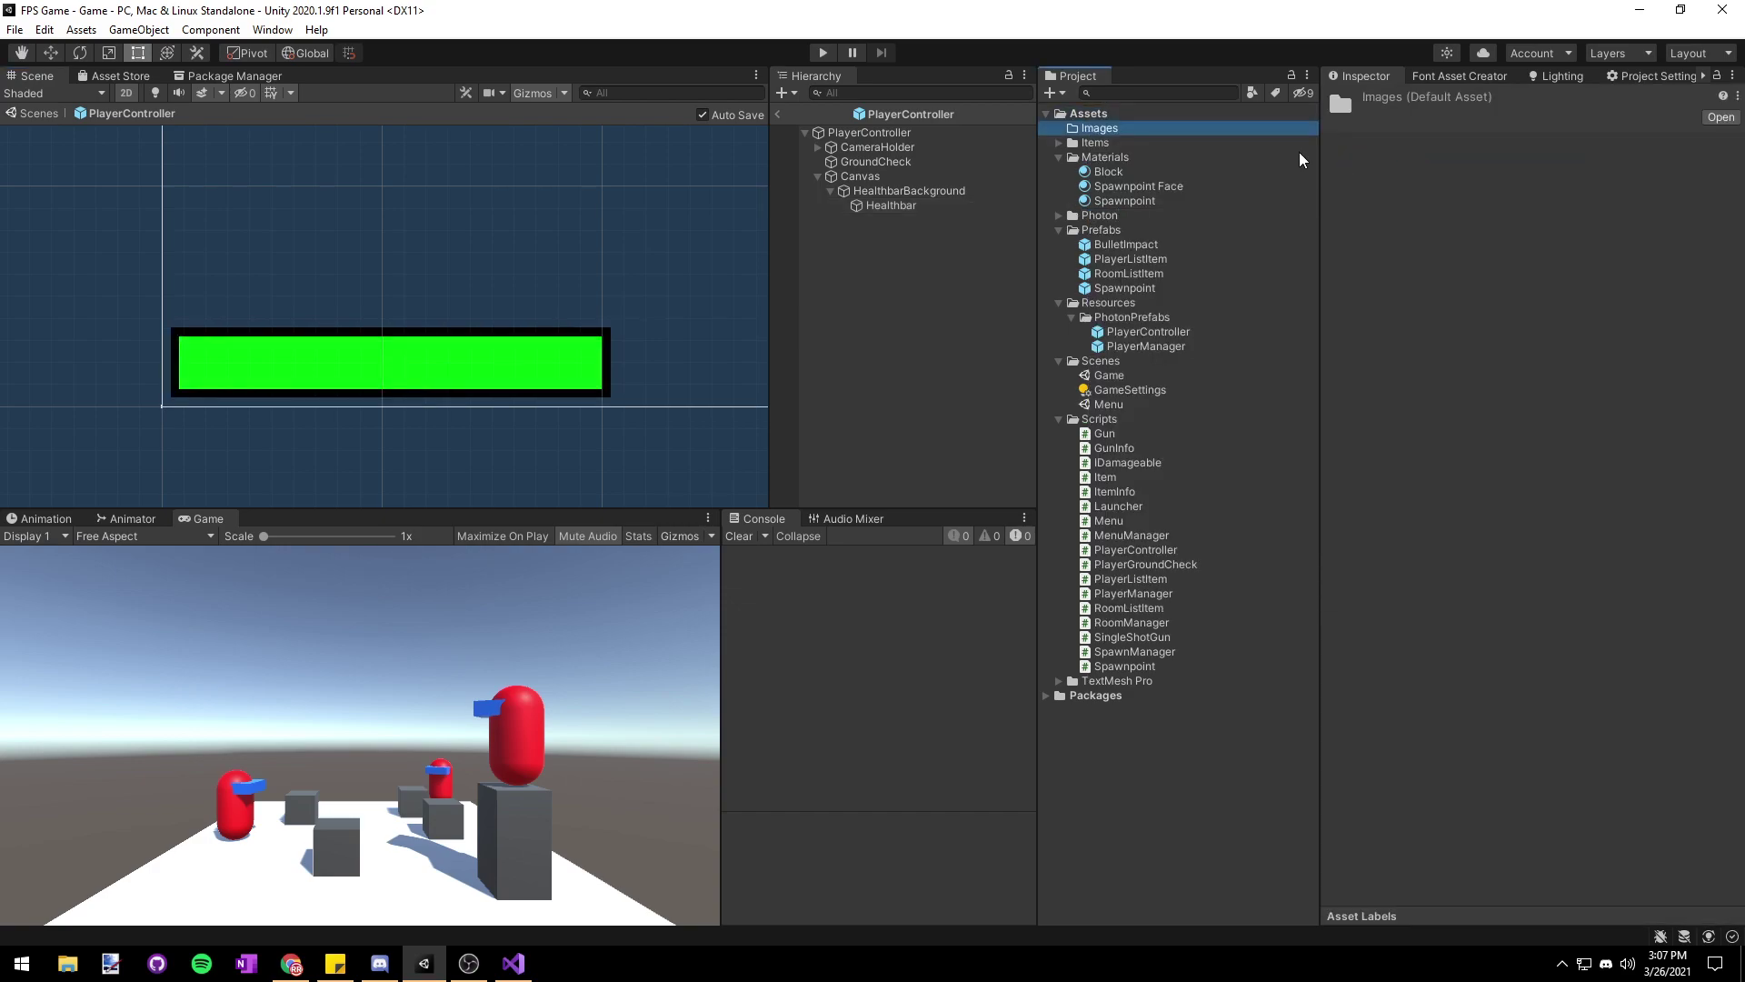
- Create a square sprite in the Images folder, keeping the default name Square
{"action": "right_click", "coordinate": [1133, 125]}
{"action": "mouse_move", "coordinate": [1285, 133]}
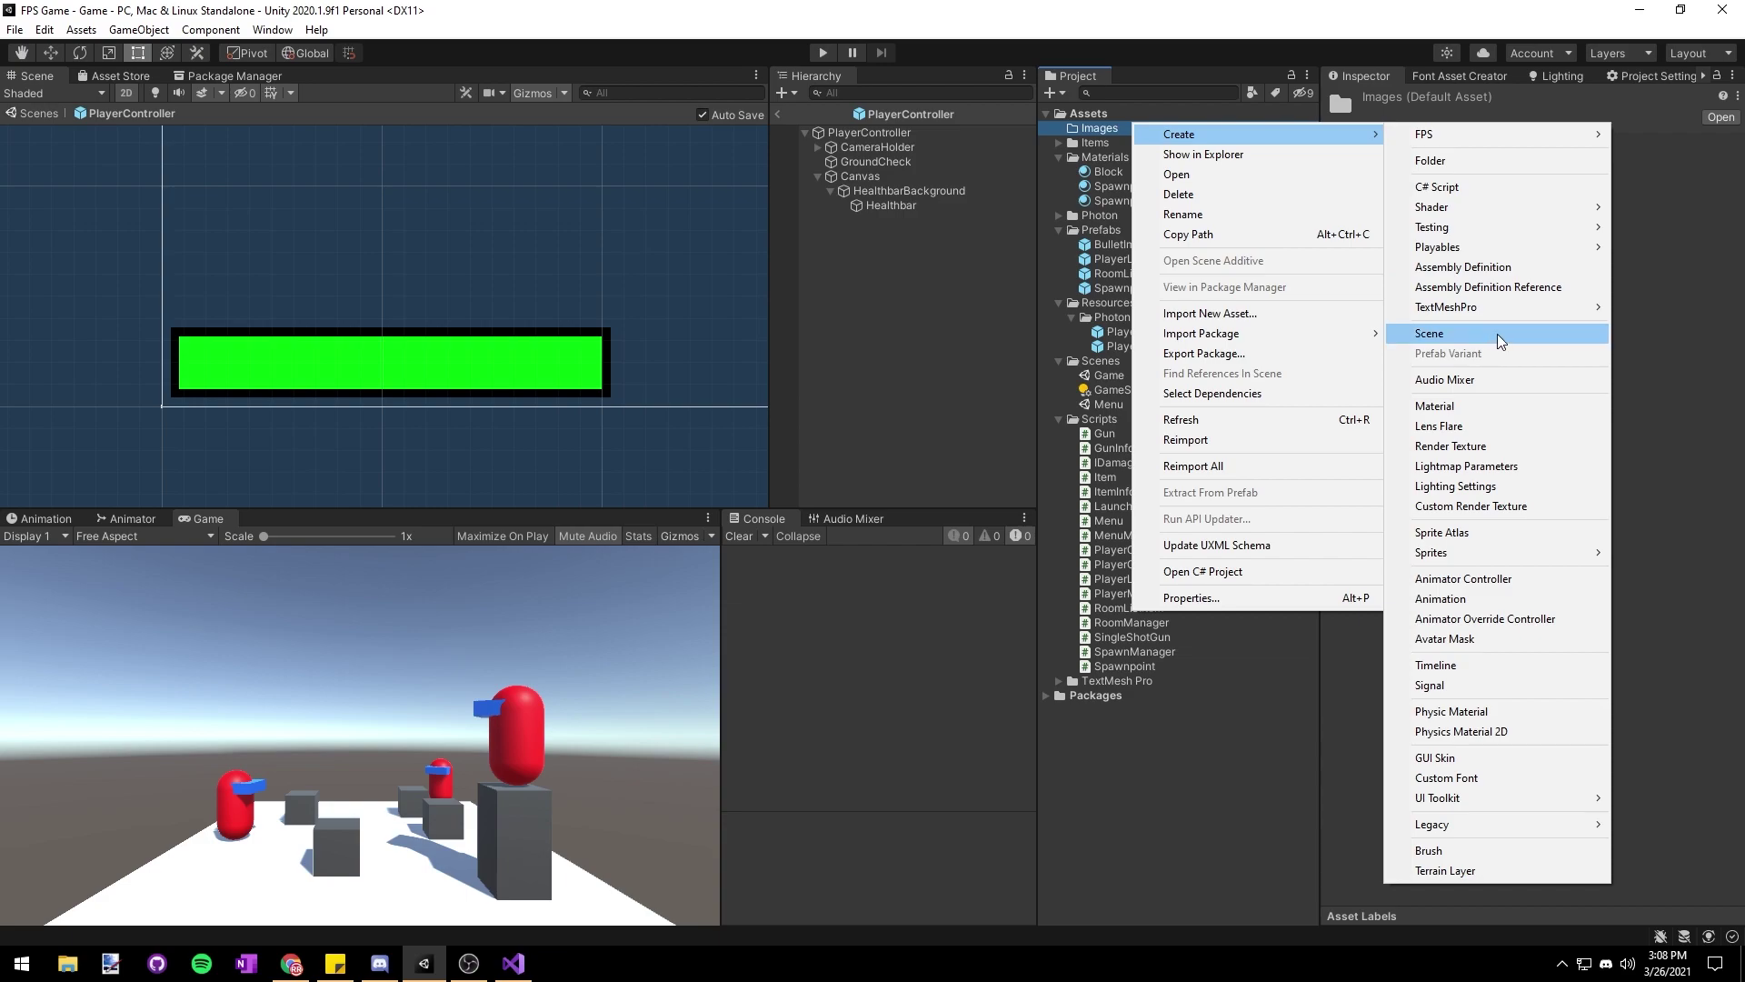
{"action": "mouse_move", "coordinate": [1488, 226]}
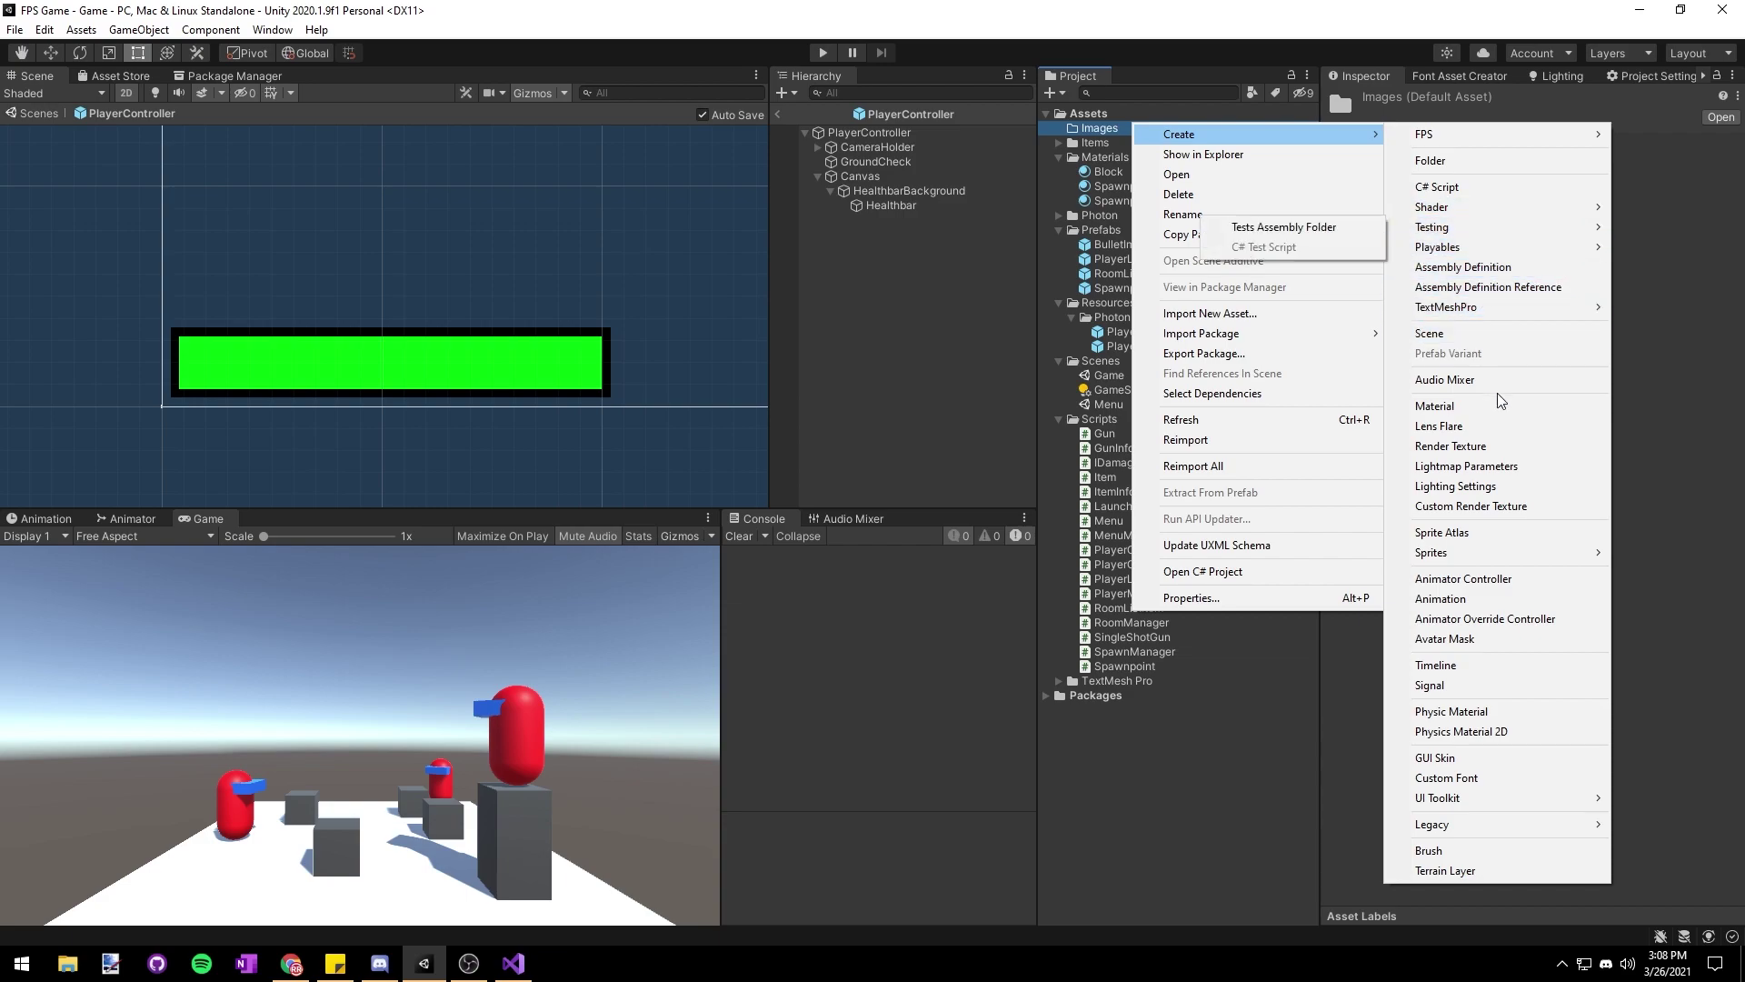
{"action": "mouse_move", "coordinate": [1477, 563]}
{"action": "left_click", "coordinate": [1677, 559]}
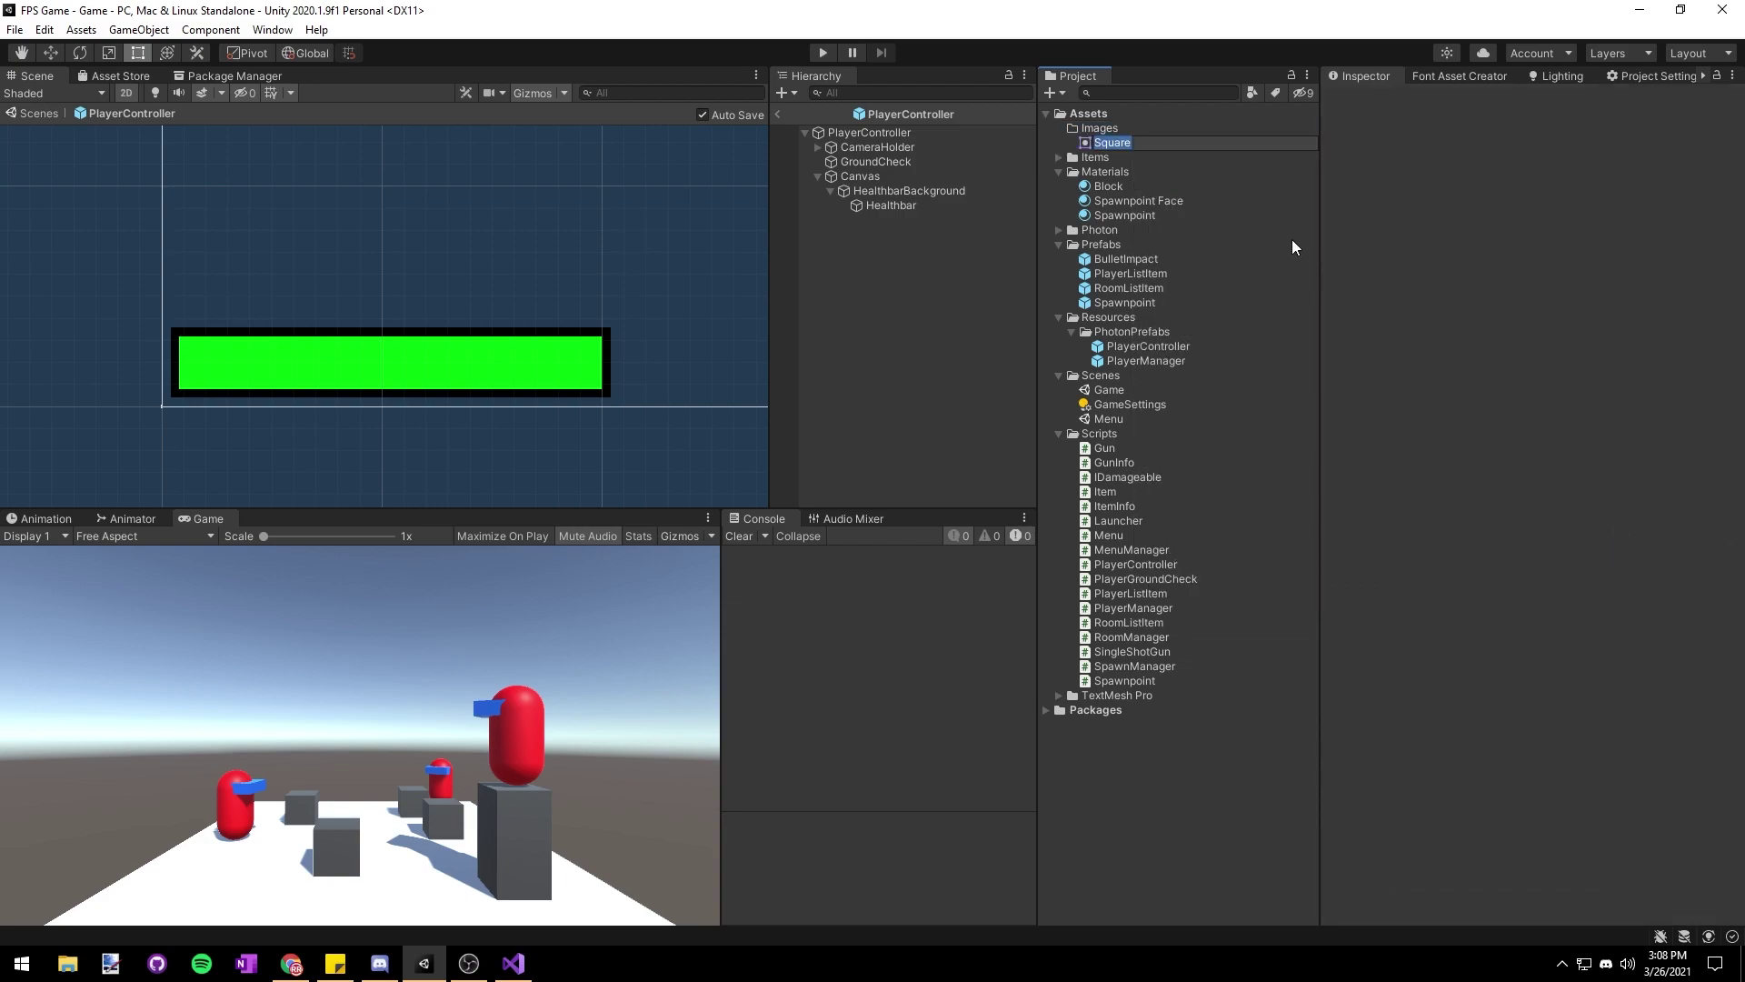
{"action": "key", "text": "Return"}
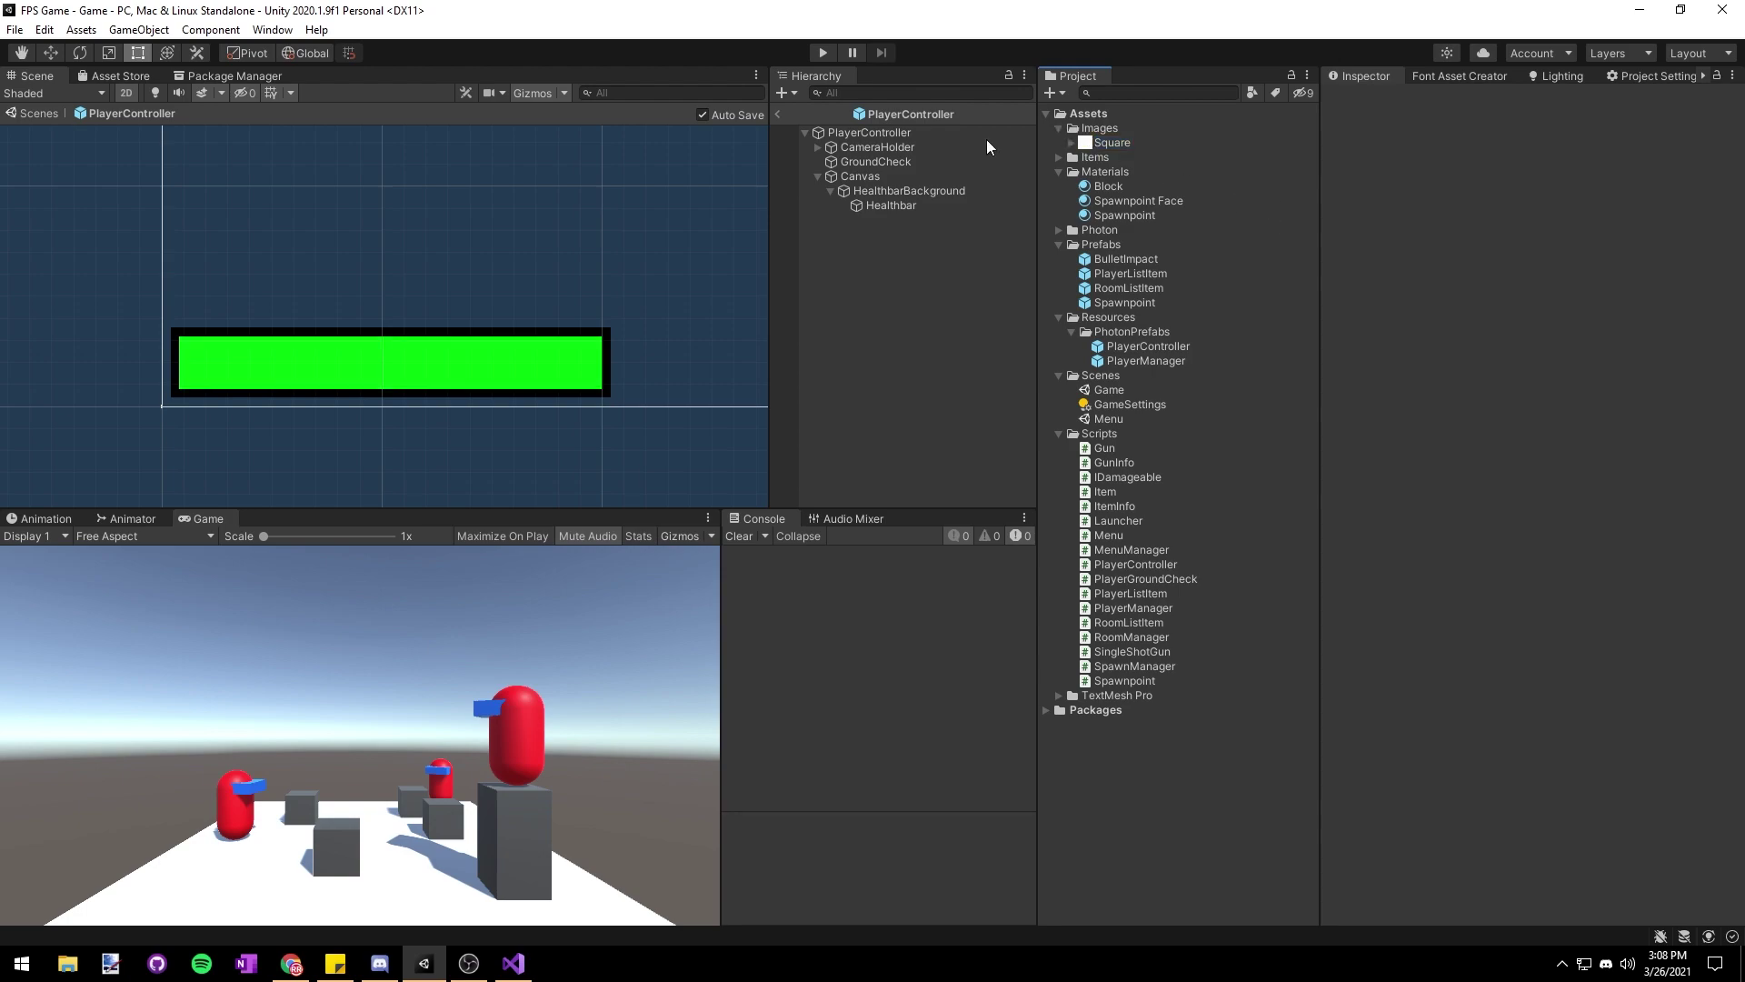
- Assign the Square sprite as the Healthbar's source image and set its image type to Filled
{"action": "left_click", "coordinate": [920, 204]}
{"action": "left_click_drag", "start_coordinate": [1096, 144], "coordinate": [1525, 440]}
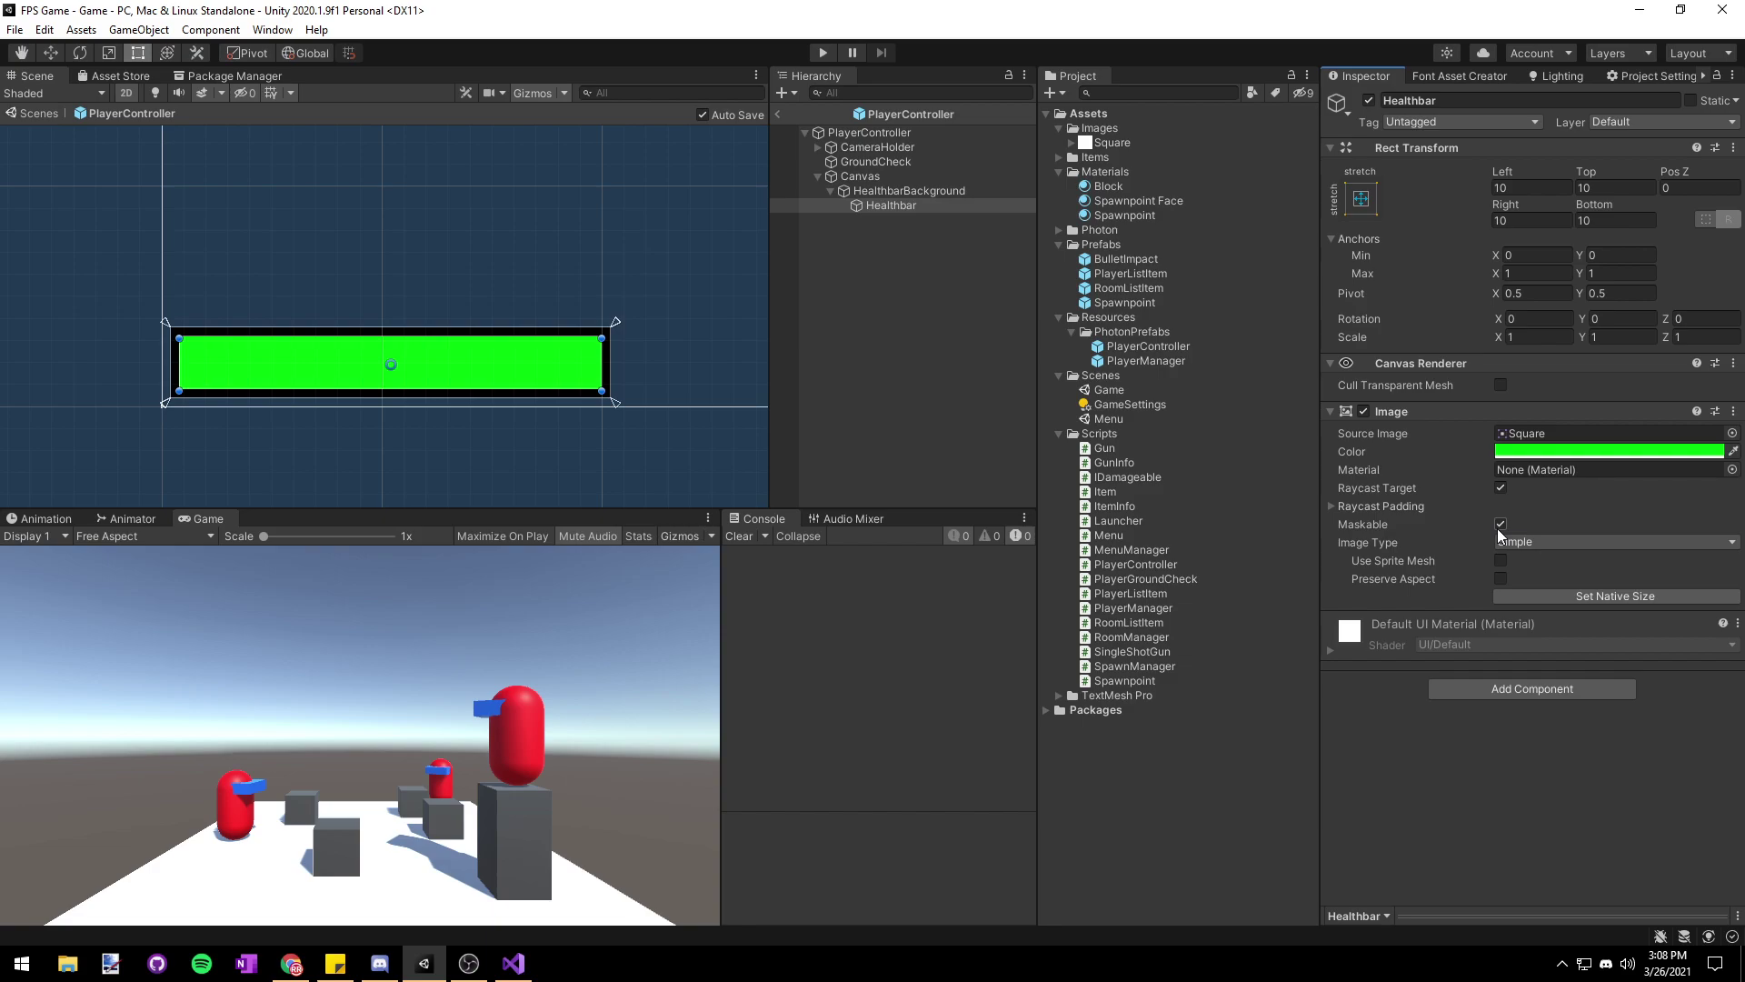
{"action": "left_click", "coordinate": [1527, 544]}
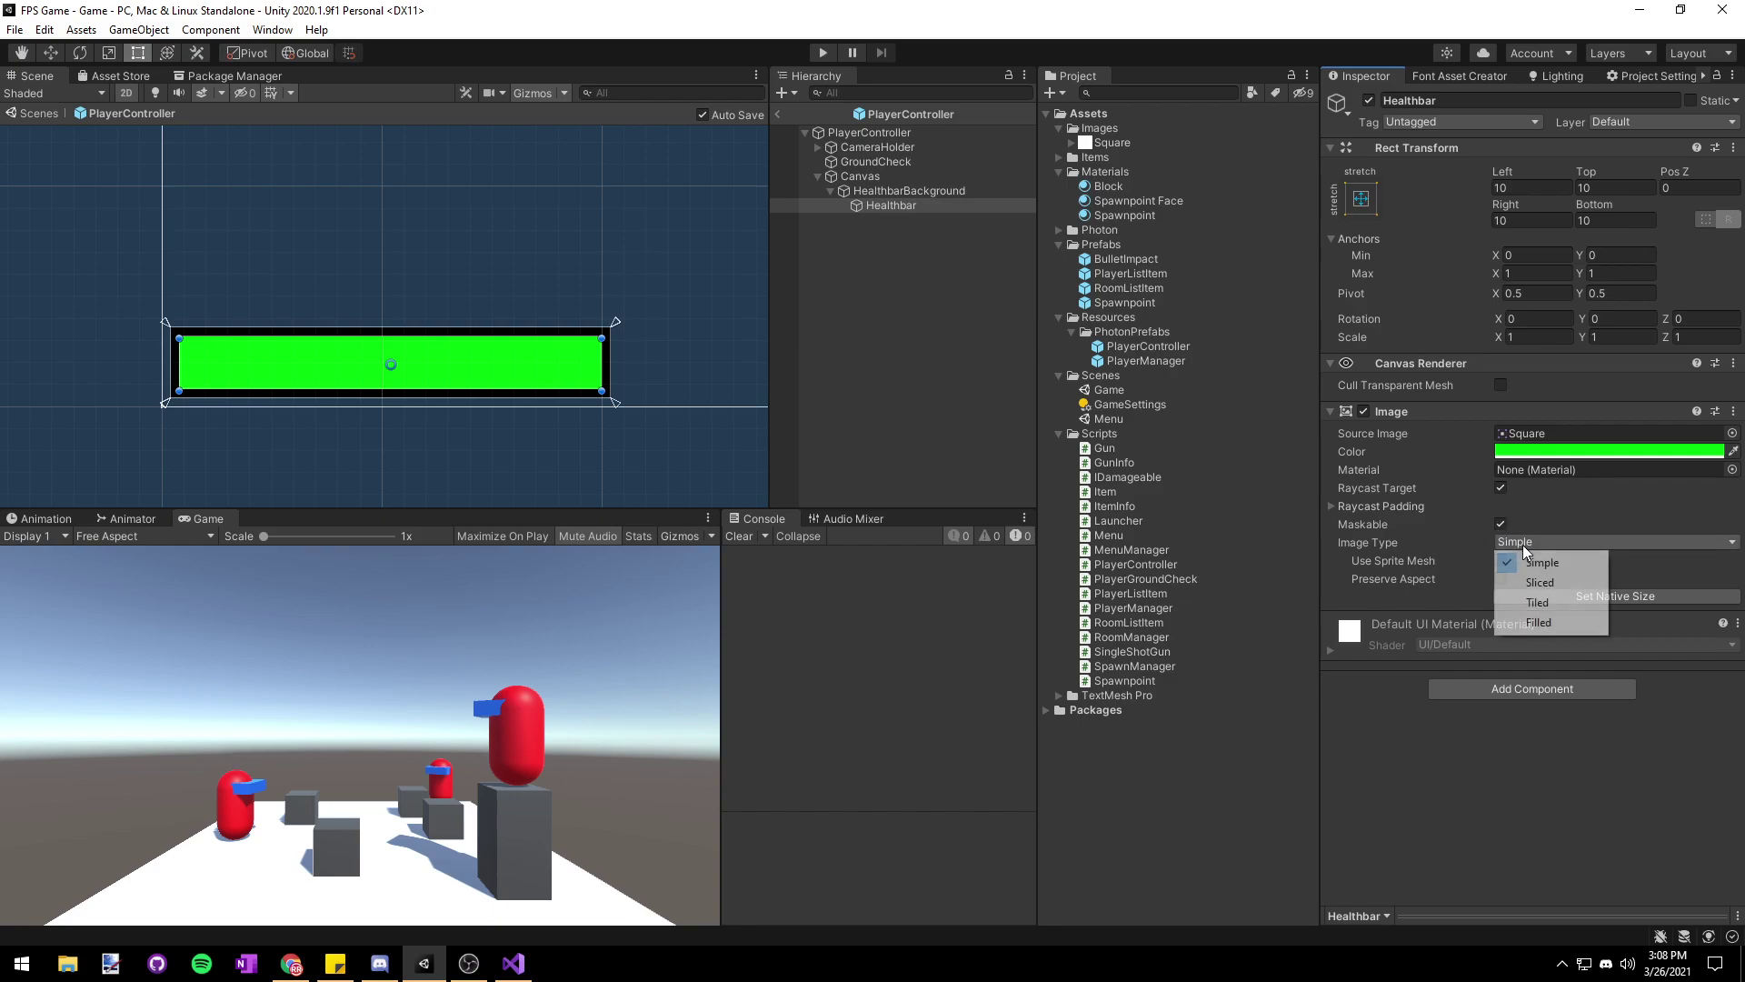
{"action": "left_click", "coordinate": [1535, 623]}
- Set the Healthbar's fill method to Horizontal with fill origin Left and a fill amount of 1
{"action": "mouse_move", "coordinate": [1690, 598]}
{"action": "left_mouse_down"}
{"action": "mouse_move", "coordinate": [1506, 607]}
{"action": "mouse_move", "coordinate": [1702, 609]}
{"action": "mouse_move", "coordinate": [1479, 602]}
{"action": "mouse_move", "coordinate": [1693, 601]}
{"action": "left_mouse_up"}
{"action": "left_click", "coordinate": [1547, 564]}
{"action": "left_click", "coordinate": [1545, 584]}
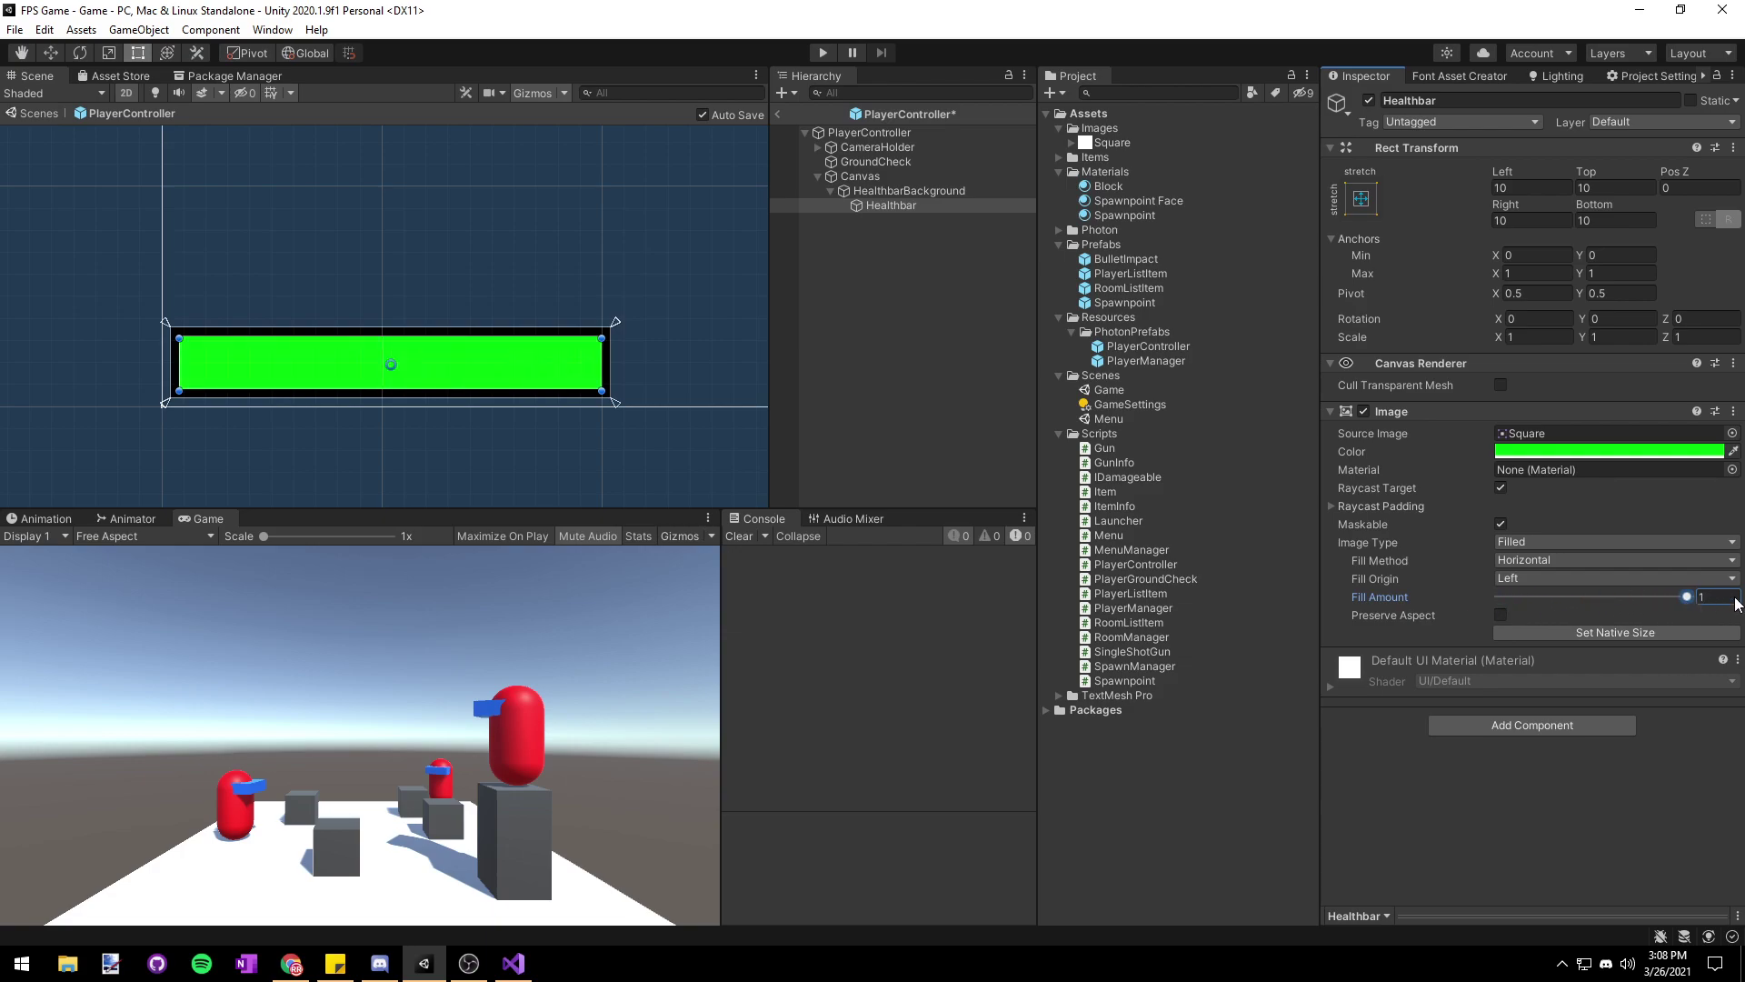
- Open the PlayerController script attached to the prefab's root object in Visual Studio
{"action": "left_click", "coordinate": [938, 218]}
{"action": "left_click", "coordinate": [868, 134]}
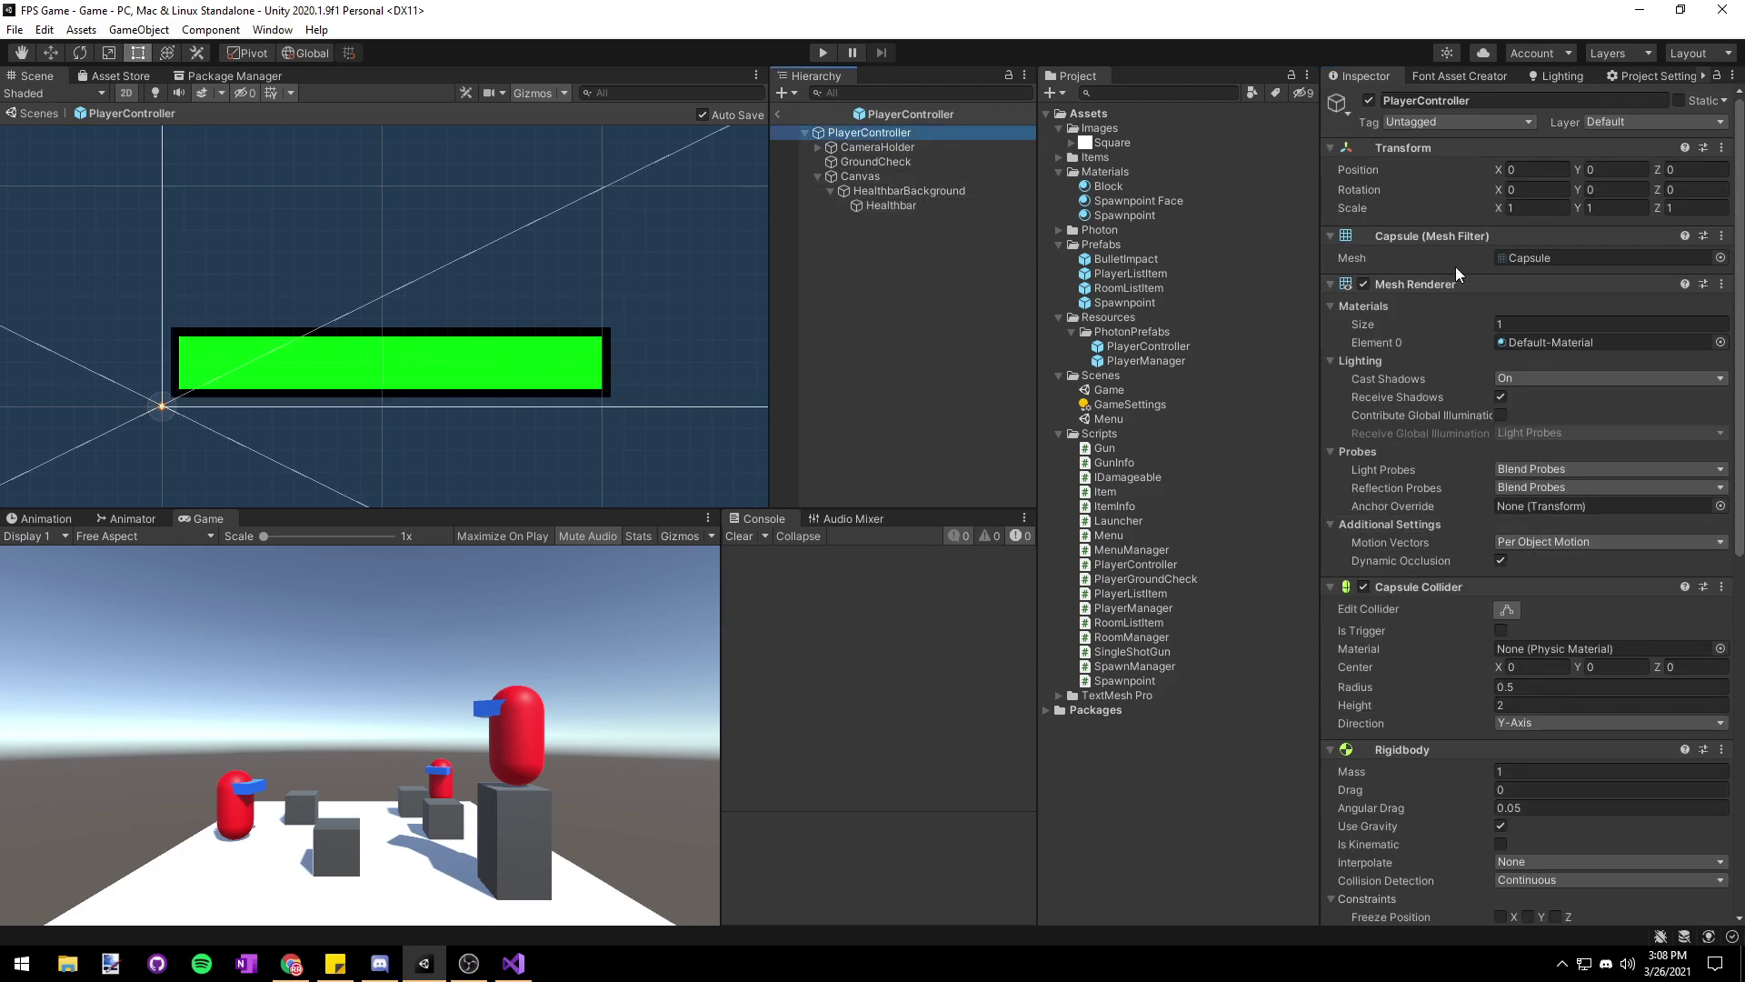
{"action": "scroll", "coordinate": [1383, 435], "scroll_direction": "down", "scroll_amount": 5}
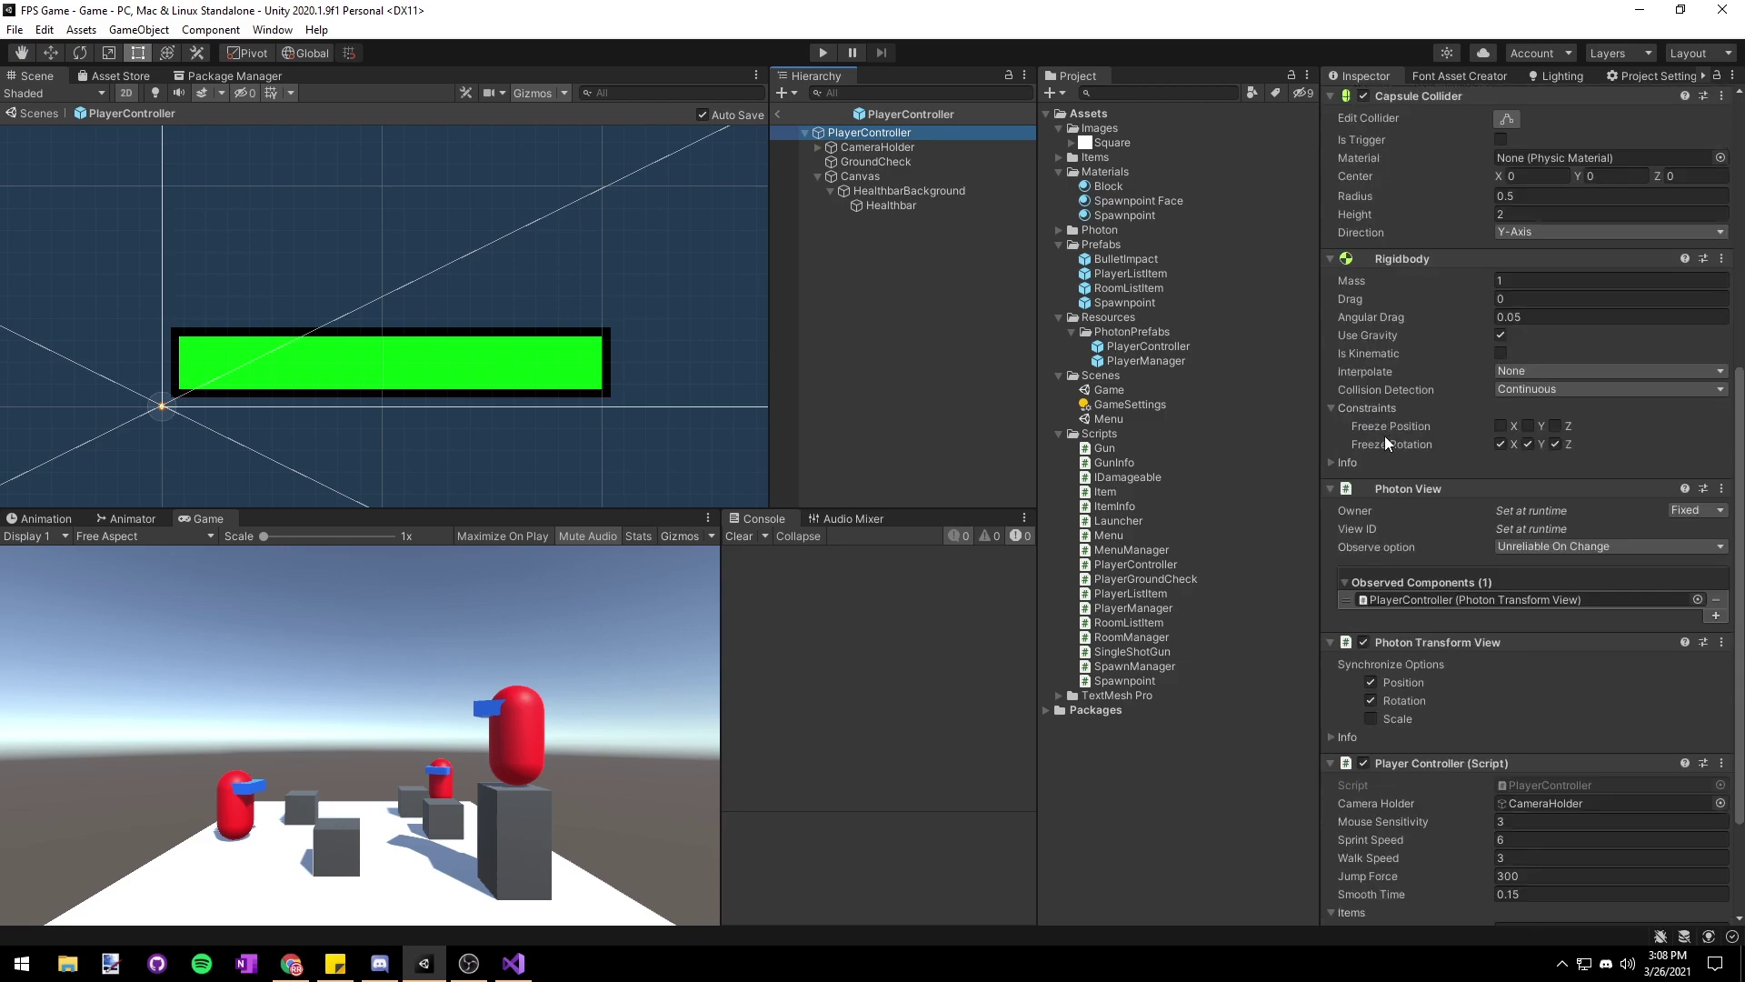
{"action": "double_click", "coordinate": [1534, 787]}
- Declare a serialized Image field named healthbarImage at the top of the PlayerController class, importing UnityEngine.UI, and save the script
{"action": "left_click", "coordinate": [445, 269]}
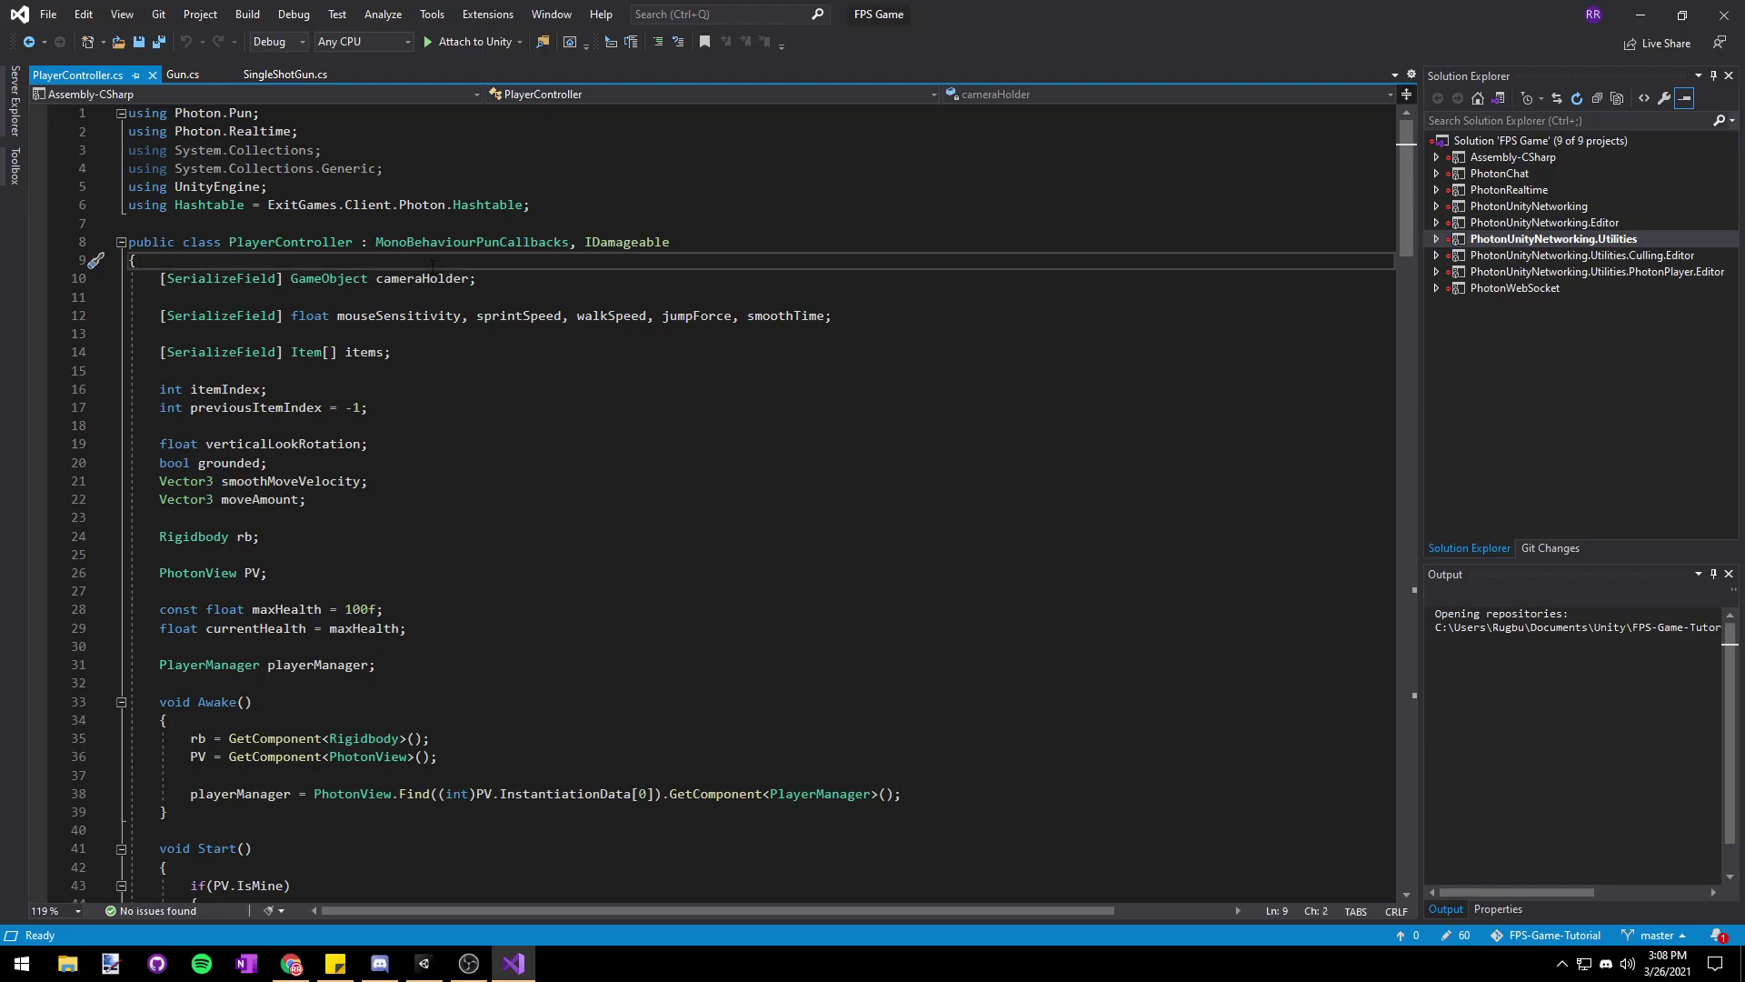
{"action": "key", "text": "Return"}
{"action": "key", "text": "Return"}
{"action": "key", "text": "Up"}
{"action": "type", "text": "[SerializeField] "}
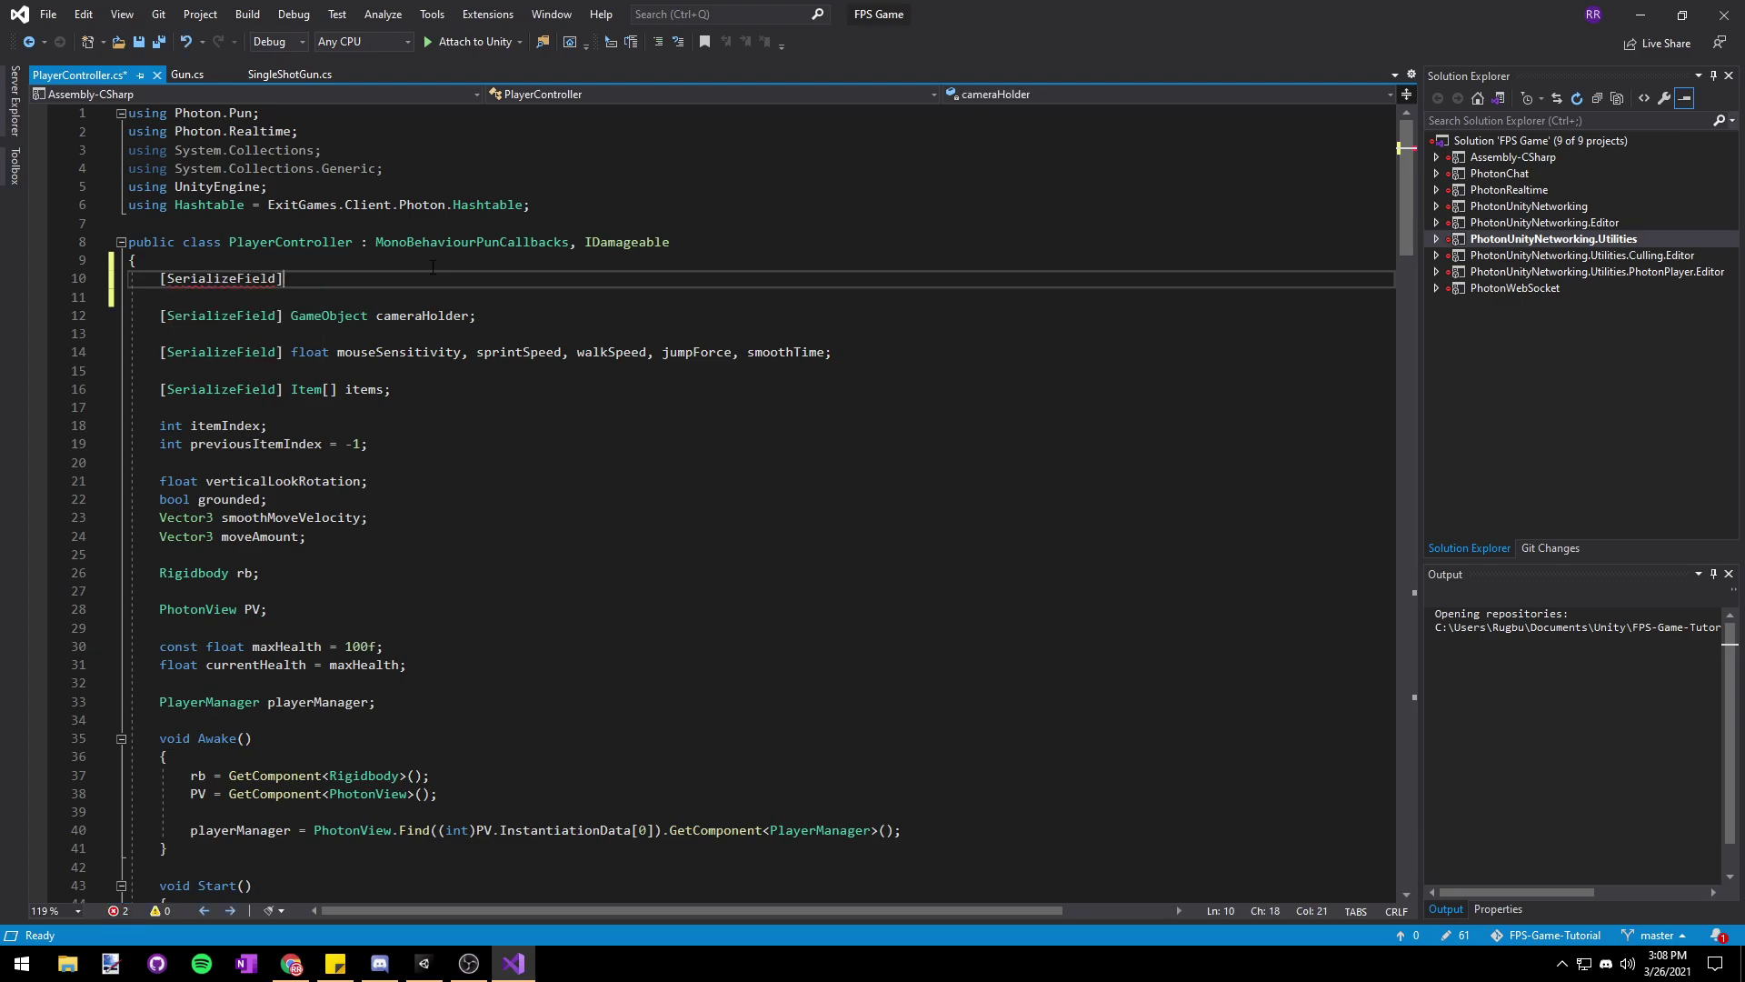
{"action": "type", "text": "Image"}
{"action": "key", "text": "ctrl+period"}
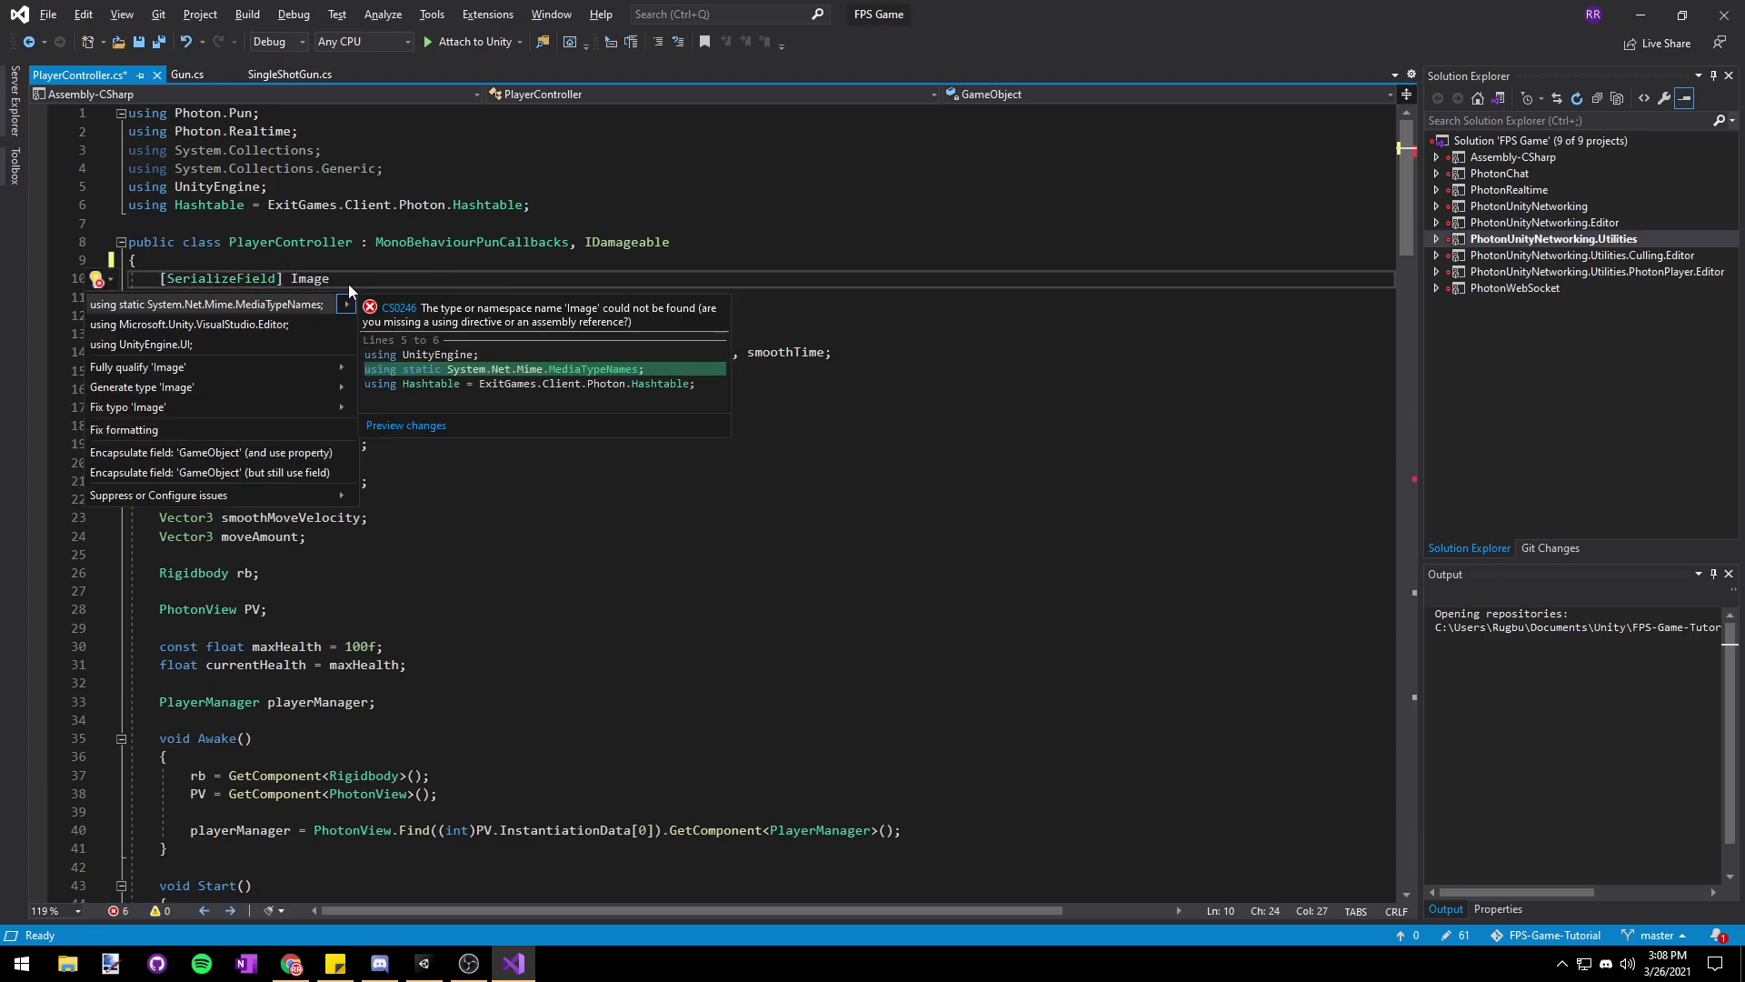
{"action": "key", "text": "Return"}
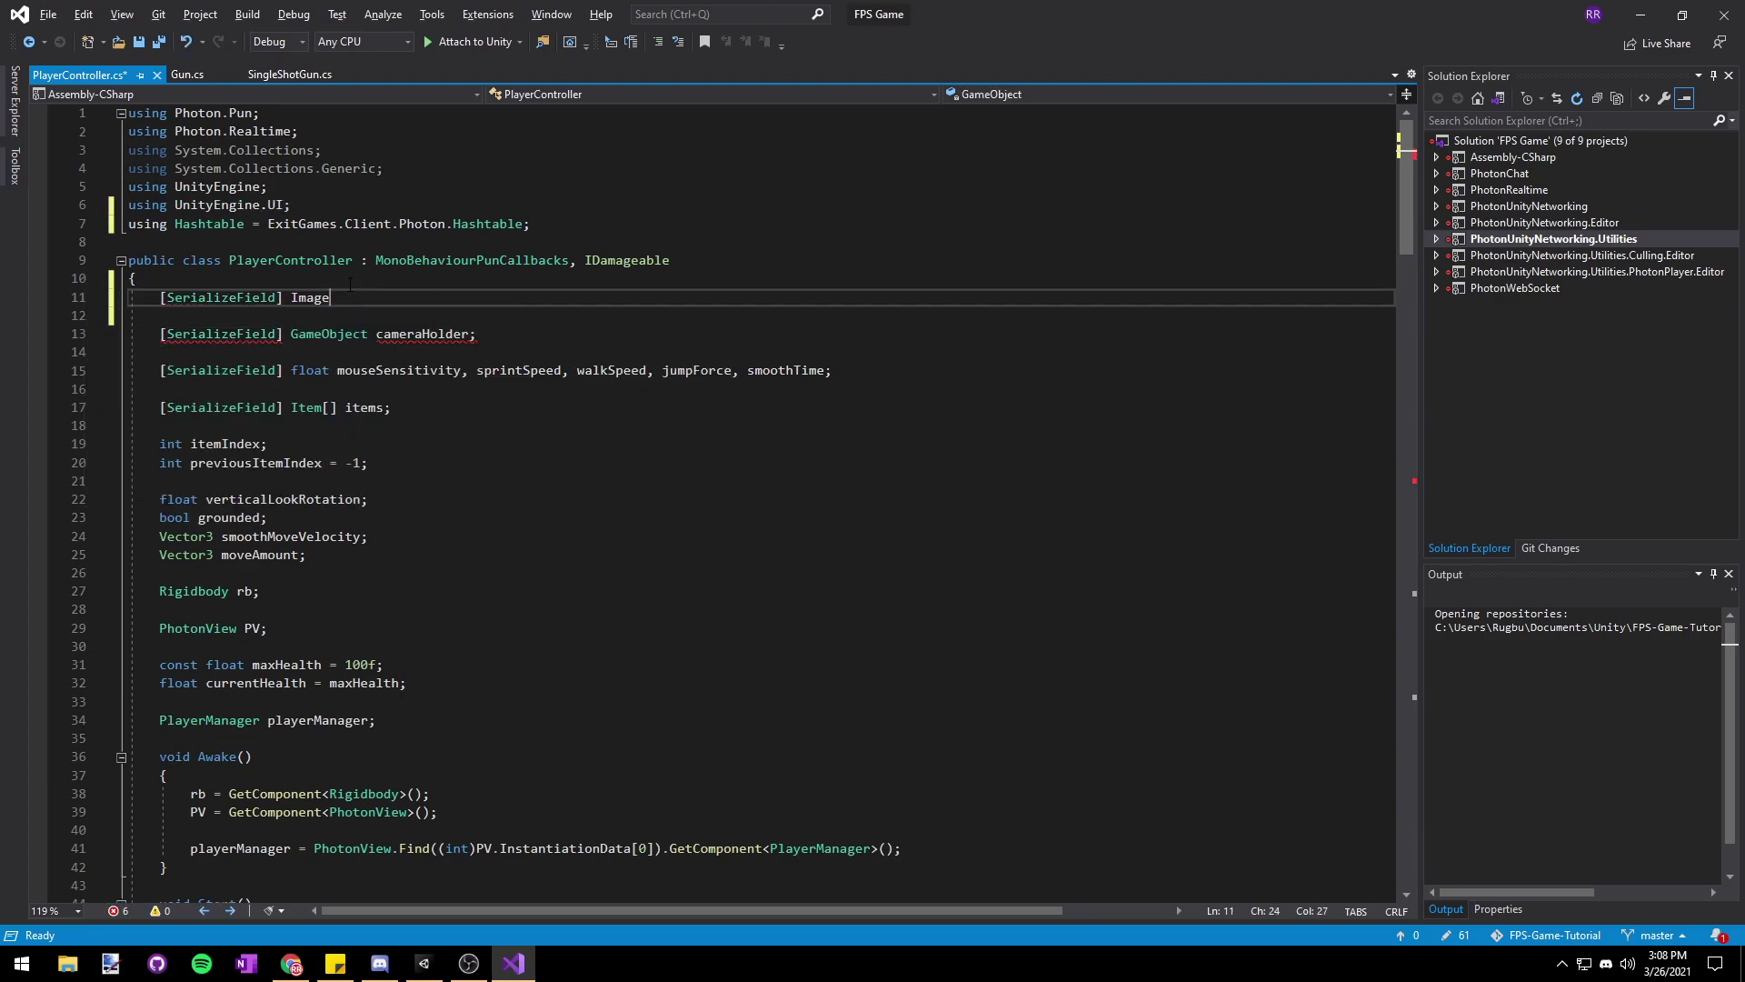
{"action": "type", "text": "he"}
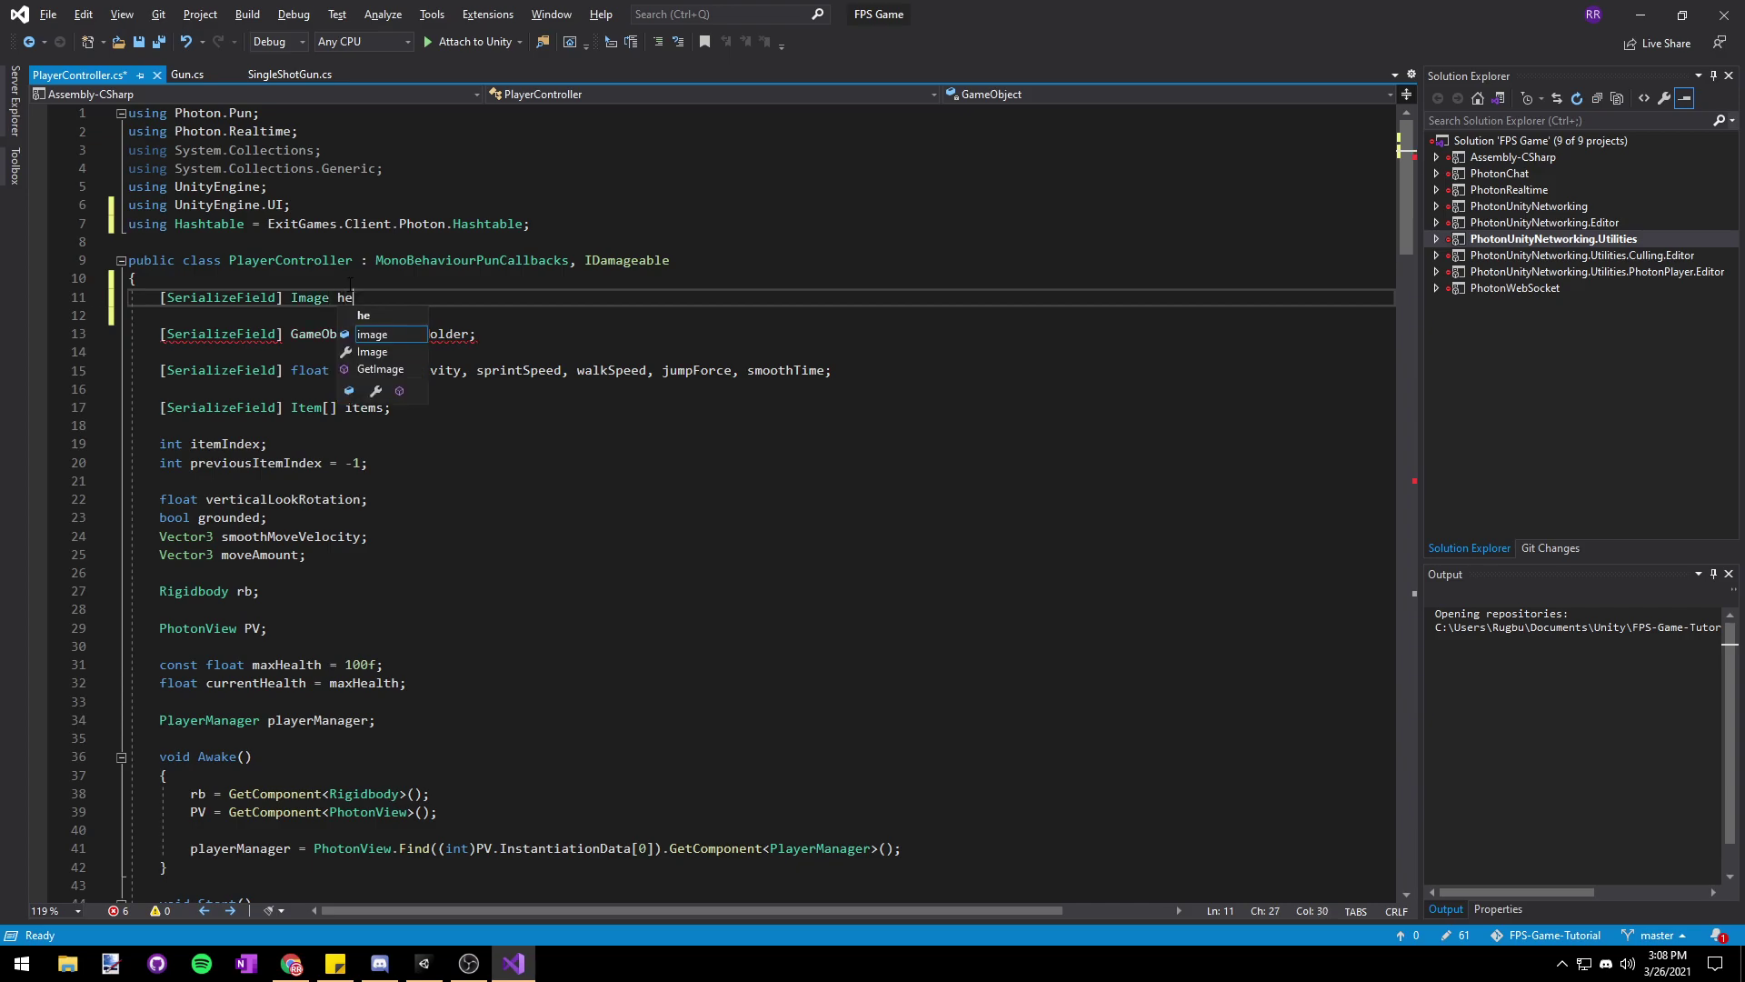
{"action": "type", "text": "althbarImage;"}
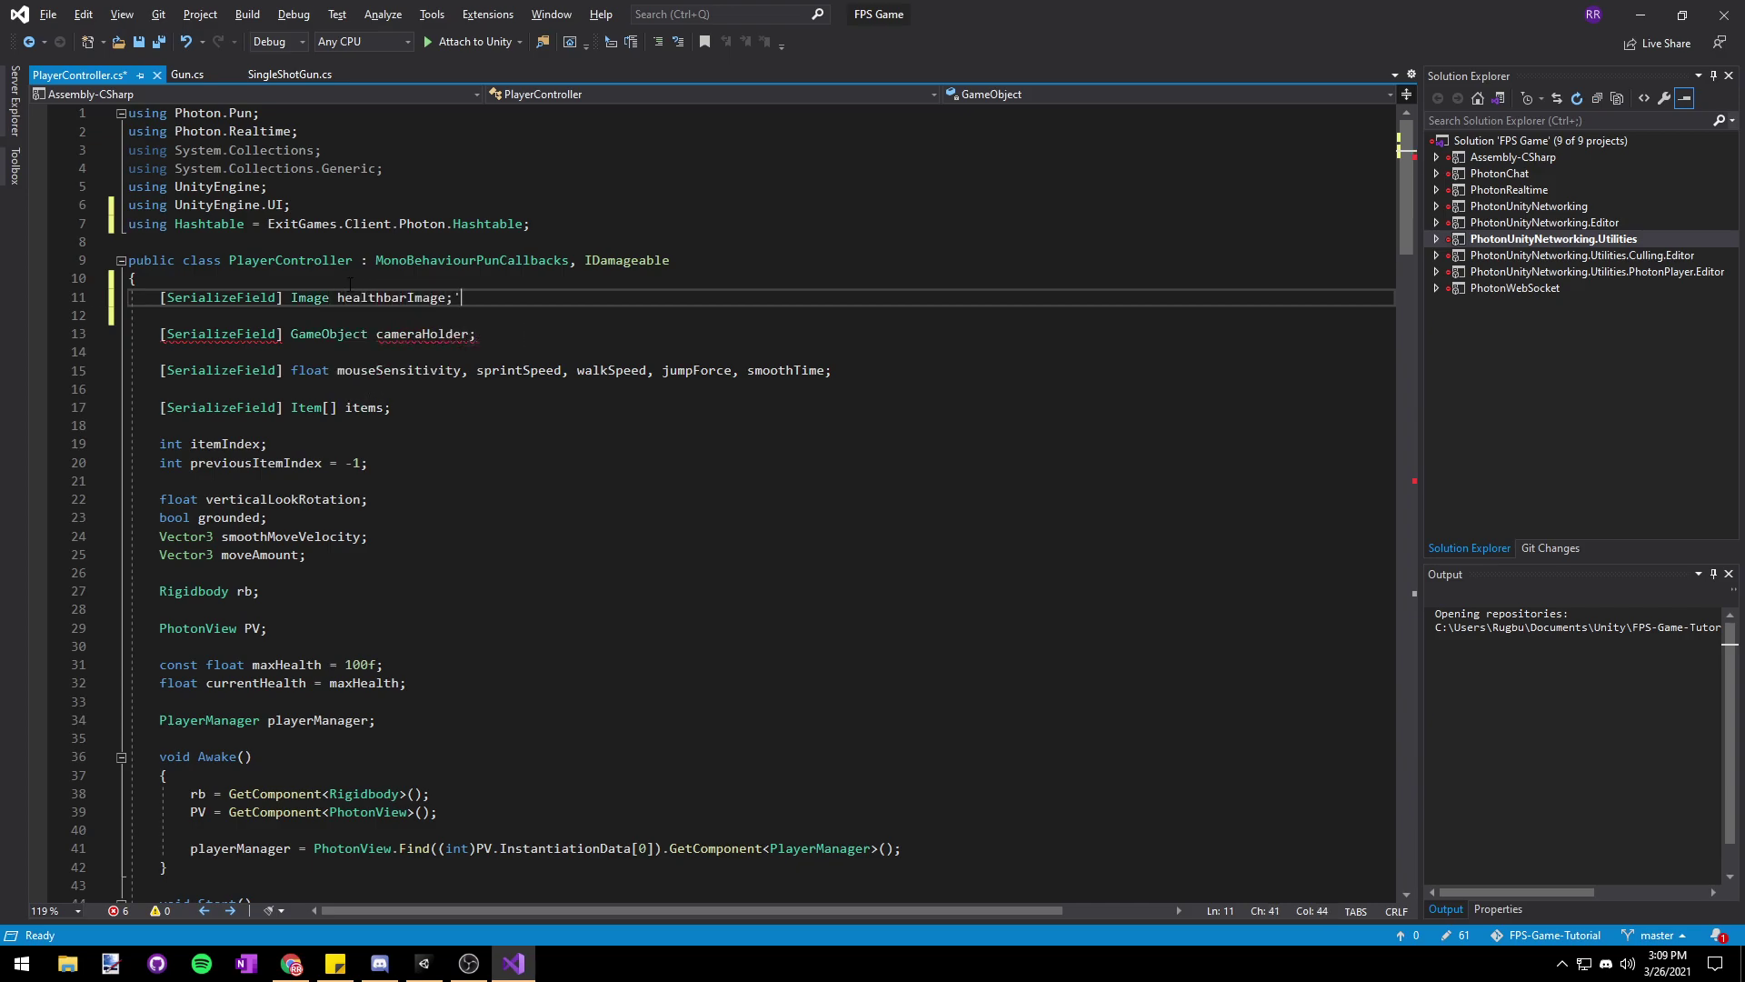
{"action": "key", "text": "ctrl+s"}
- Examine the health reduction and death handling in the RPC_TakeDamage method
{"action": "double_click", "coordinate": [391, 297]}
{"action": "left_click_drag", "start_coordinate": [1403, 203], "coordinate": [1416, 718]}
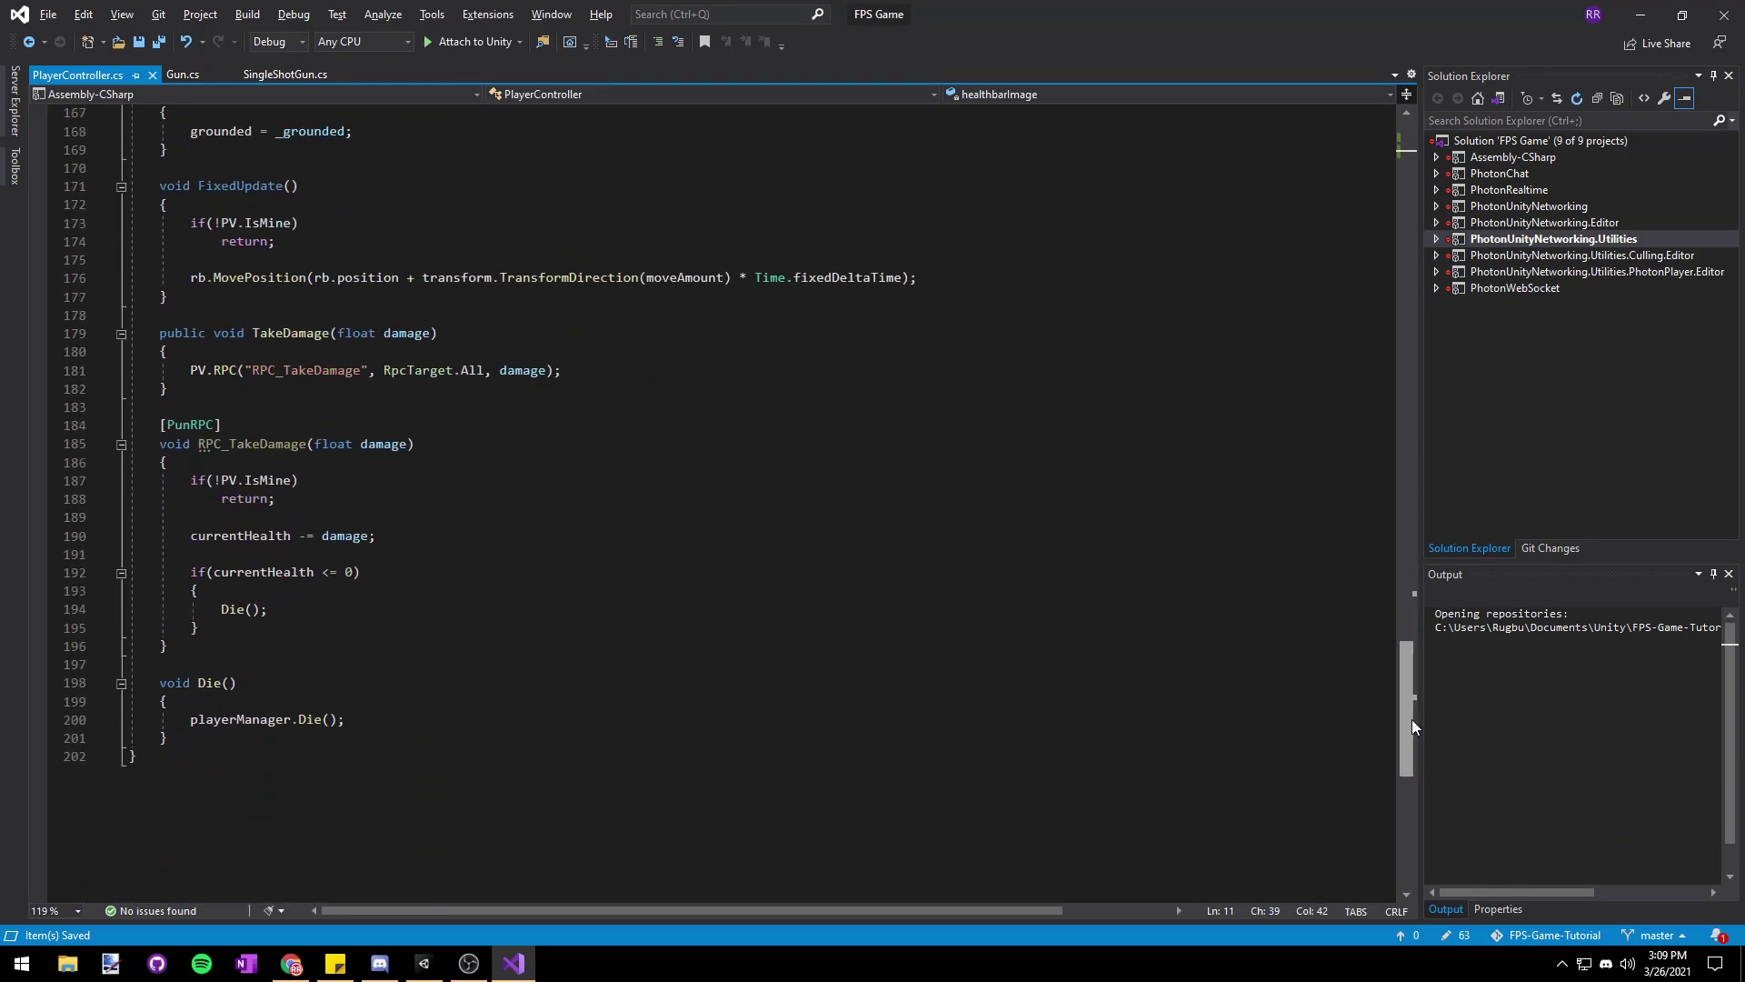
{"action": "left_click", "coordinate": [632, 524]}
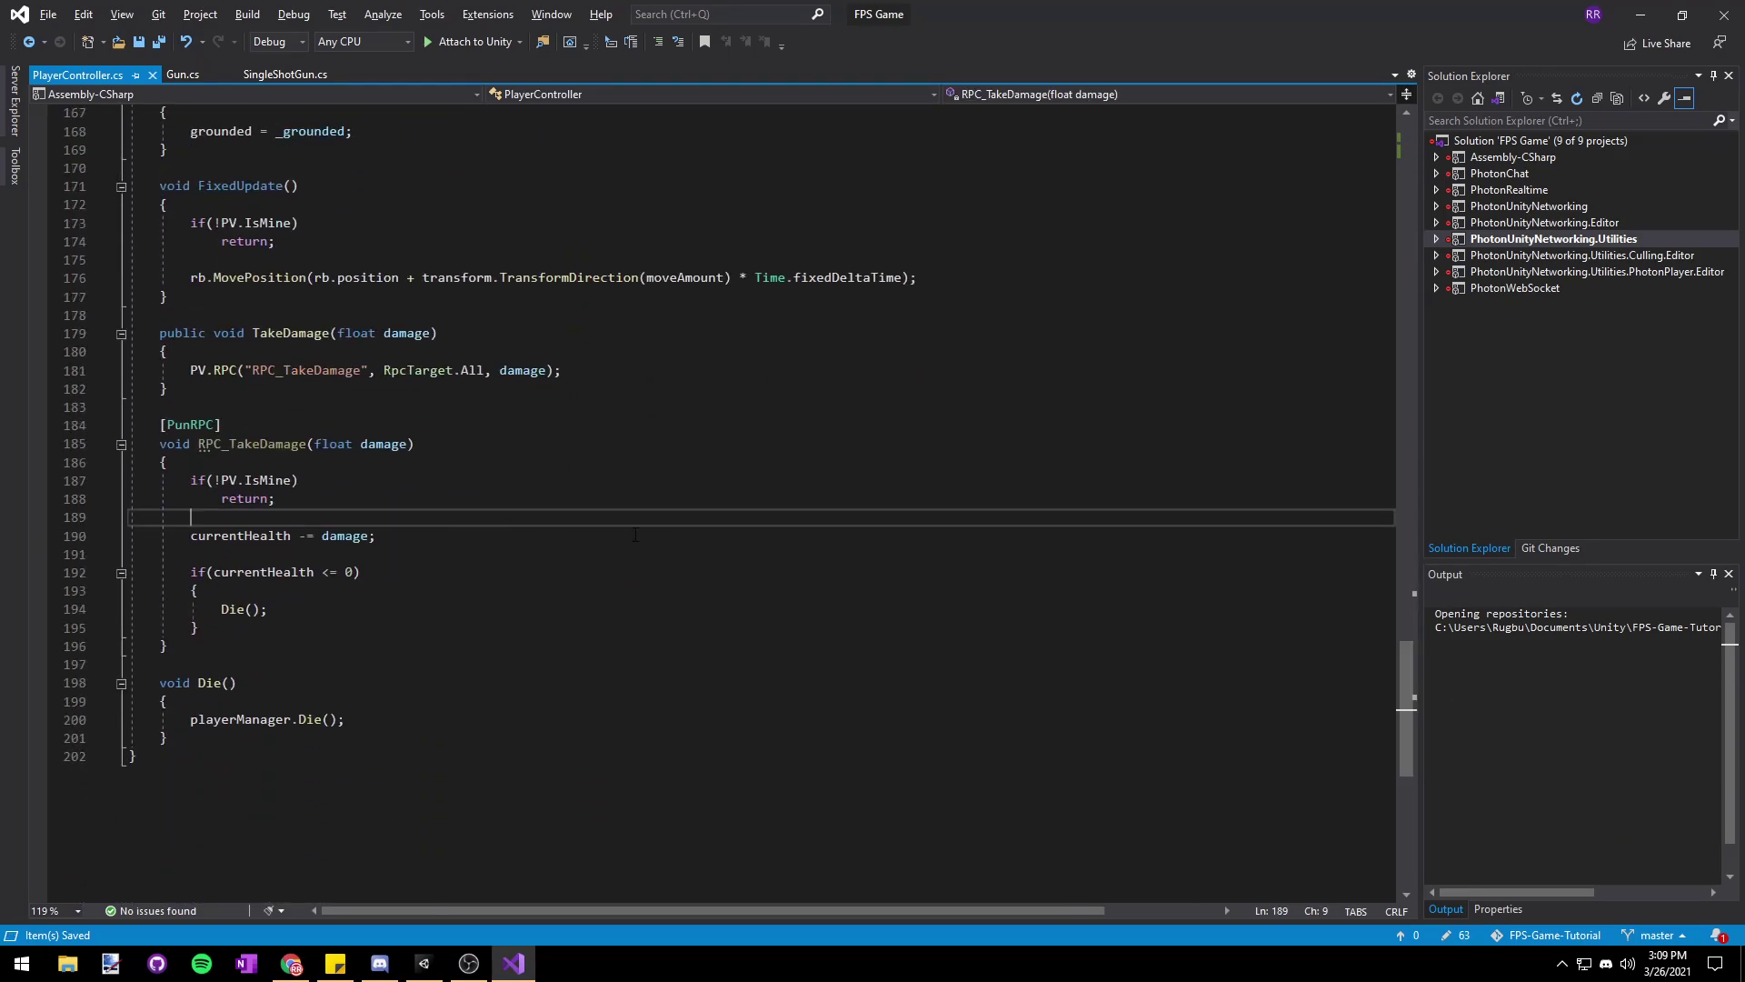
{"action": "left_click", "coordinate": [446, 533]}
{"action": "left_click", "coordinate": [452, 518]}
{"action": "left_click", "coordinate": [459, 536]}
{"action": "left_click", "coordinate": [469, 571]}
{"action": "left_click", "coordinate": [428, 612]}
{"action": "left_click", "coordinate": [410, 646]}
{"action": "left_click", "coordinate": [396, 631]}
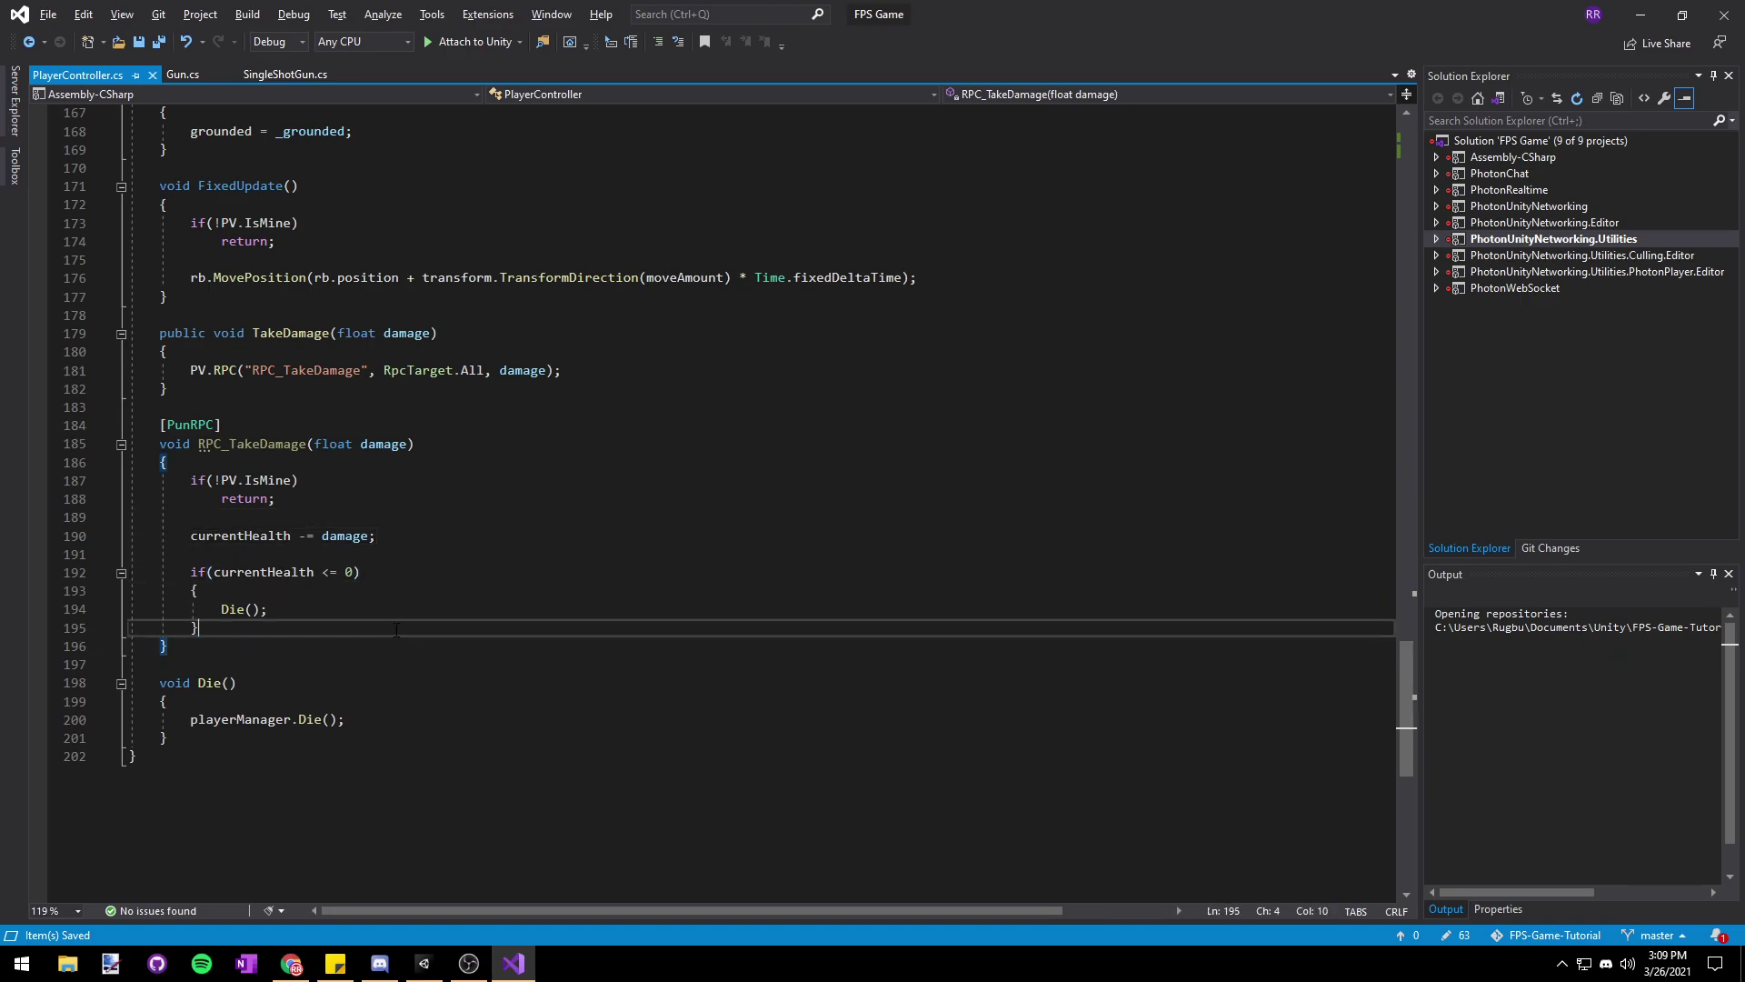
- In RPC_TakeDamage, after the damage subtraction, add a line setting healthbarImage.fillAmount to currentHealth / maxHealth
{"action": "left_click", "coordinate": [379, 548]}
{"action": "key", "text": "Return"}
{"action": "key", "text": "Return"}
{"action": "key", "text": "Up"}
{"action": "type", "text": "healthbarImage.fillAmount = currentHealth/"}
{"action": "key", "text": "BackSpace"}
{"action": "type", "text": "maxHealth;"}
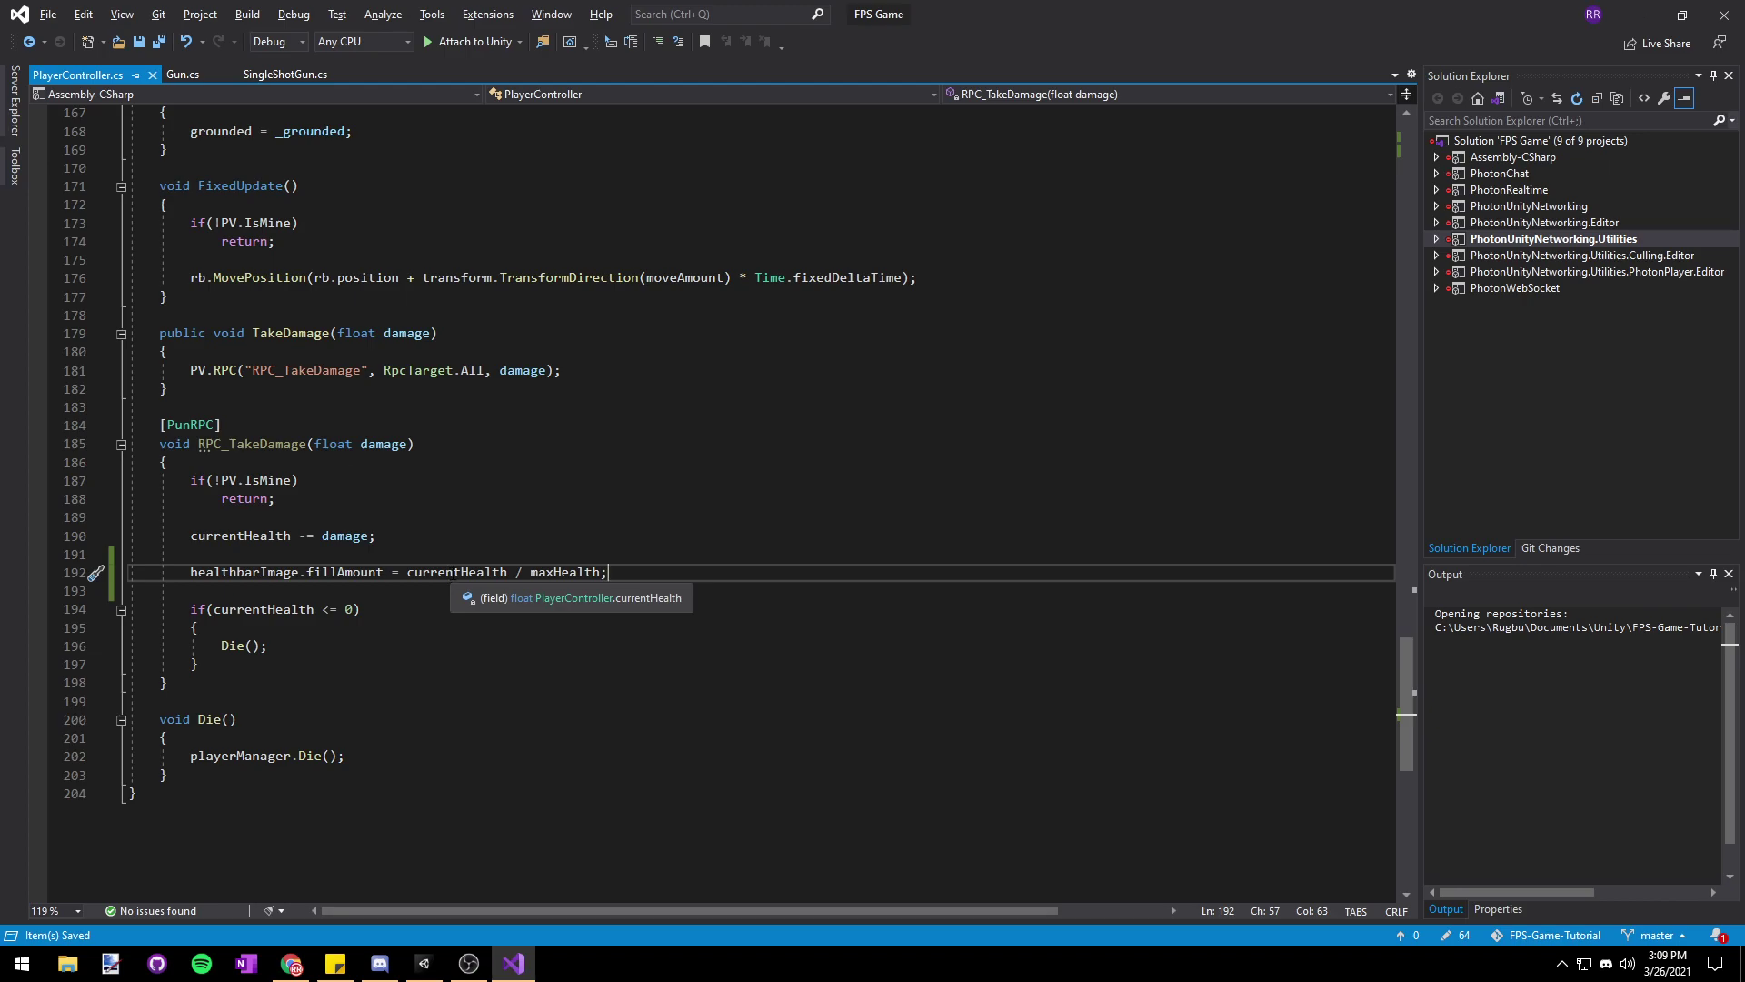
{"action": "left_click_drag", "start_coordinate": [409, 572], "coordinate": [602, 572]}
{"action": "left_click", "coordinate": [617, 572]}
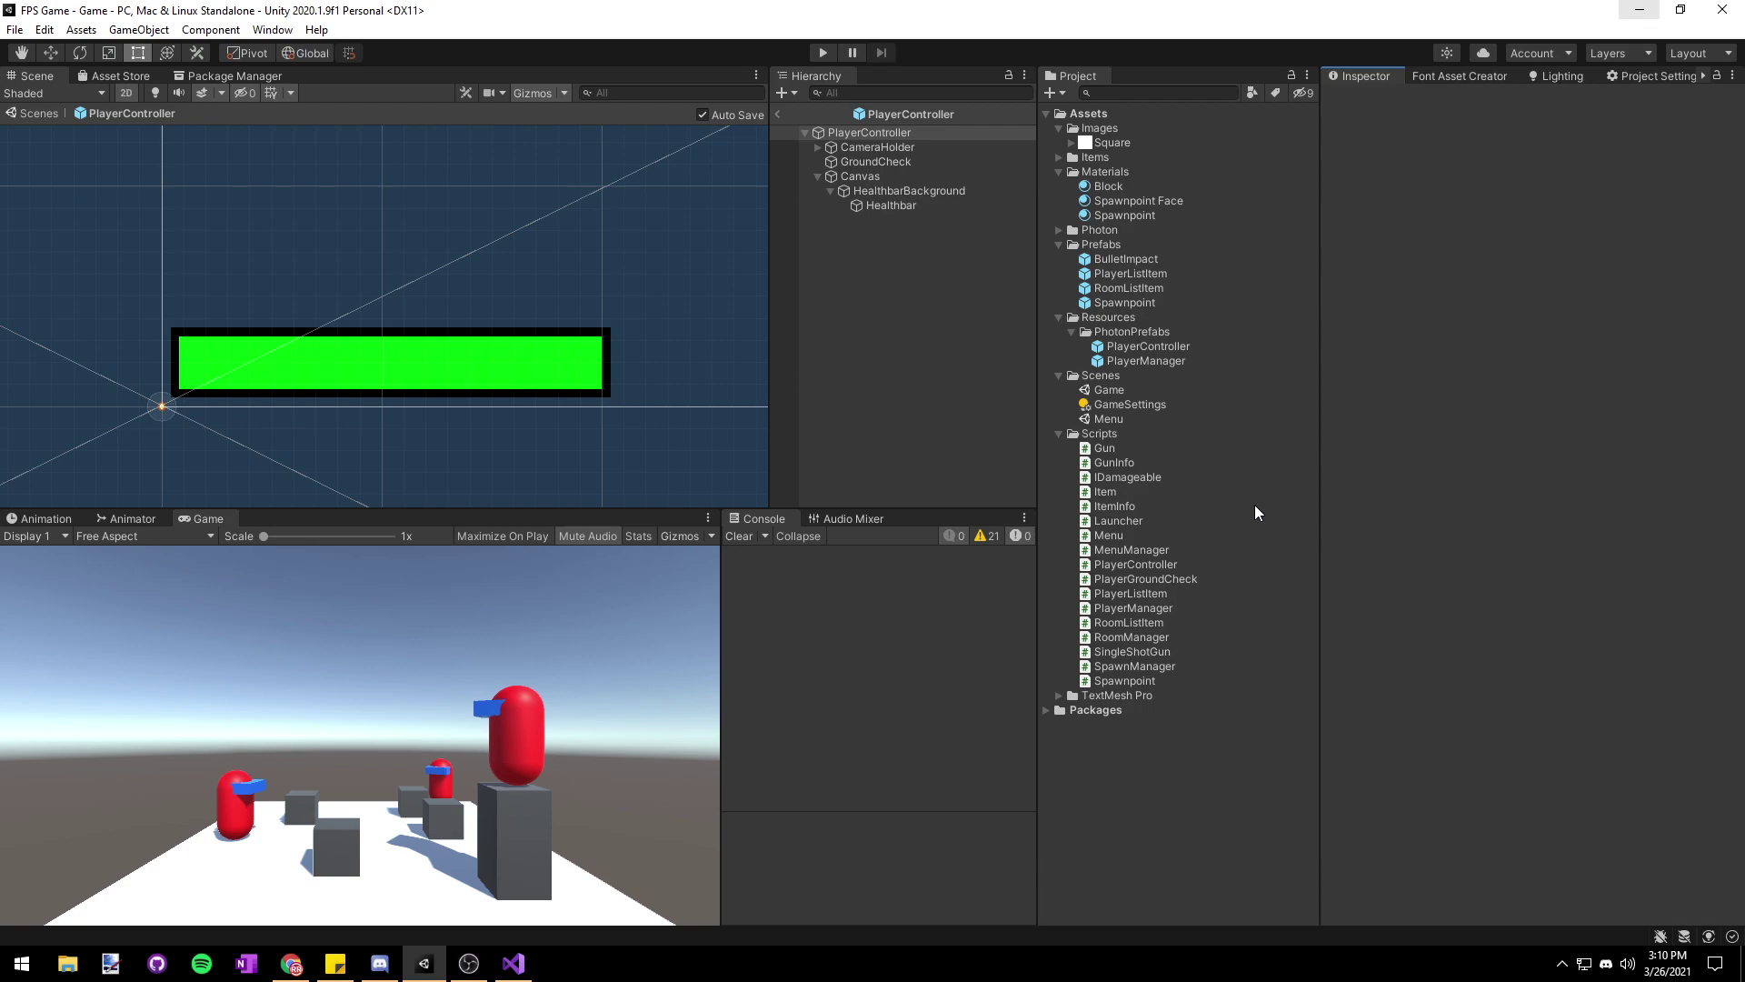
- Back in Unity, assign the Healthbar object to the Player Controller script's Healthbar Image field
{"action": "scroll", "coordinate": [1475, 598], "scroll_direction": "down", "scroll_amount": 4}
{"action": "left_click_drag", "start_coordinate": [907, 209], "coordinate": [1538, 630]}
- Open the build settings to build the game, and join room "e" from the Menu scene in play mode
{"action": "left_click", "coordinate": [15, 29]}
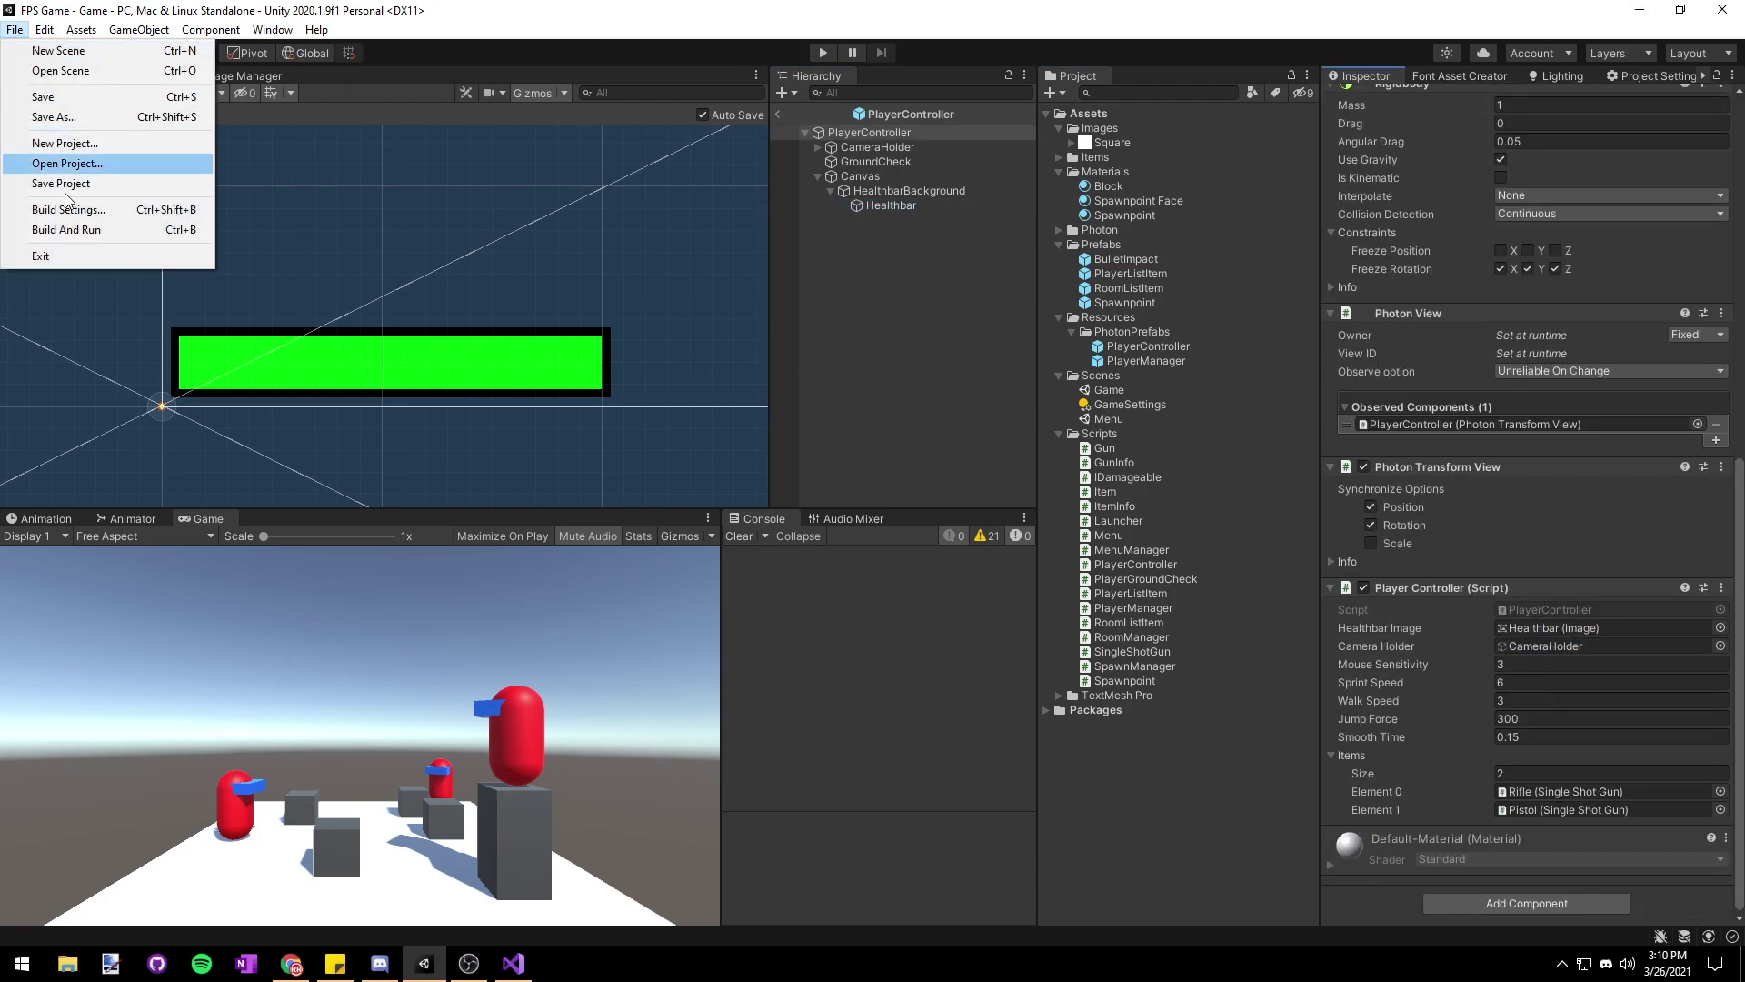
{"action": "left_click", "coordinate": [55, 210]}
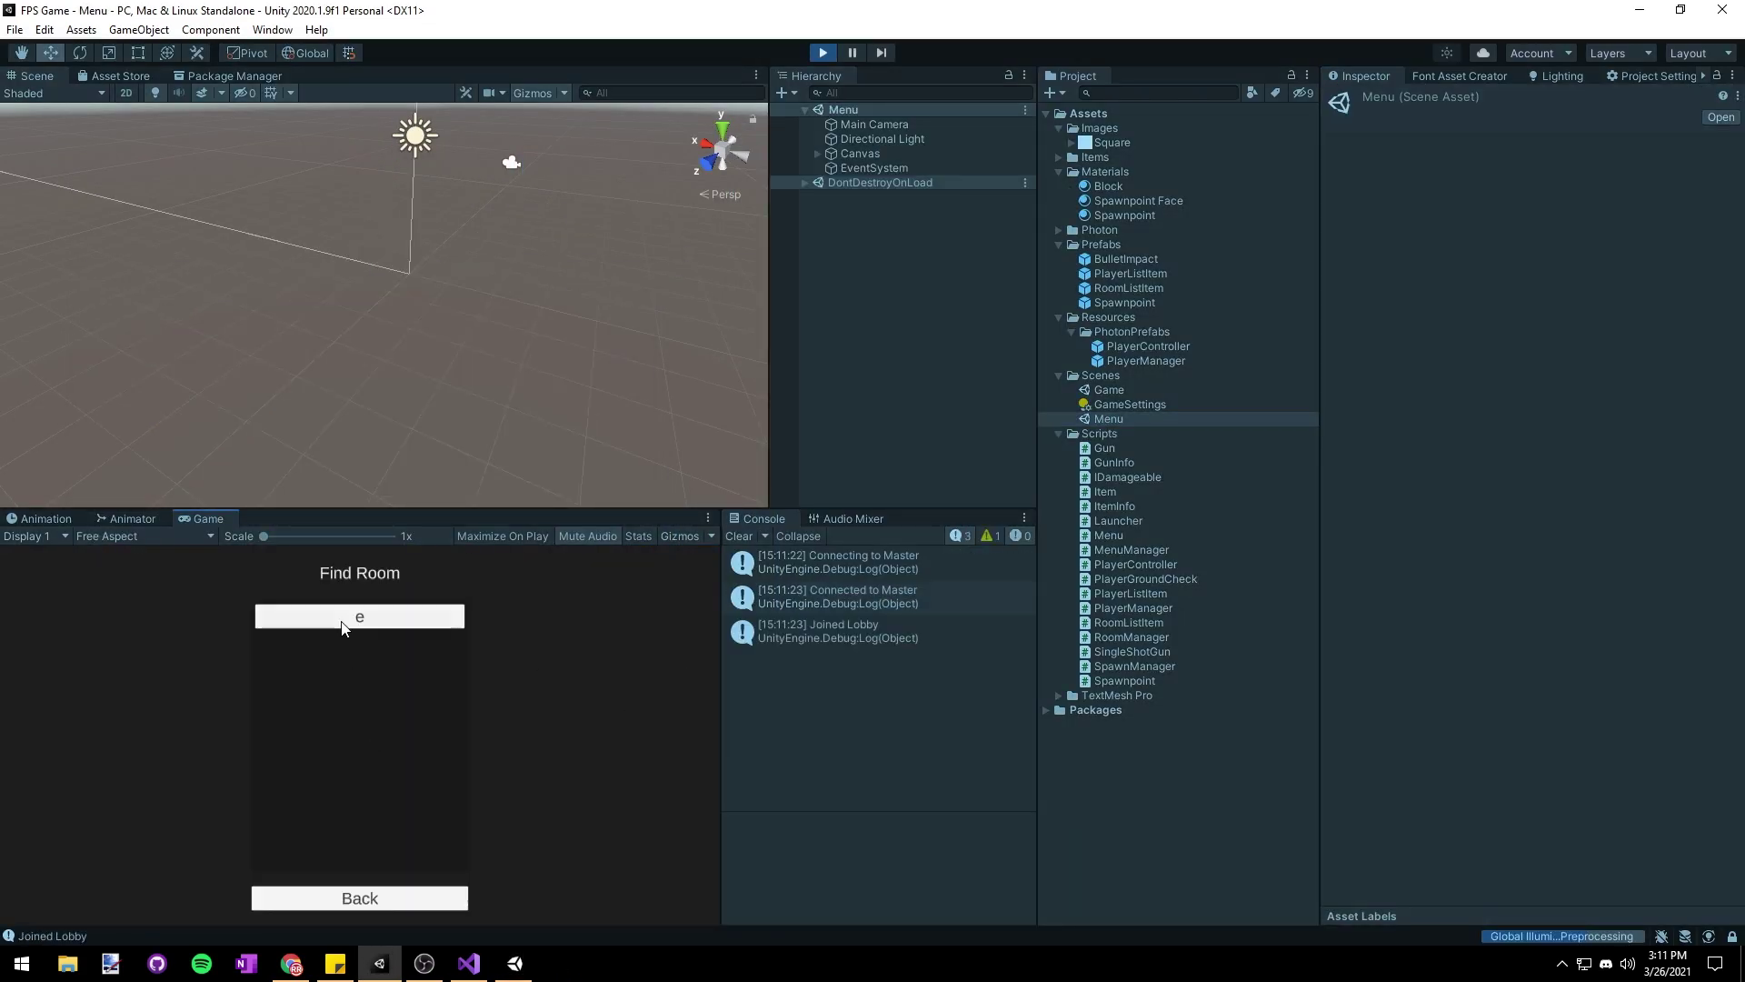
{"action": "left_click", "coordinate": [350, 618]}
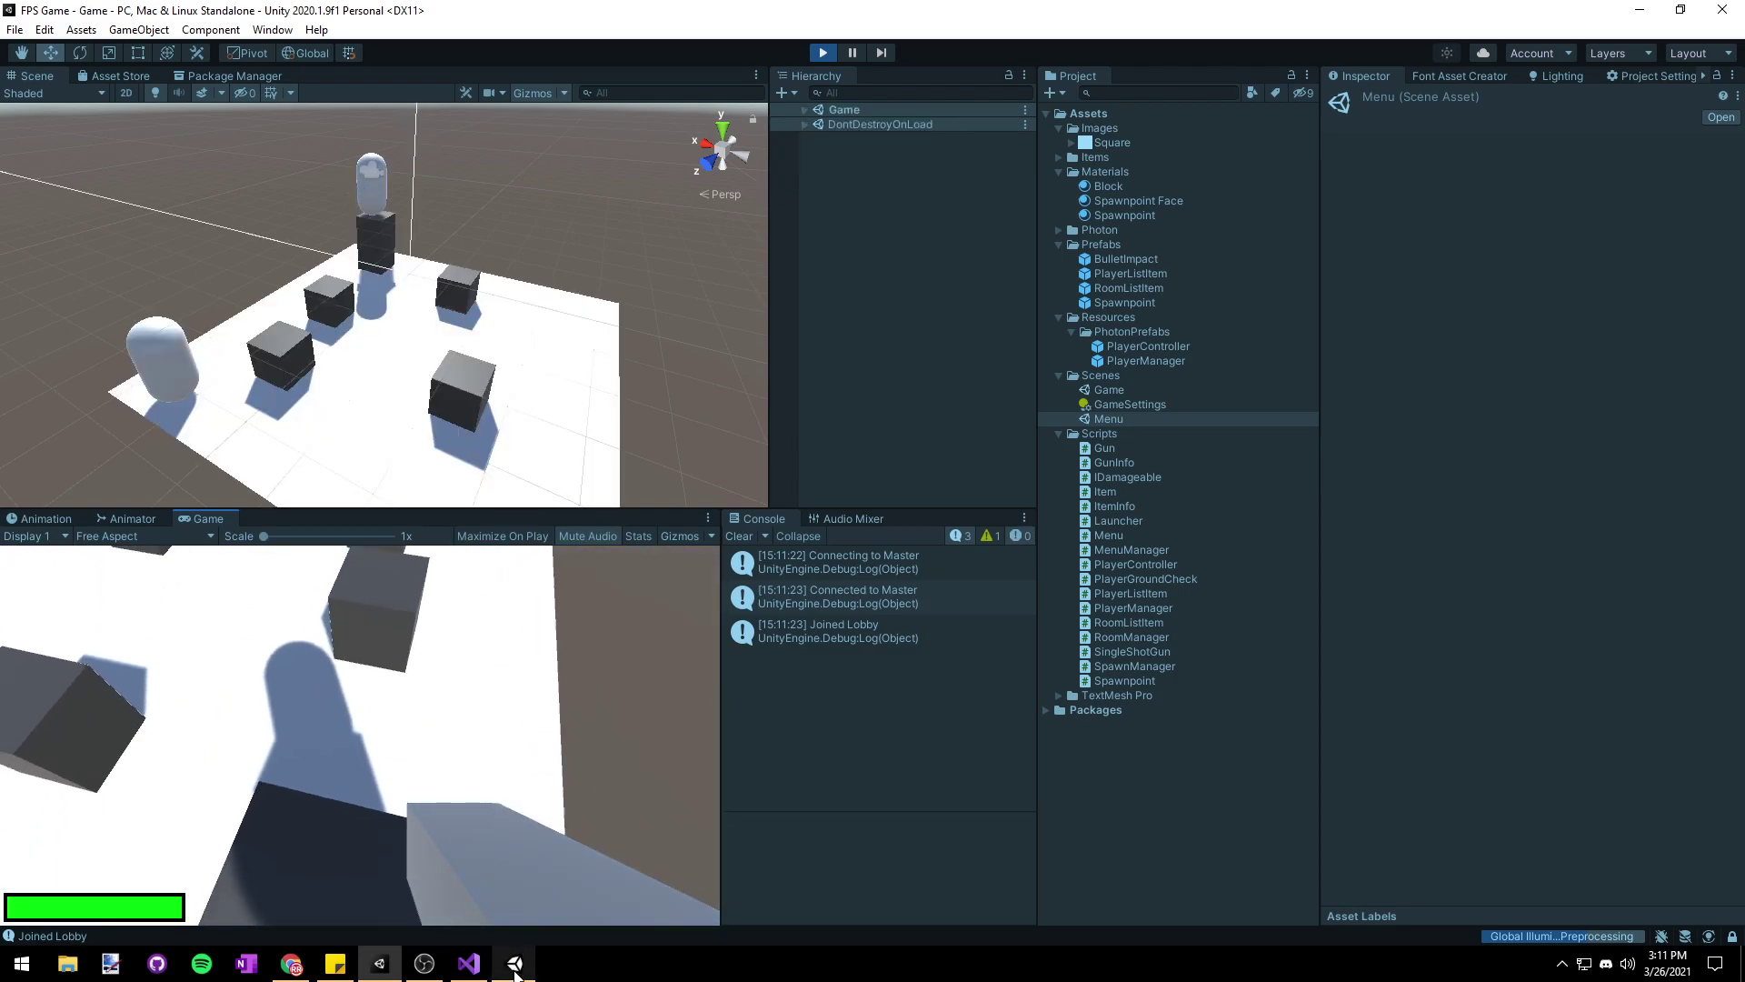
- Switch to the standalone FPS Game build, move the player and fire a few shots to test the health bars
{"action": "left_click", "coordinate": [516, 966]}
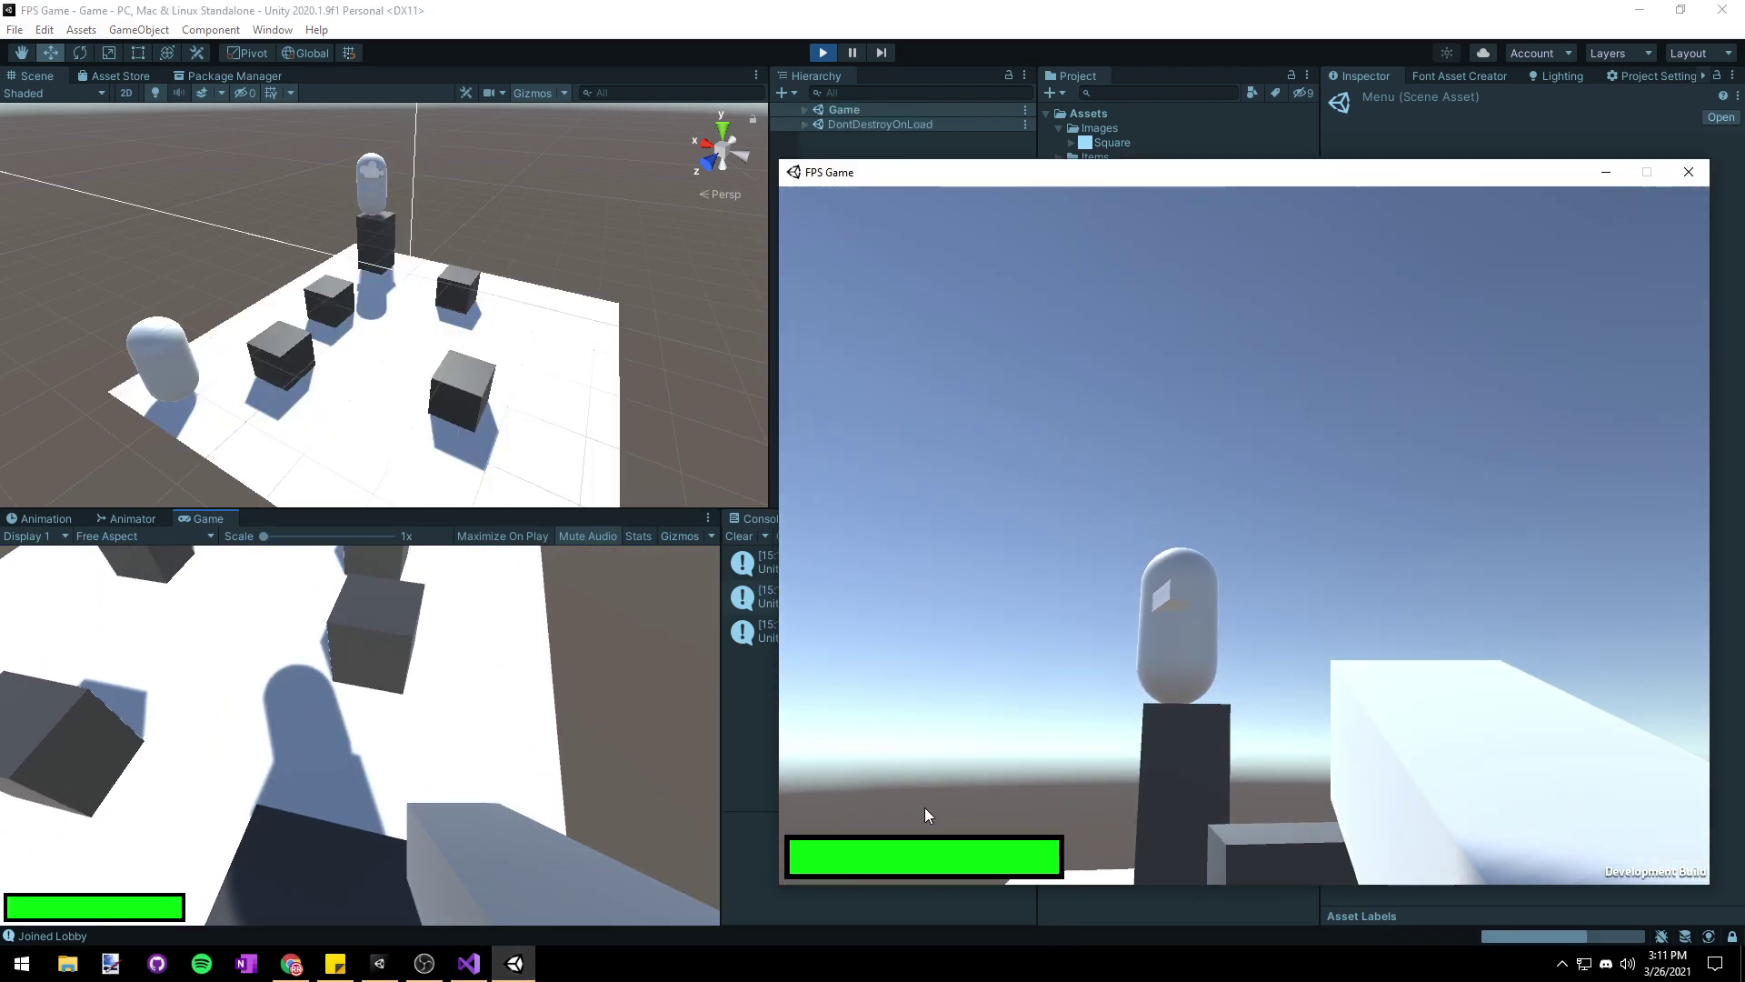
{"action": "key", "text": "w"}
{"action": "left_click", "coordinate": [907, 809]}
{"action": "left_click", "coordinate": [910, 805]}
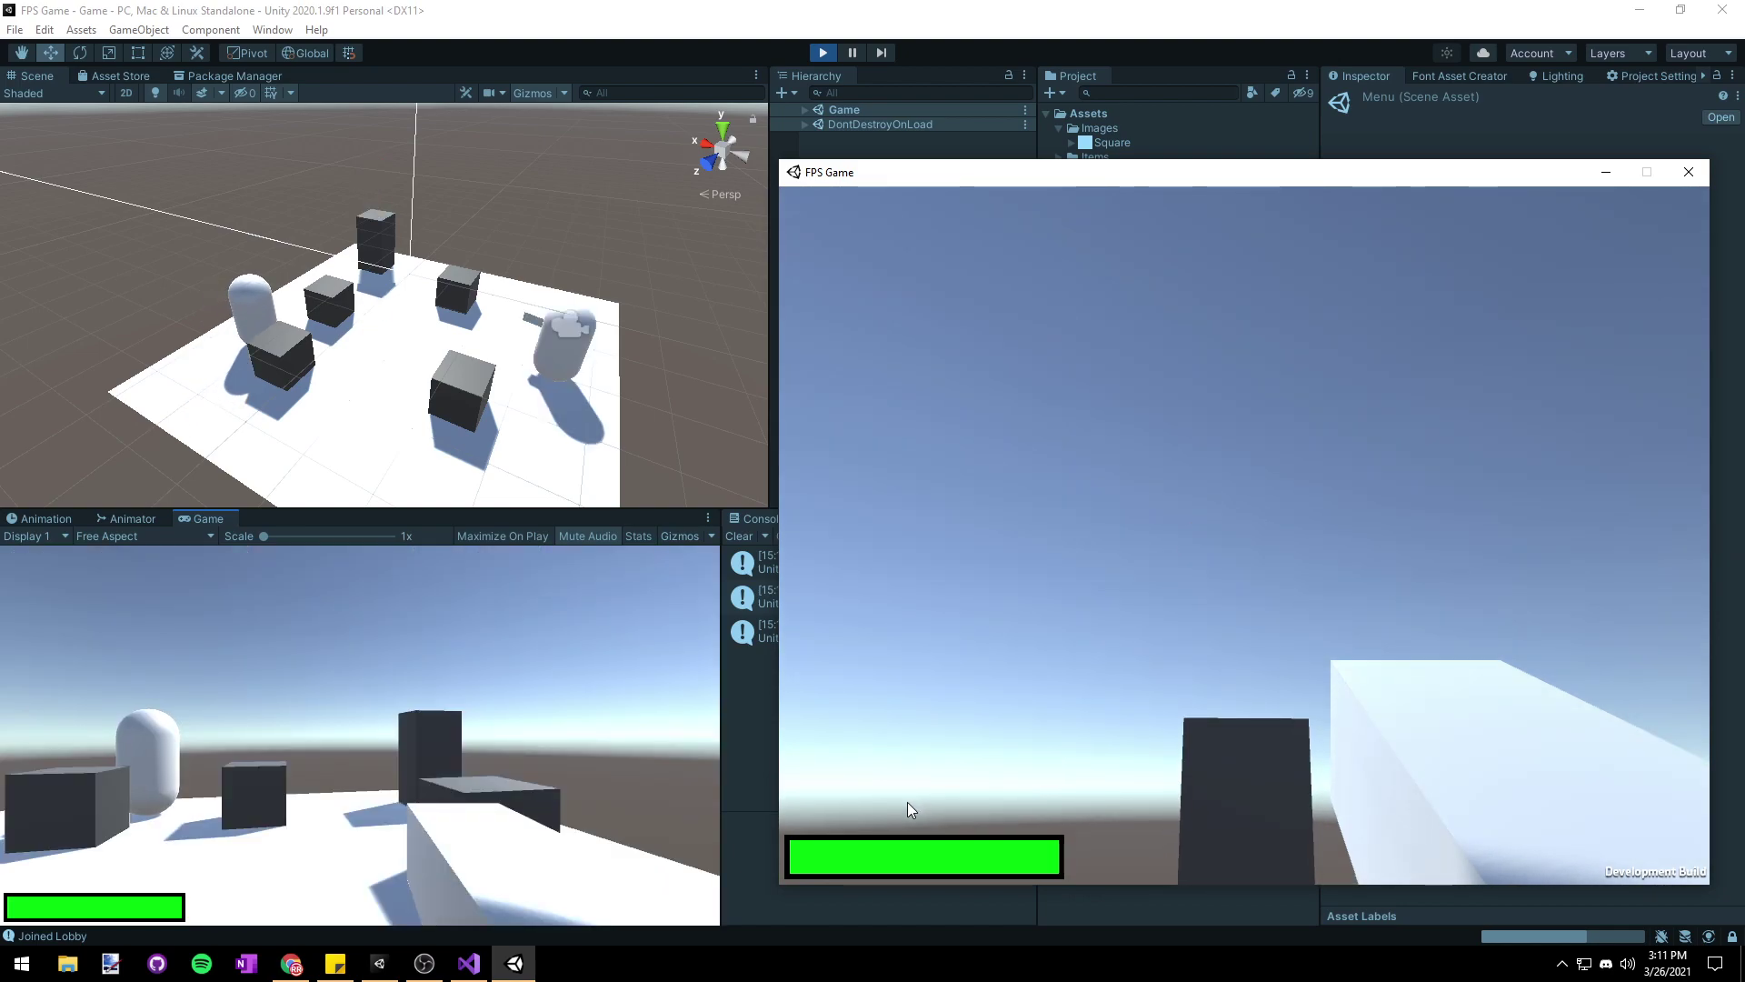
{"action": "left_click", "coordinate": [854, 709]}
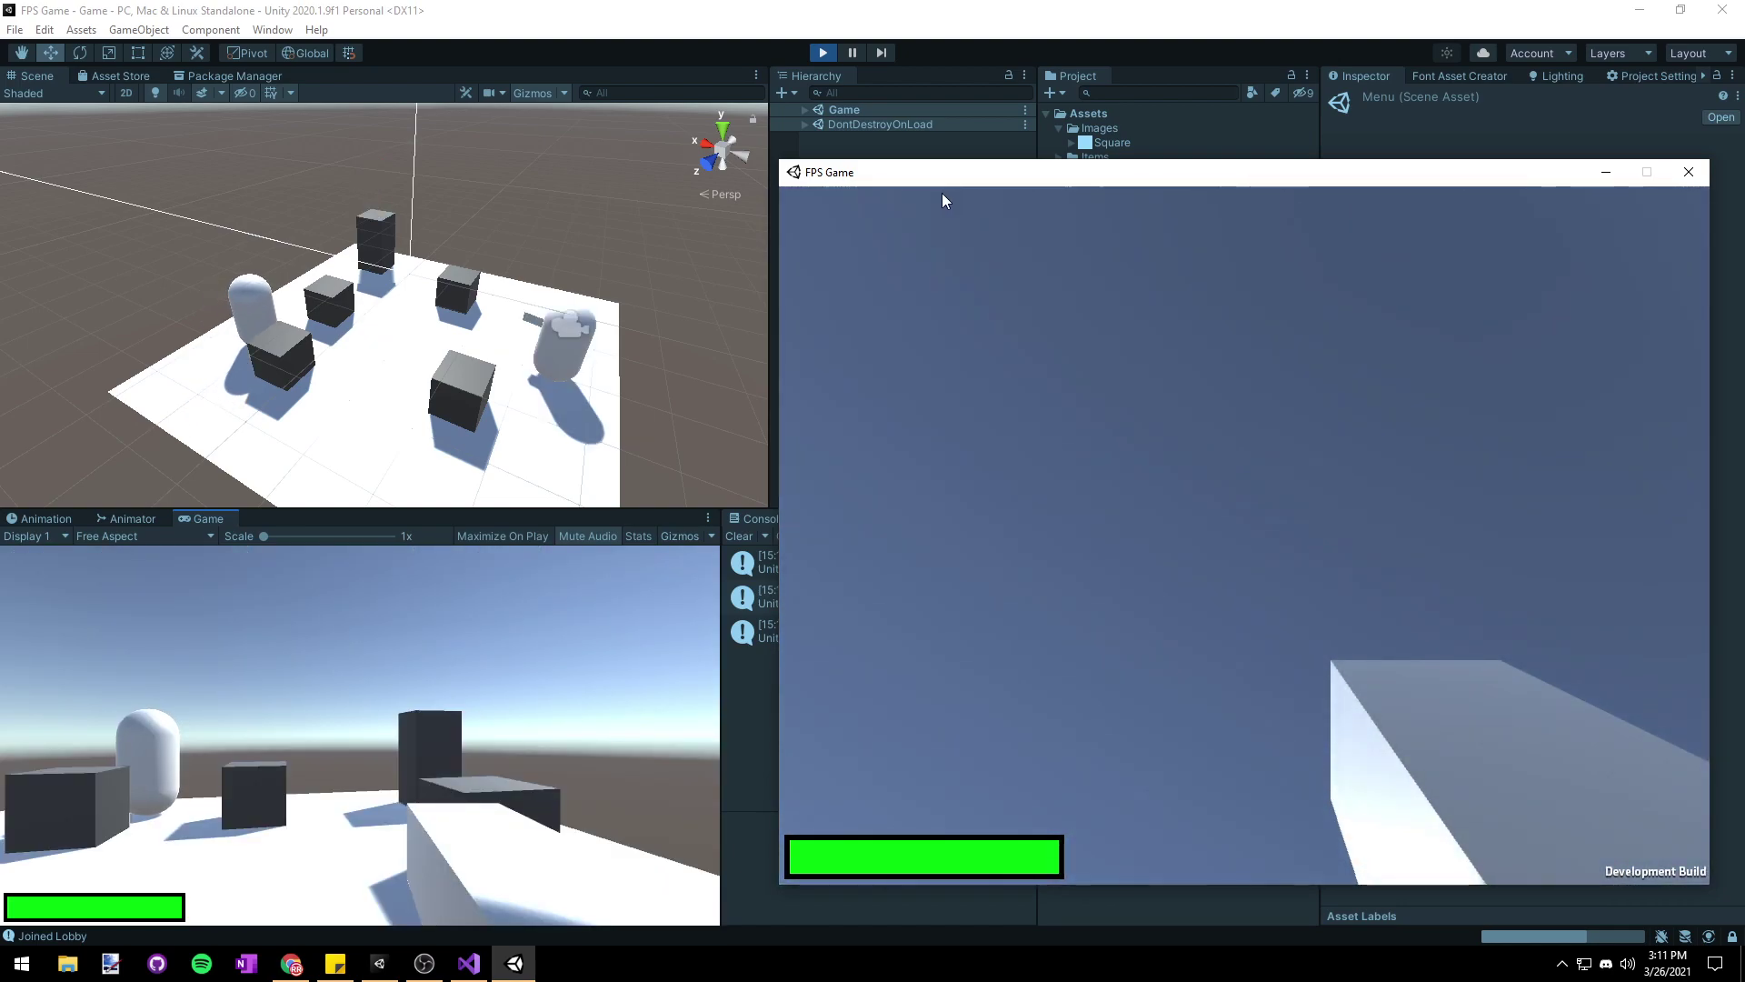
- Back in Unity, expand the second PlayerController(Clone) and frame its Canvas in the Scene view to inspect the health bar
{"action": "key", "text": "alt+Tab"}
{"action": "left_click", "coordinate": [818, 298]}
{"action": "left_click", "coordinate": [818, 298]}
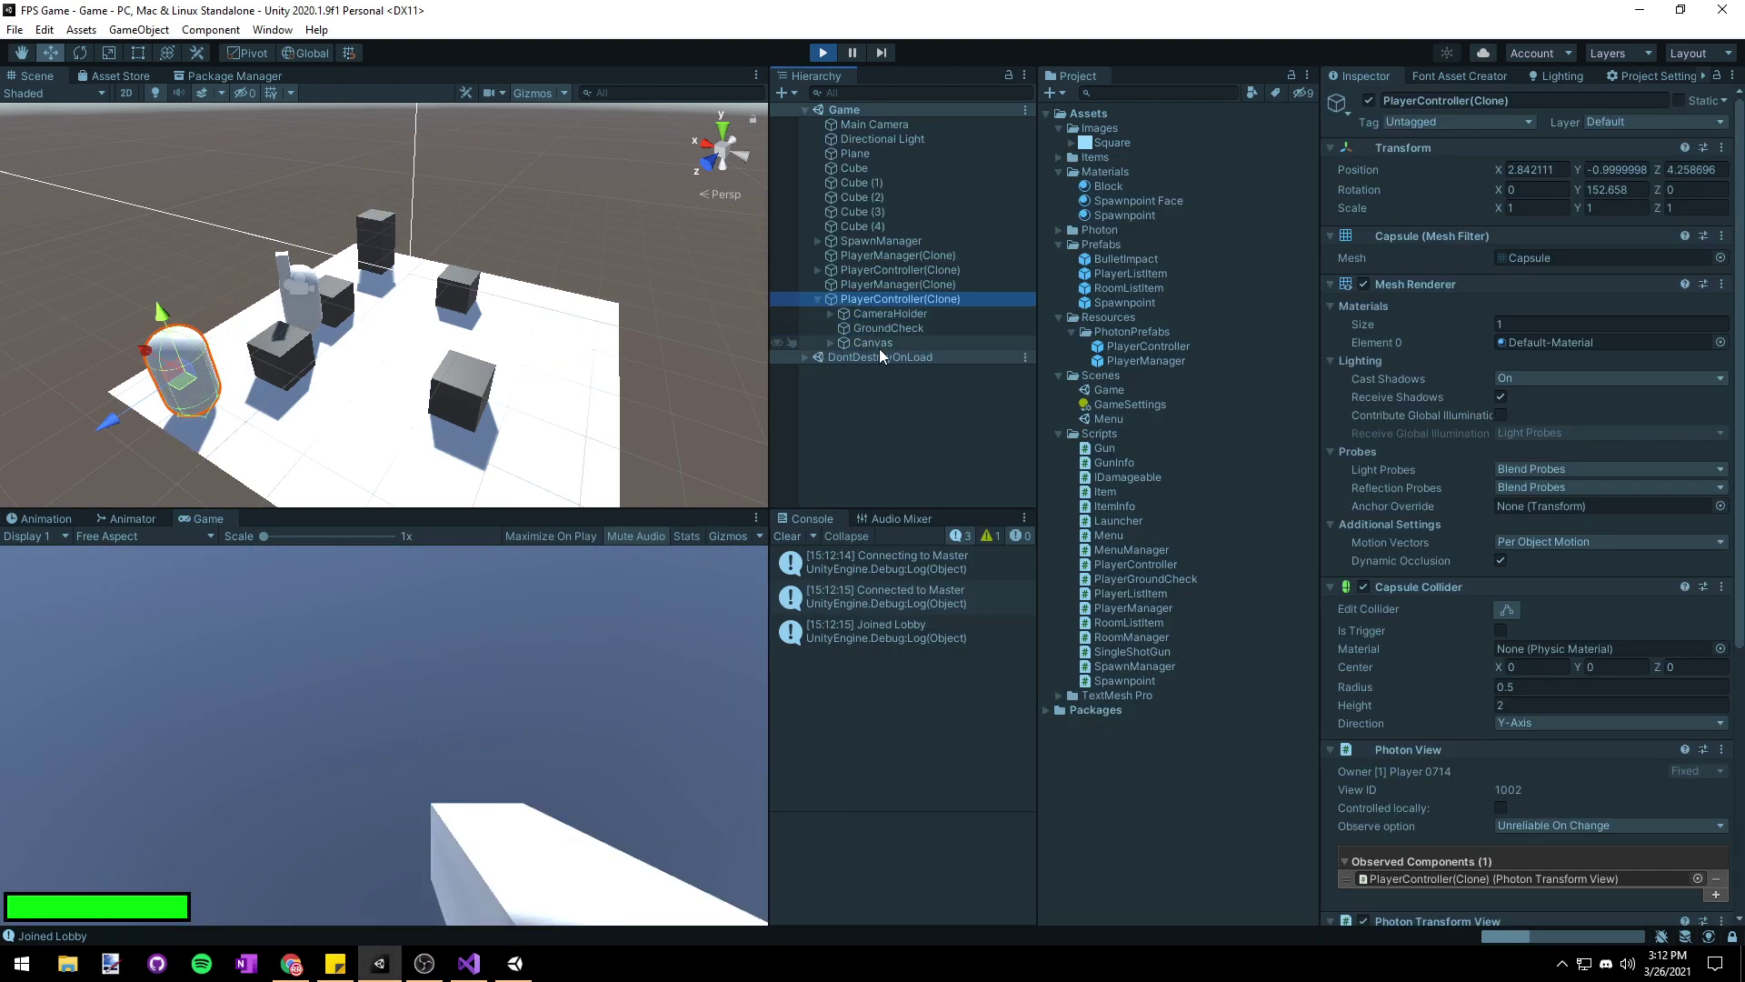
{"action": "left_click", "coordinate": [874, 343]}
{"action": "key", "text": "f"}
{"action": "key", "text": "f"}
{"action": "right_click_drag", "start_coordinate": [660, 412], "coordinate": [444, 381]}
{"action": "key", "text": "f"}
{"action": "mouse_move", "coordinate": [560, 432]}
{"action": "left_mouse_down", "text": "alt"}
{"action": "mouse_move", "coordinate": [591, 425]}
{"action": "mouse_move", "coordinate": [563, 433]}
{"action": "left_mouse_up", "text": "alt"}
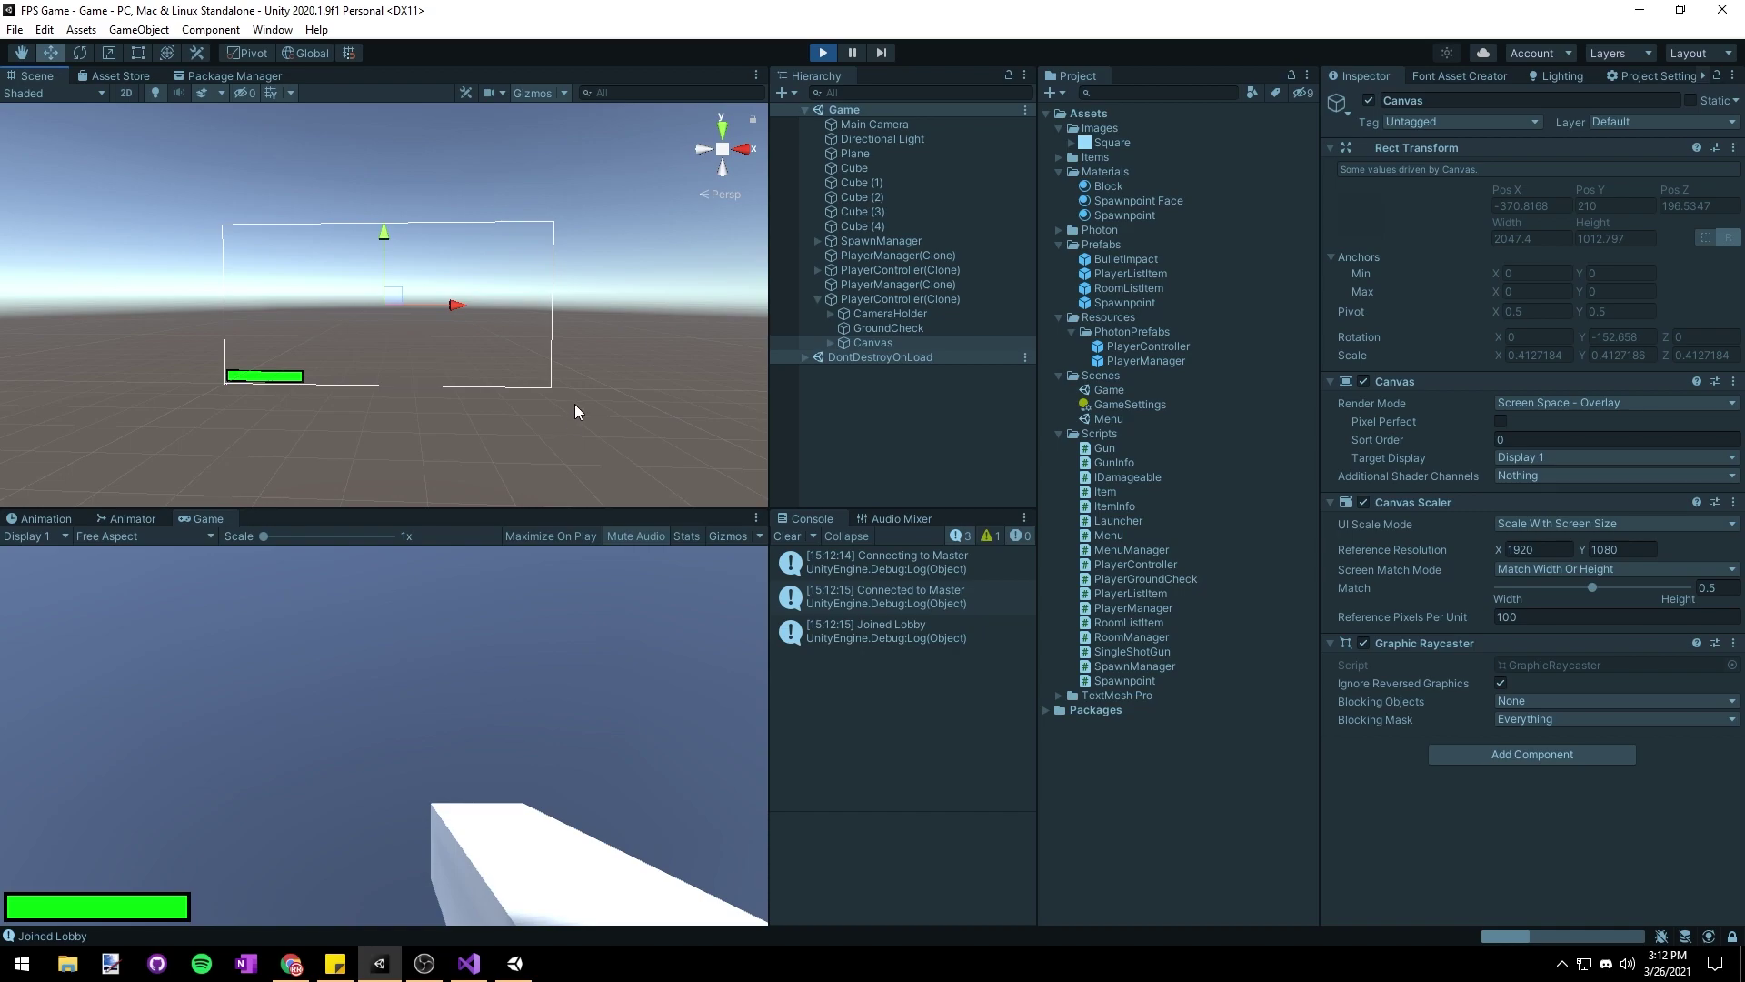
- Move the first PlayerController(Clone)'s HealthbarBackground to about X 508, Y 211, and fire in the standalone game to compare the overlapping bars
{"action": "left_click", "coordinate": [817, 269]}
{"action": "left_click", "coordinate": [872, 313]}
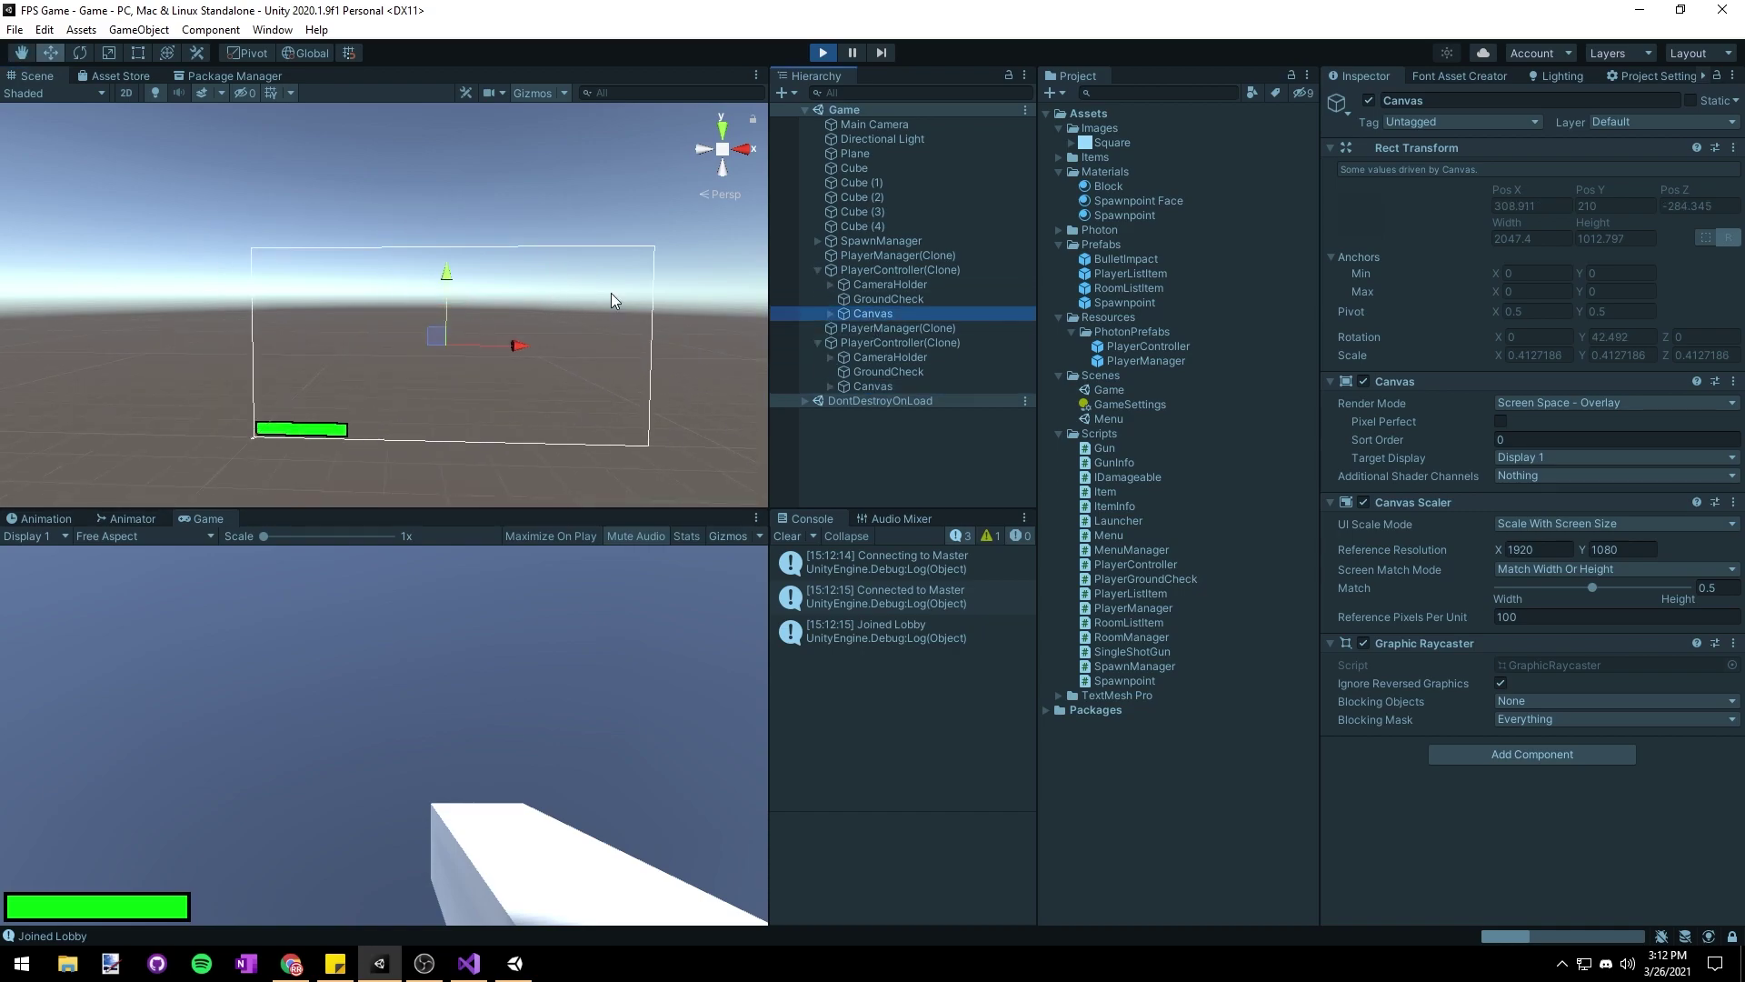
{"action": "left_click", "coordinate": [831, 314]}
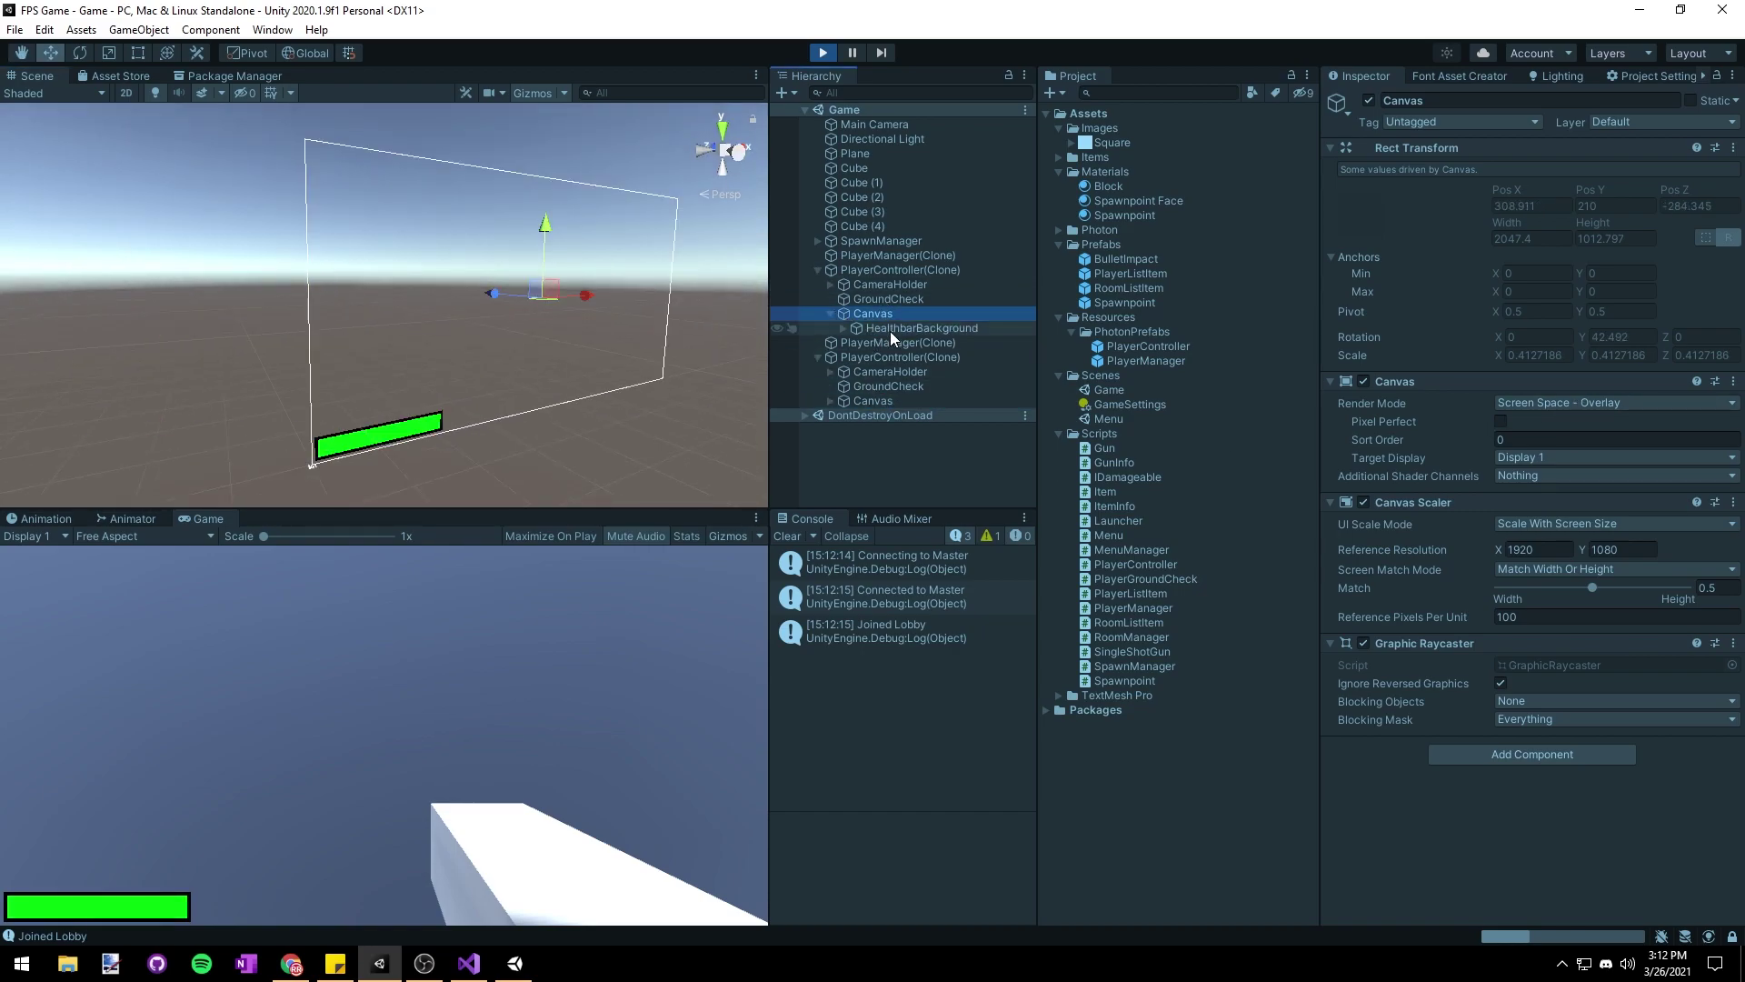
{"action": "left_click", "coordinate": [892, 329]}
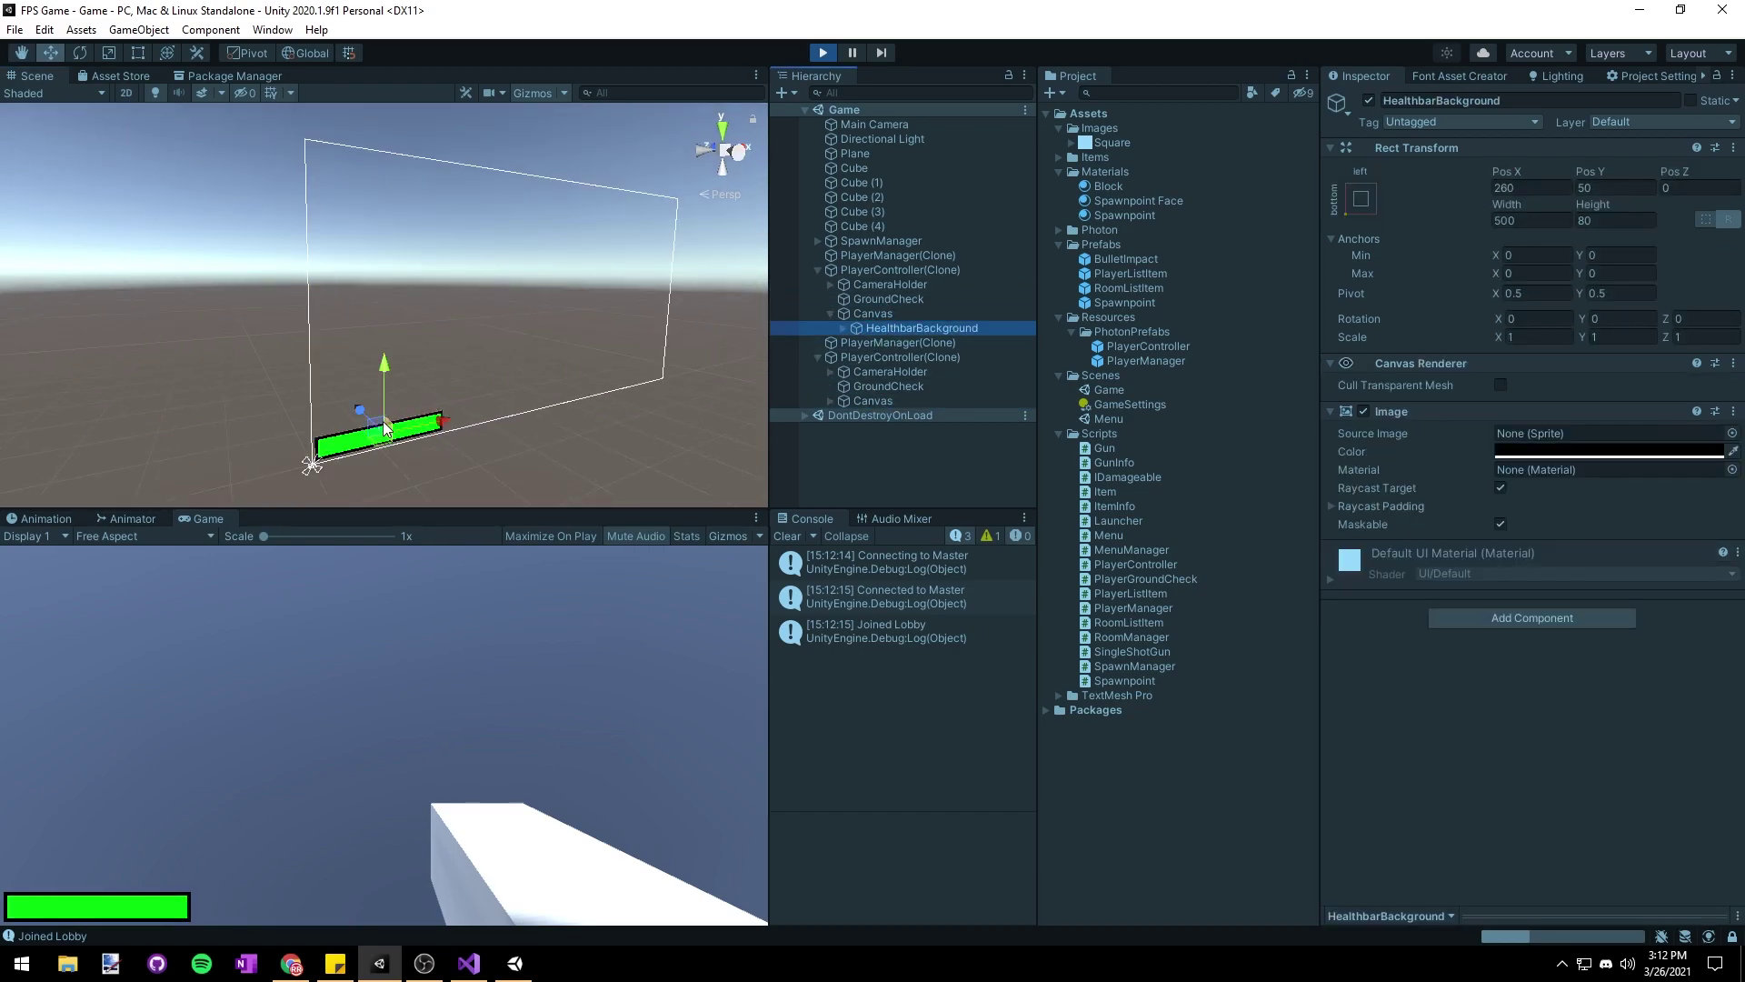
{"action": "left_click_drag", "start_coordinate": [378, 425], "coordinate": [437, 378]}
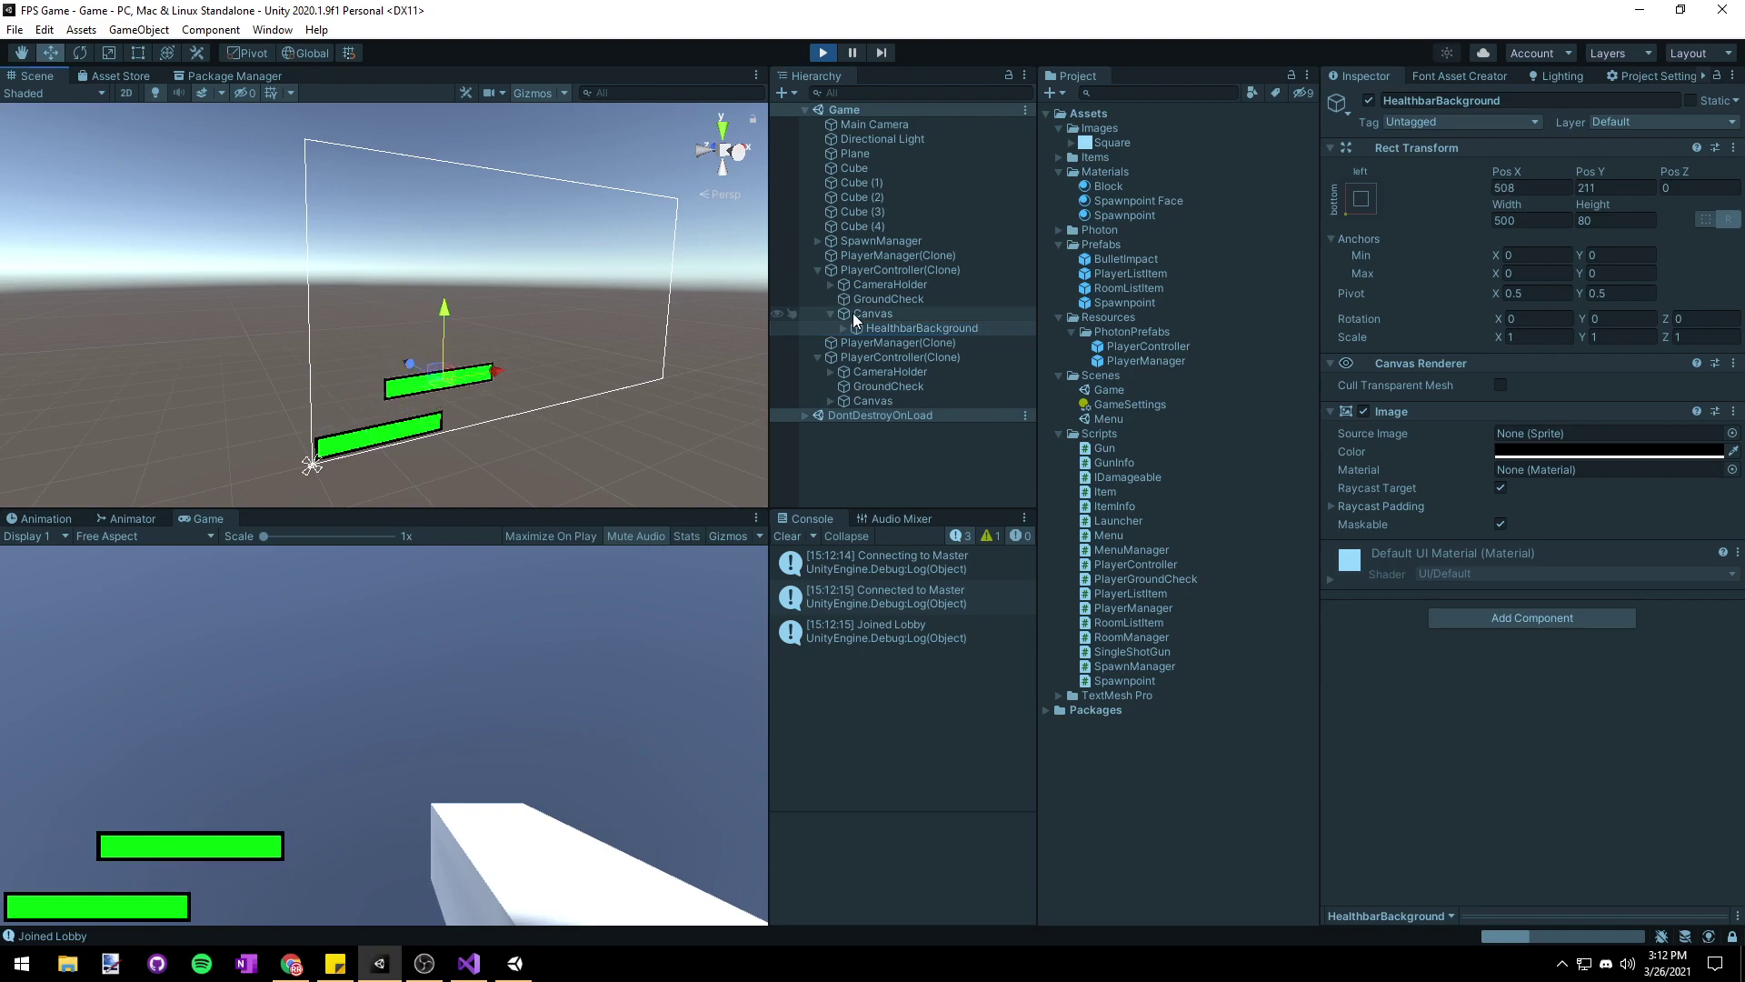
{"action": "left_click", "coordinate": [514, 962]}
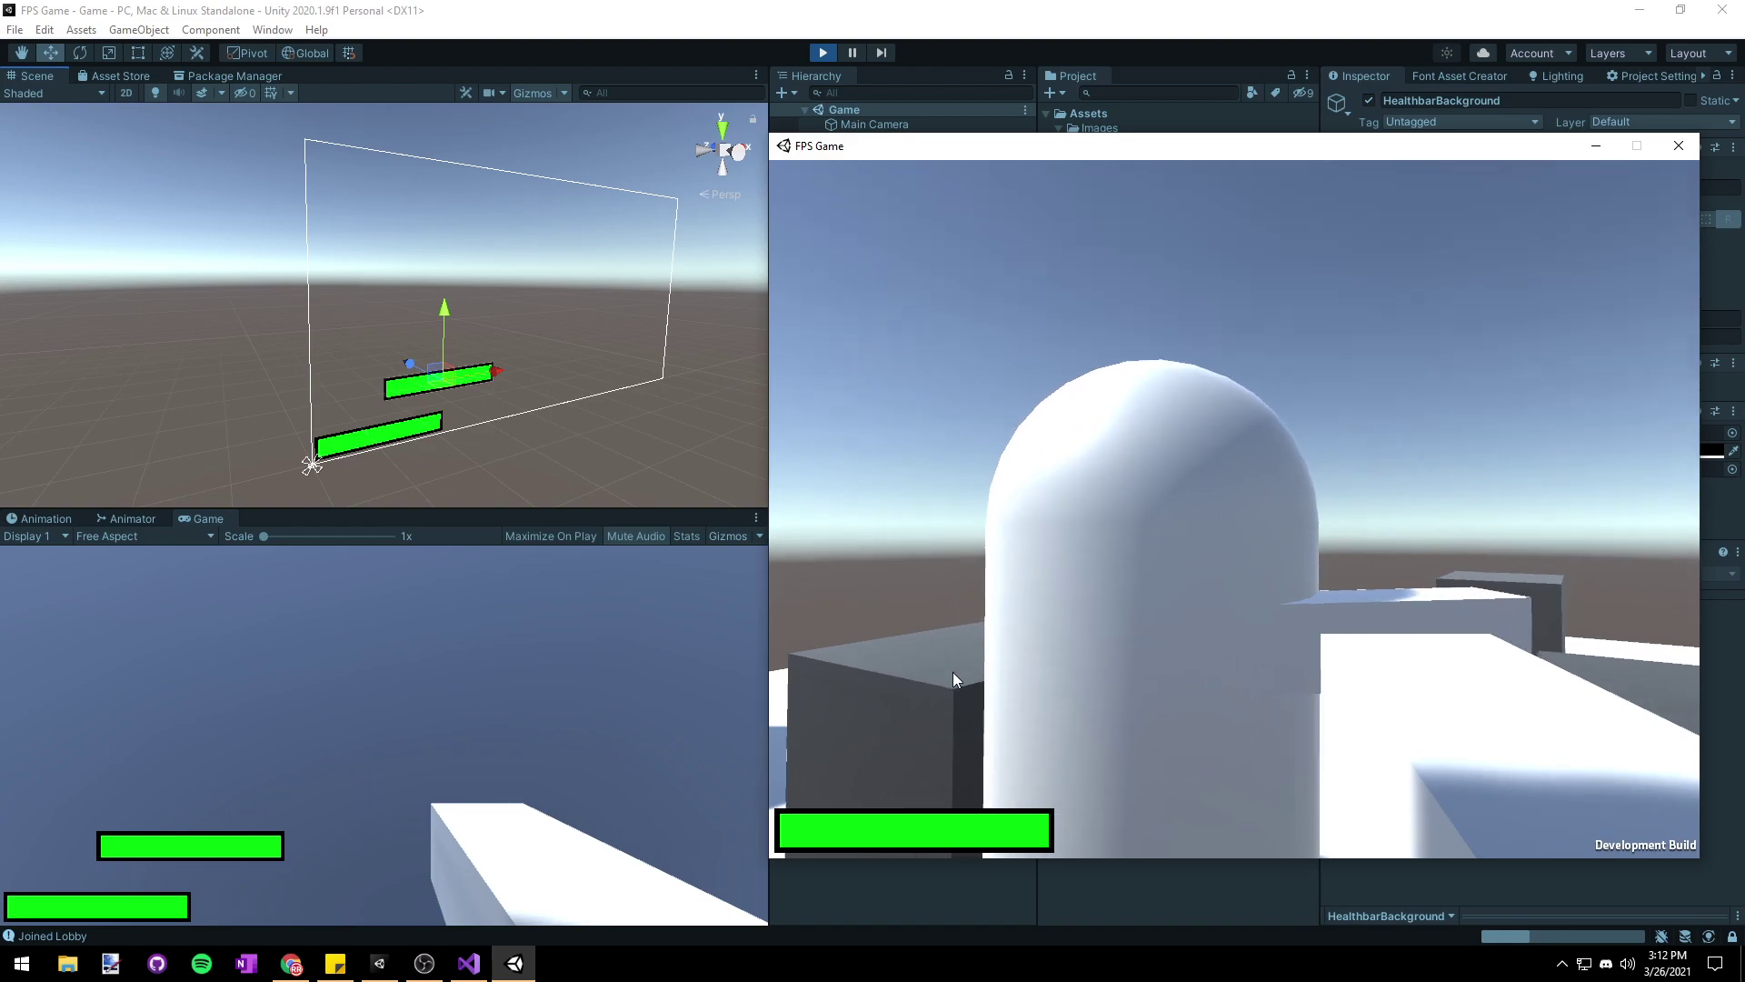
{"action": "left_click", "coordinate": [953, 674]}
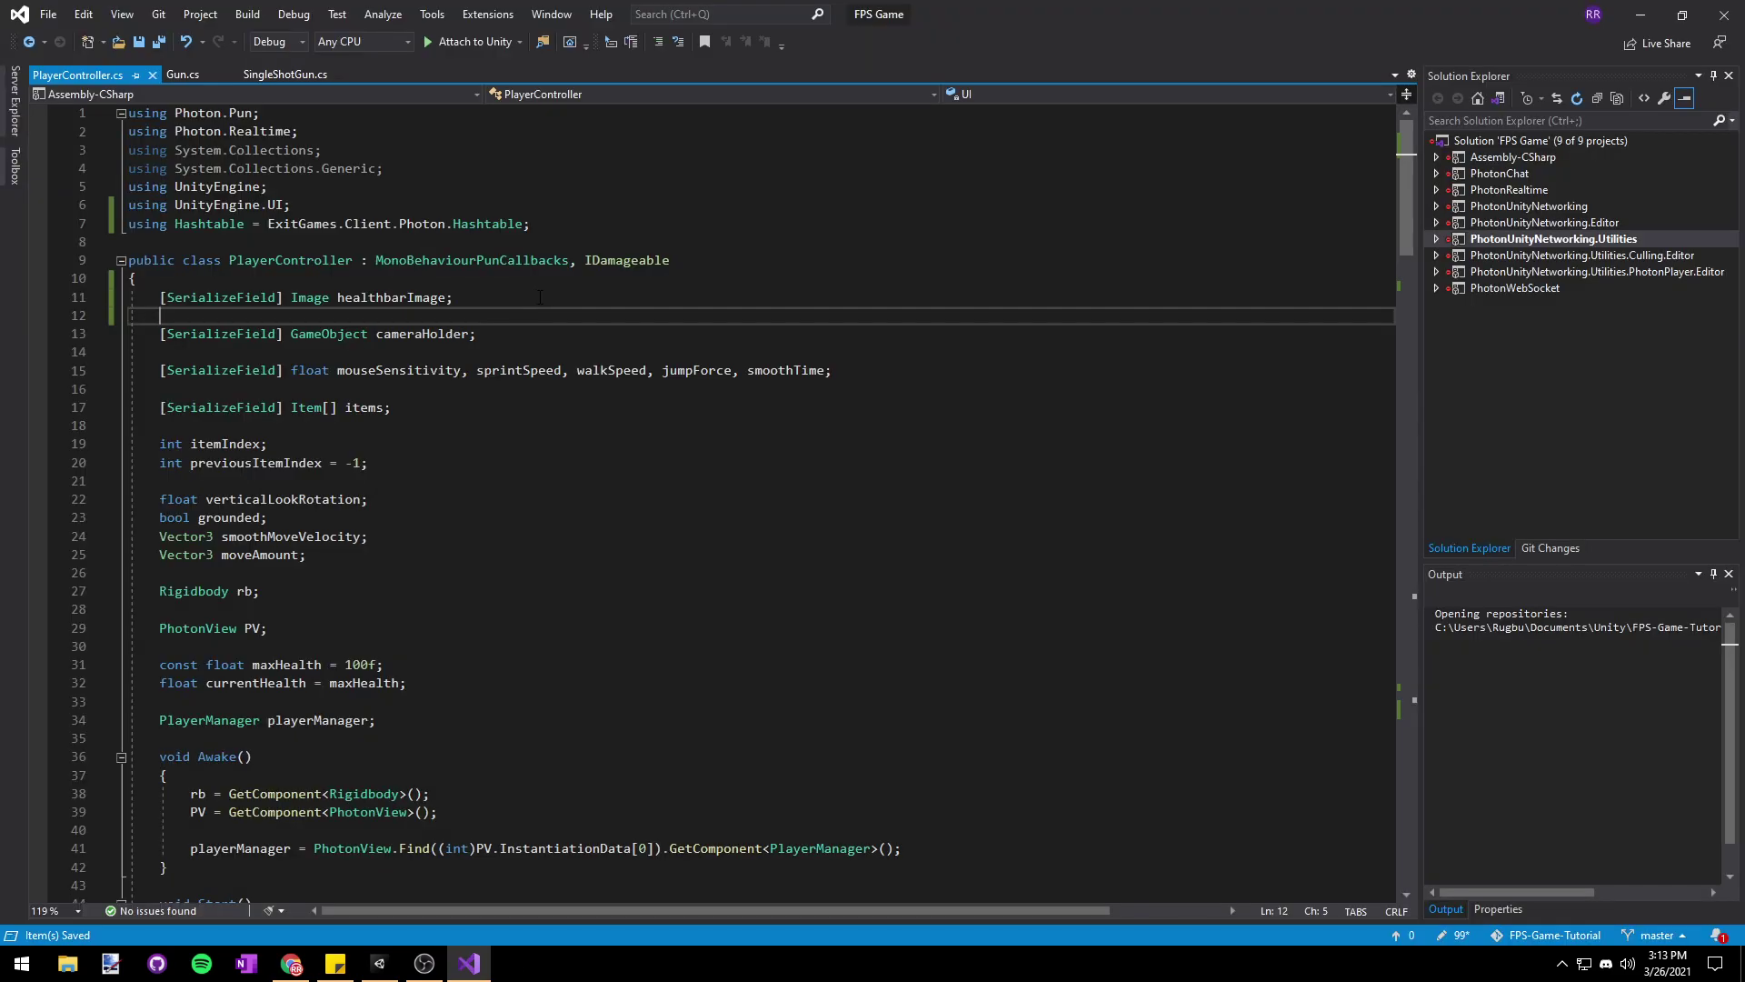
- In the PlayerController script, declare a serialized GameObject field named ui below healthbarImage
{"action": "left_click", "coordinate": [540, 297]}
{"action": "key", "text": "Return"}
{"action": "type", "text": "[SerializeField] GameObject ui;"}
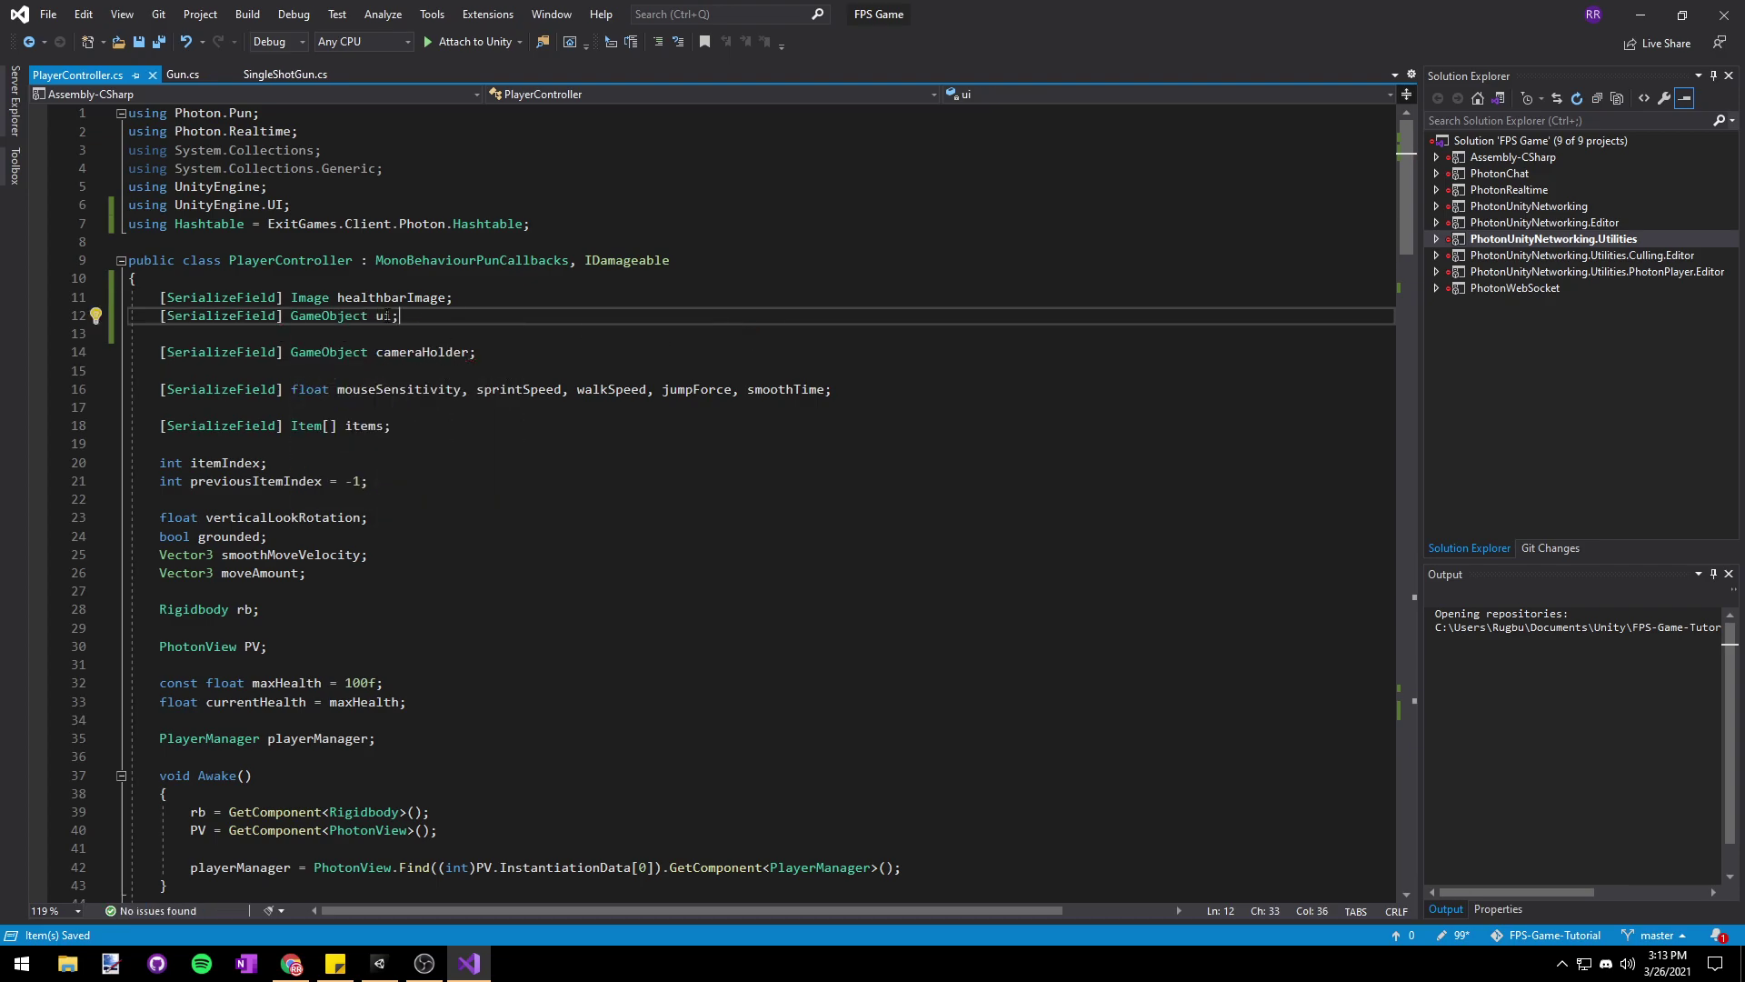
- In Start's else branch, add Destroy(ui); after Destroy(rb); and save the script
{"action": "scroll", "coordinate": [351, 392], "scroll_direction": "down", "scroll_amount": 8}
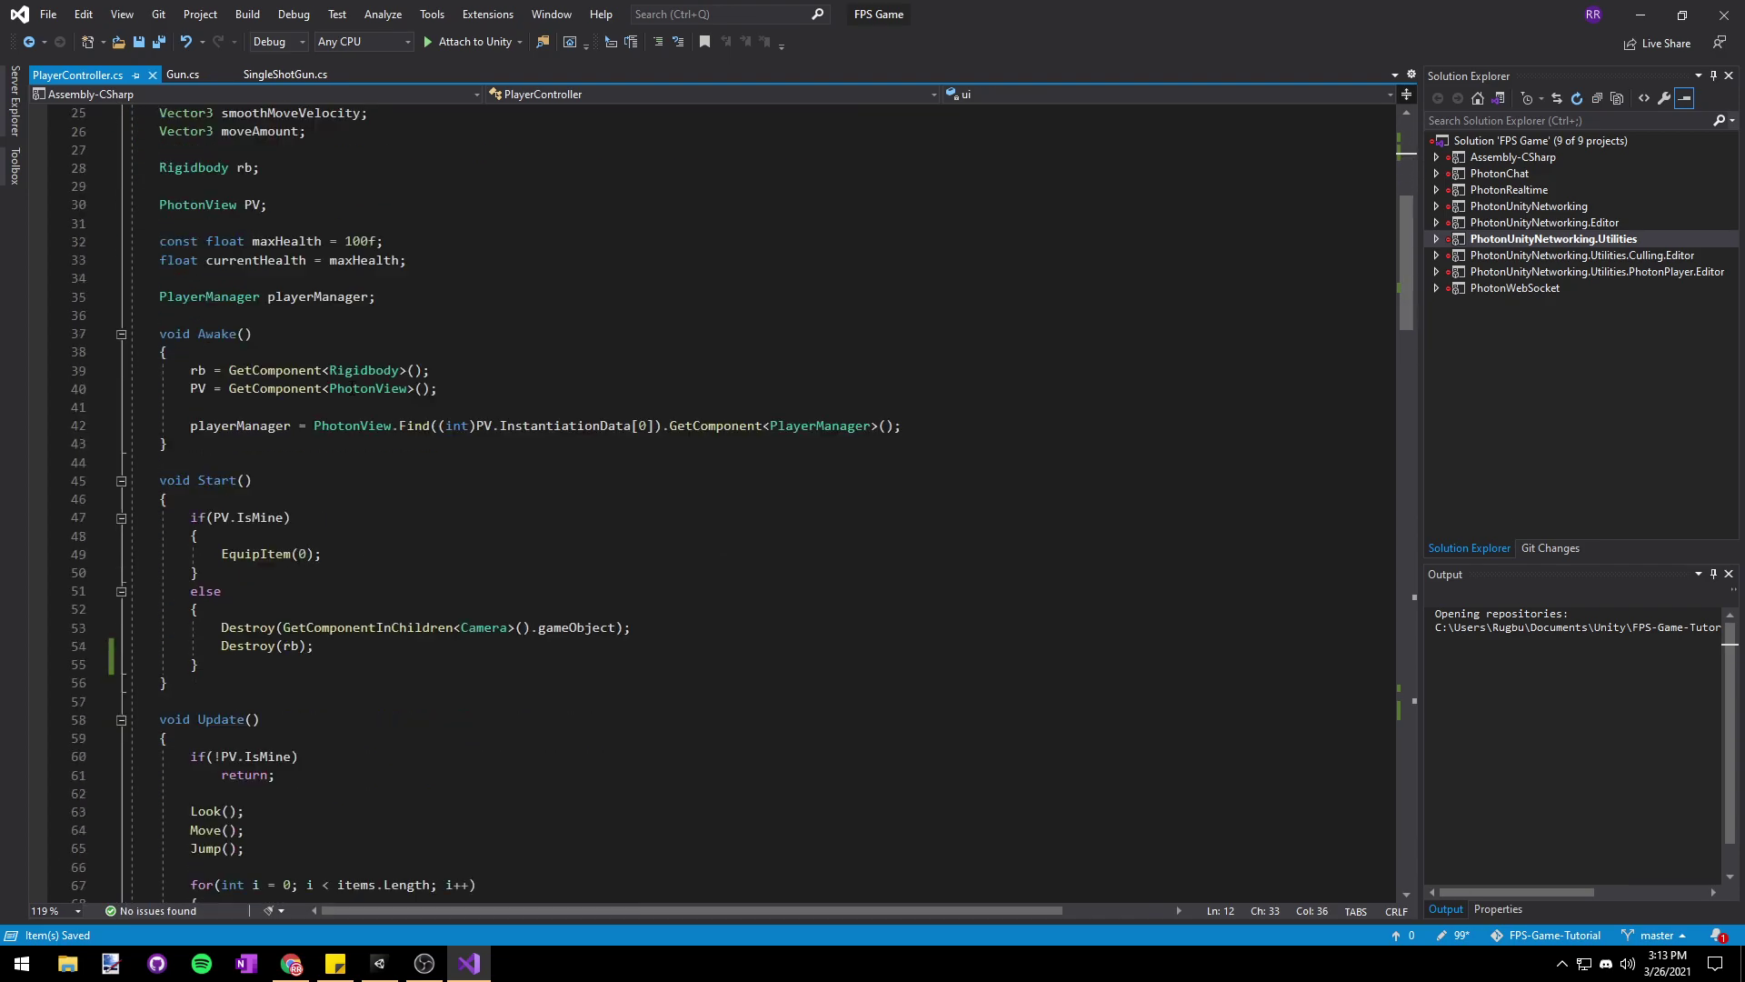
{"action": "left_click", "coordinate": [674, 629]}
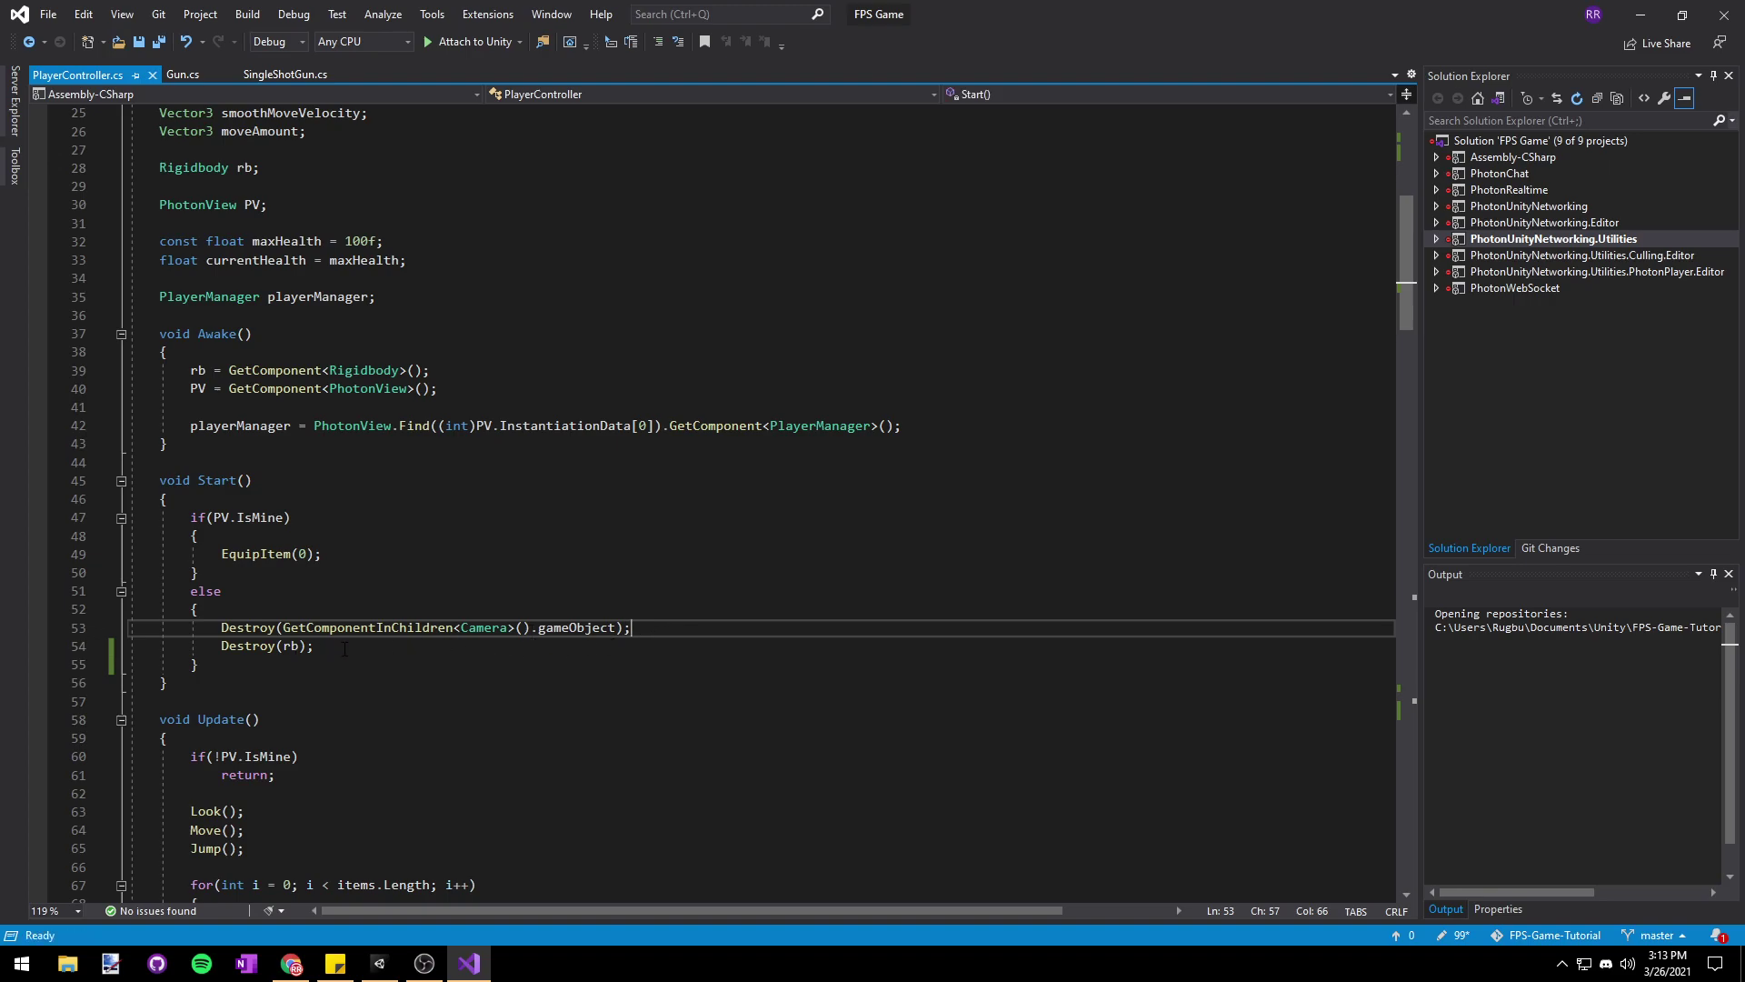
{"action": "left_click", "coordinate": [729, 648]}
{"action": "key", "text": "Return"}
{"action": "type", "text": "Destroy"}
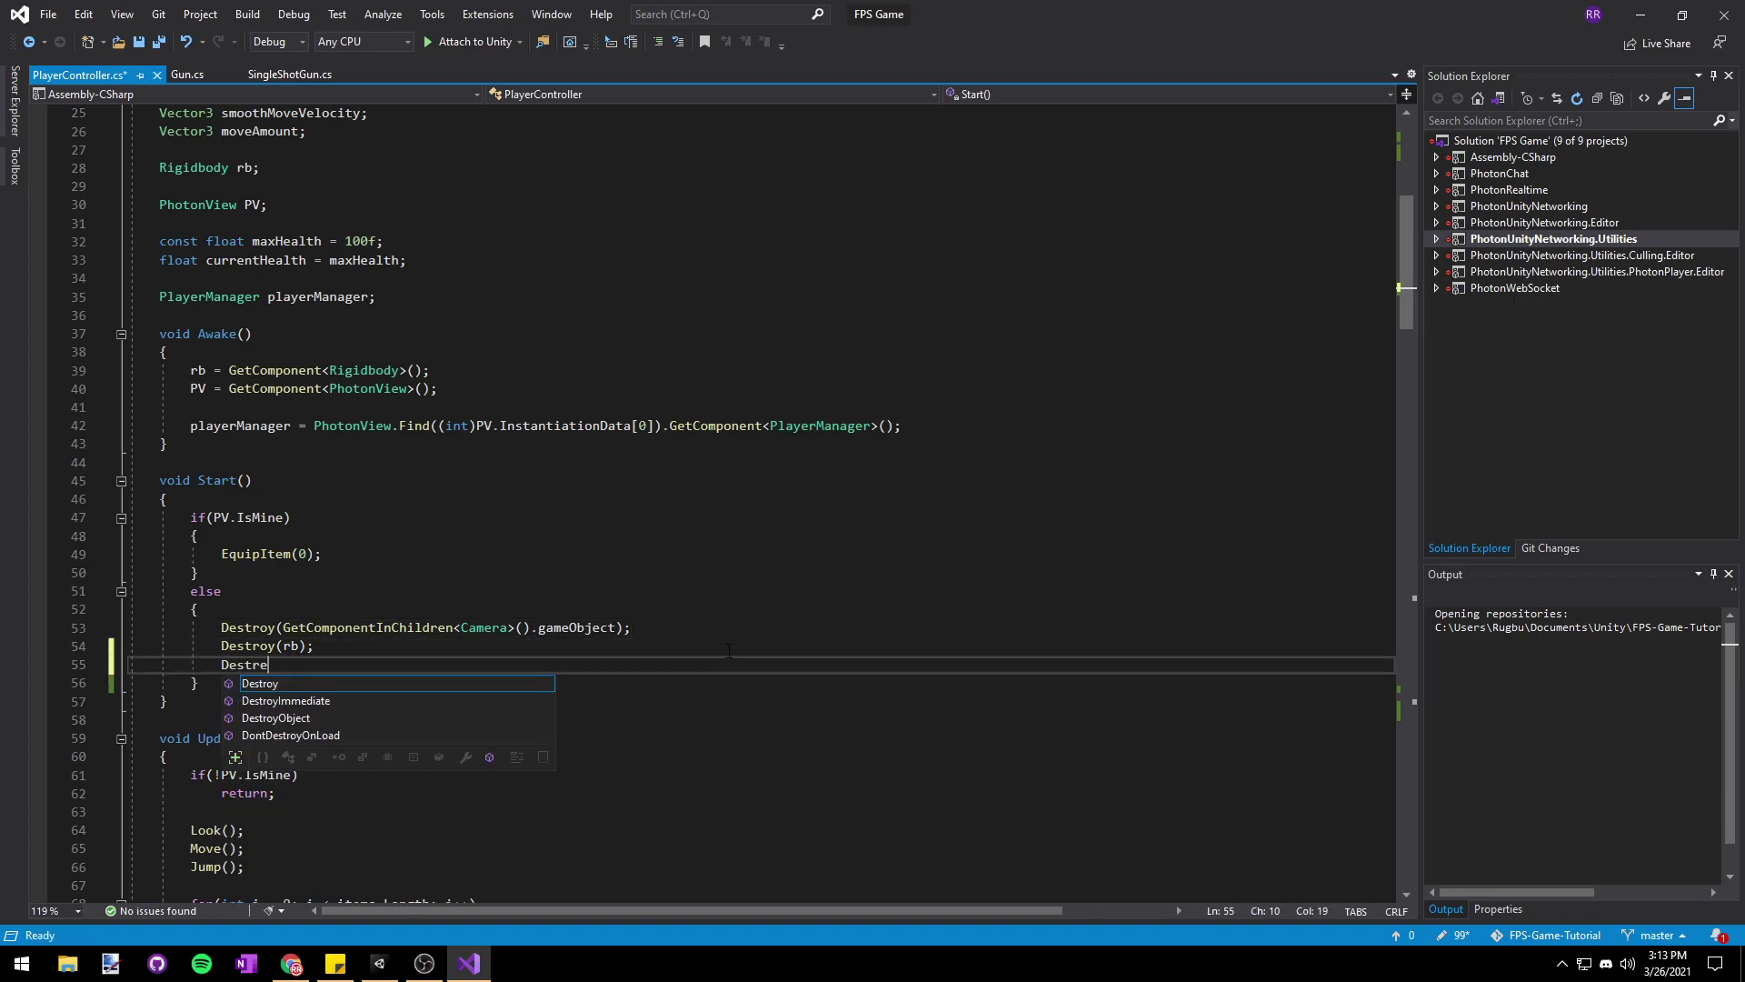
{"action": "type", "text": "(ui);"}
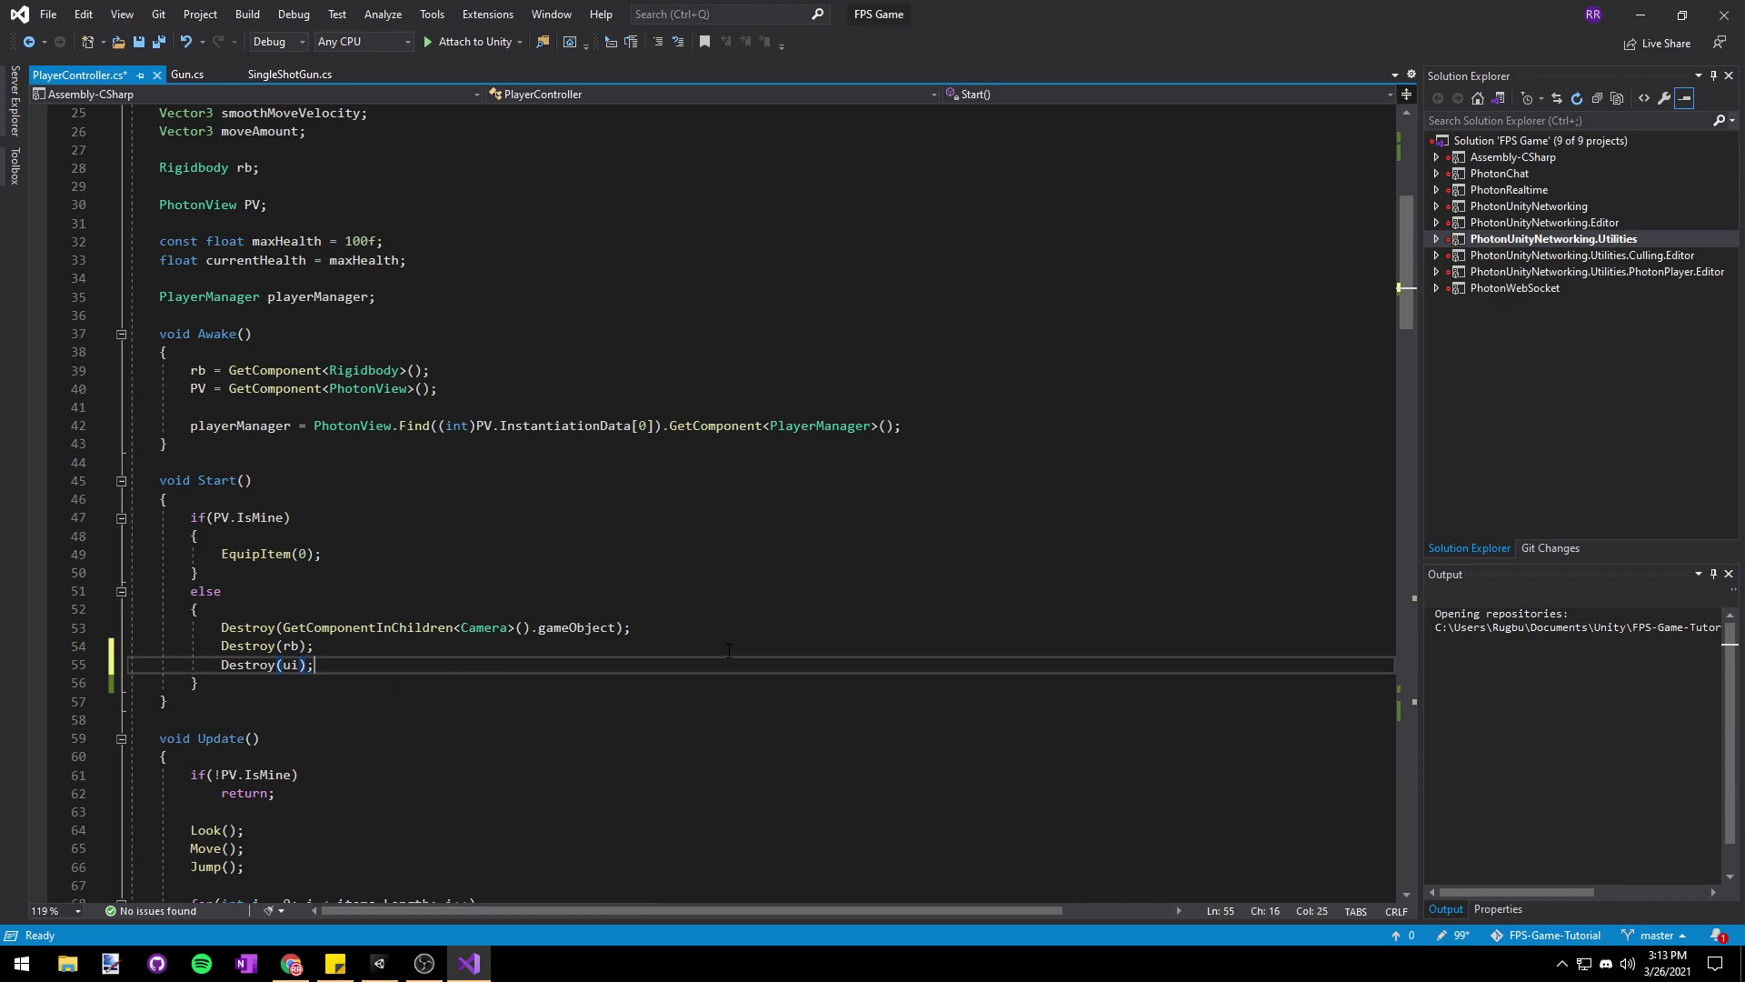
{"action": "left_click_drag", "start_coordinate": [191, 518], "coordinate": [292, 518]}
{"action": "left_click", "coordinate": [199, 481]}
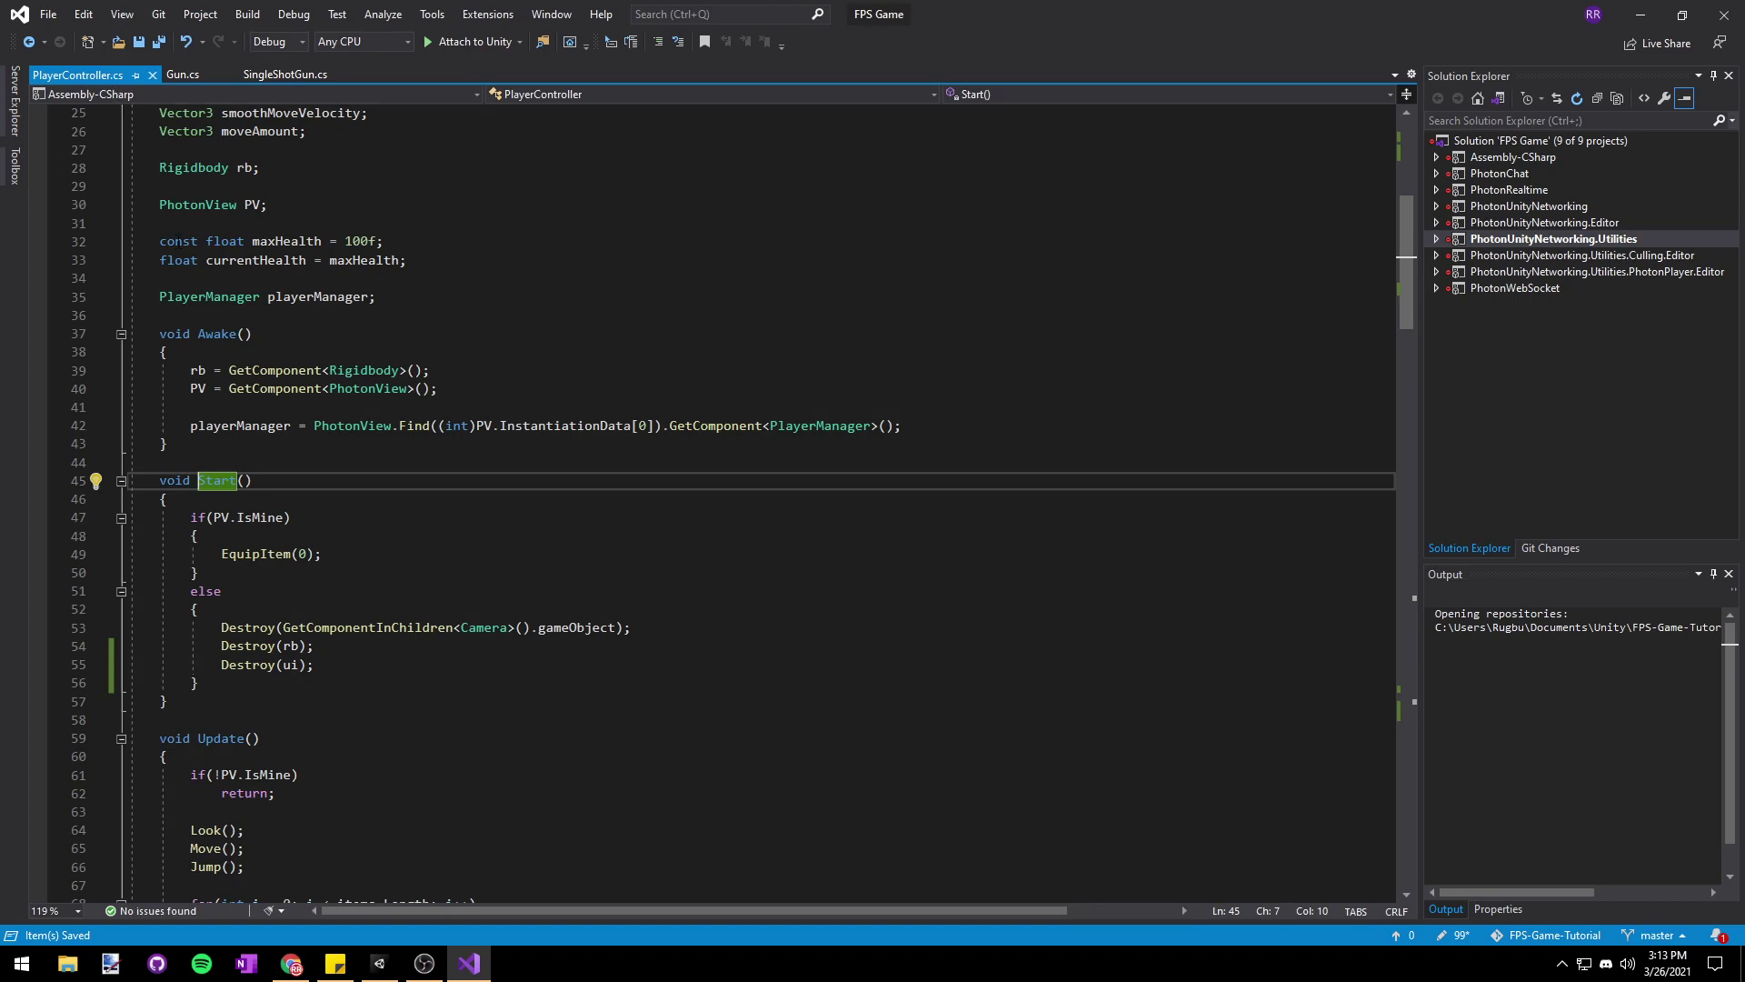
{"action": "left_click_drag", "start_coordinate": [189, 518], "coordinate": [292, 518]}
{"action": "left_click", "coordinate": [322, 555]}
- Open the PlayerController prefab in Unity and assign its Canvas to the Player Controller script's ui field
{"action": "double_click", "coordinate": [1134, 346]}
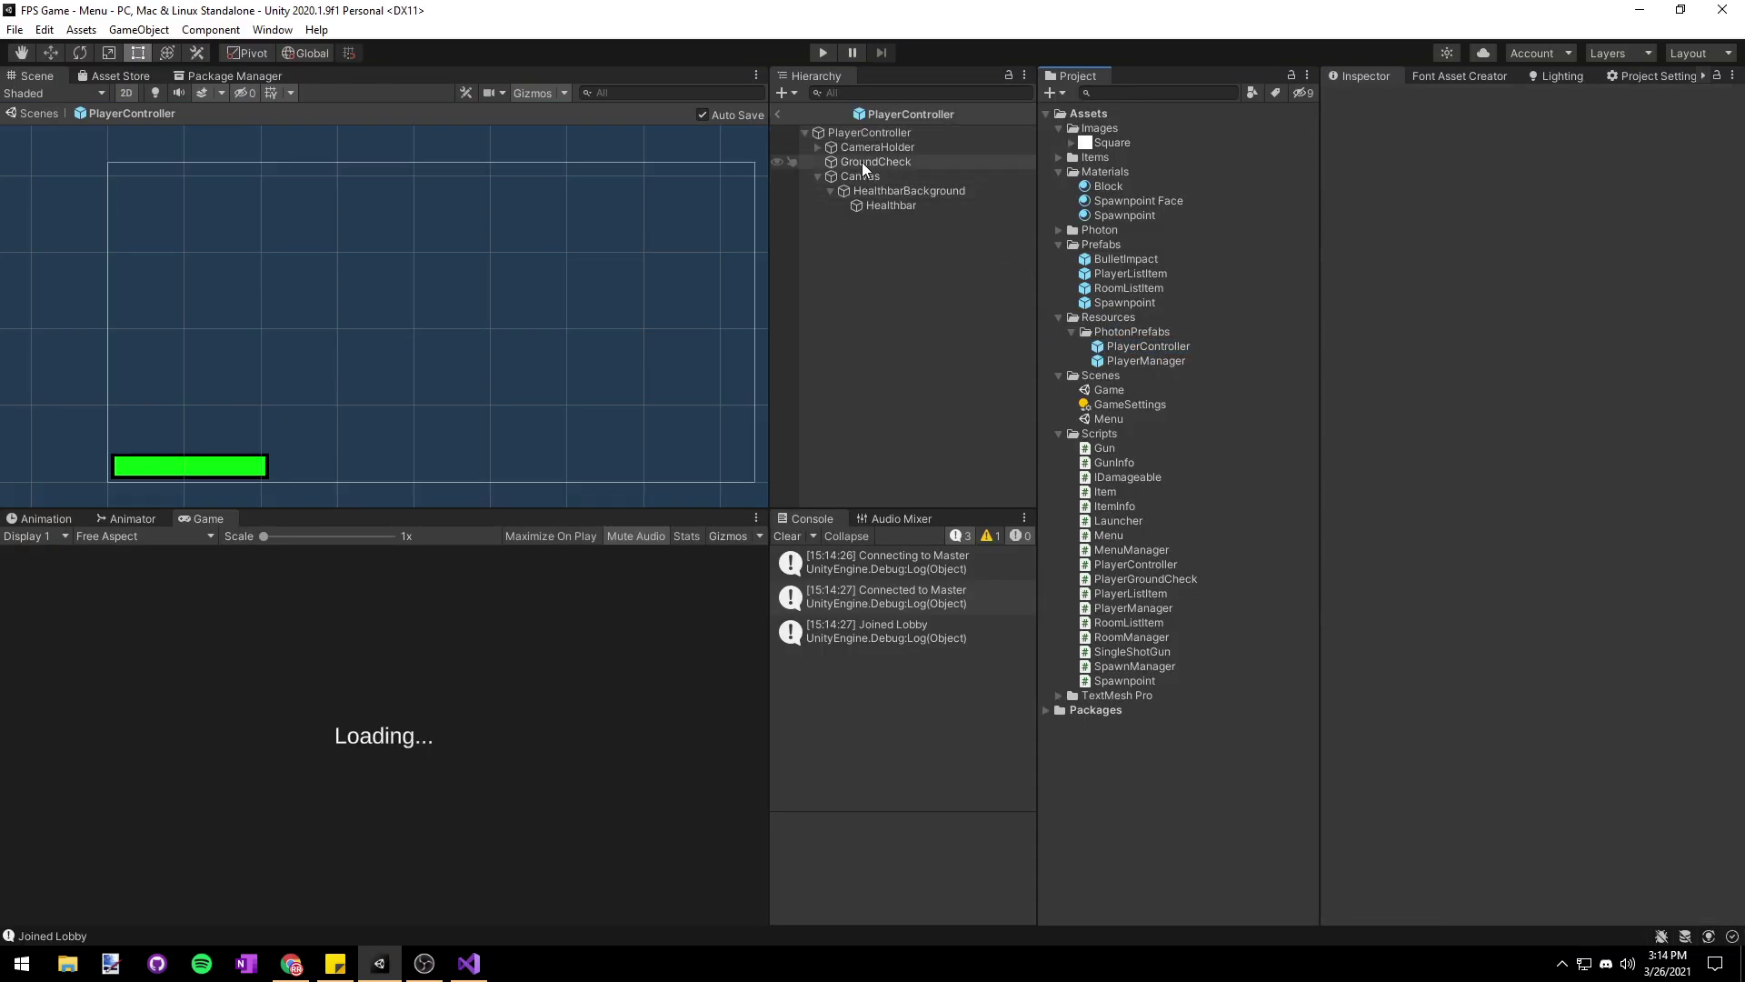
{"action": "scroll", "coordinate": [1503, 520], "scroll_direction": "down", "scroll_amount": 15}
{"action": "left_click_drag", "start_coordinate": [859, 177], "coordinate": [1527, 629]}
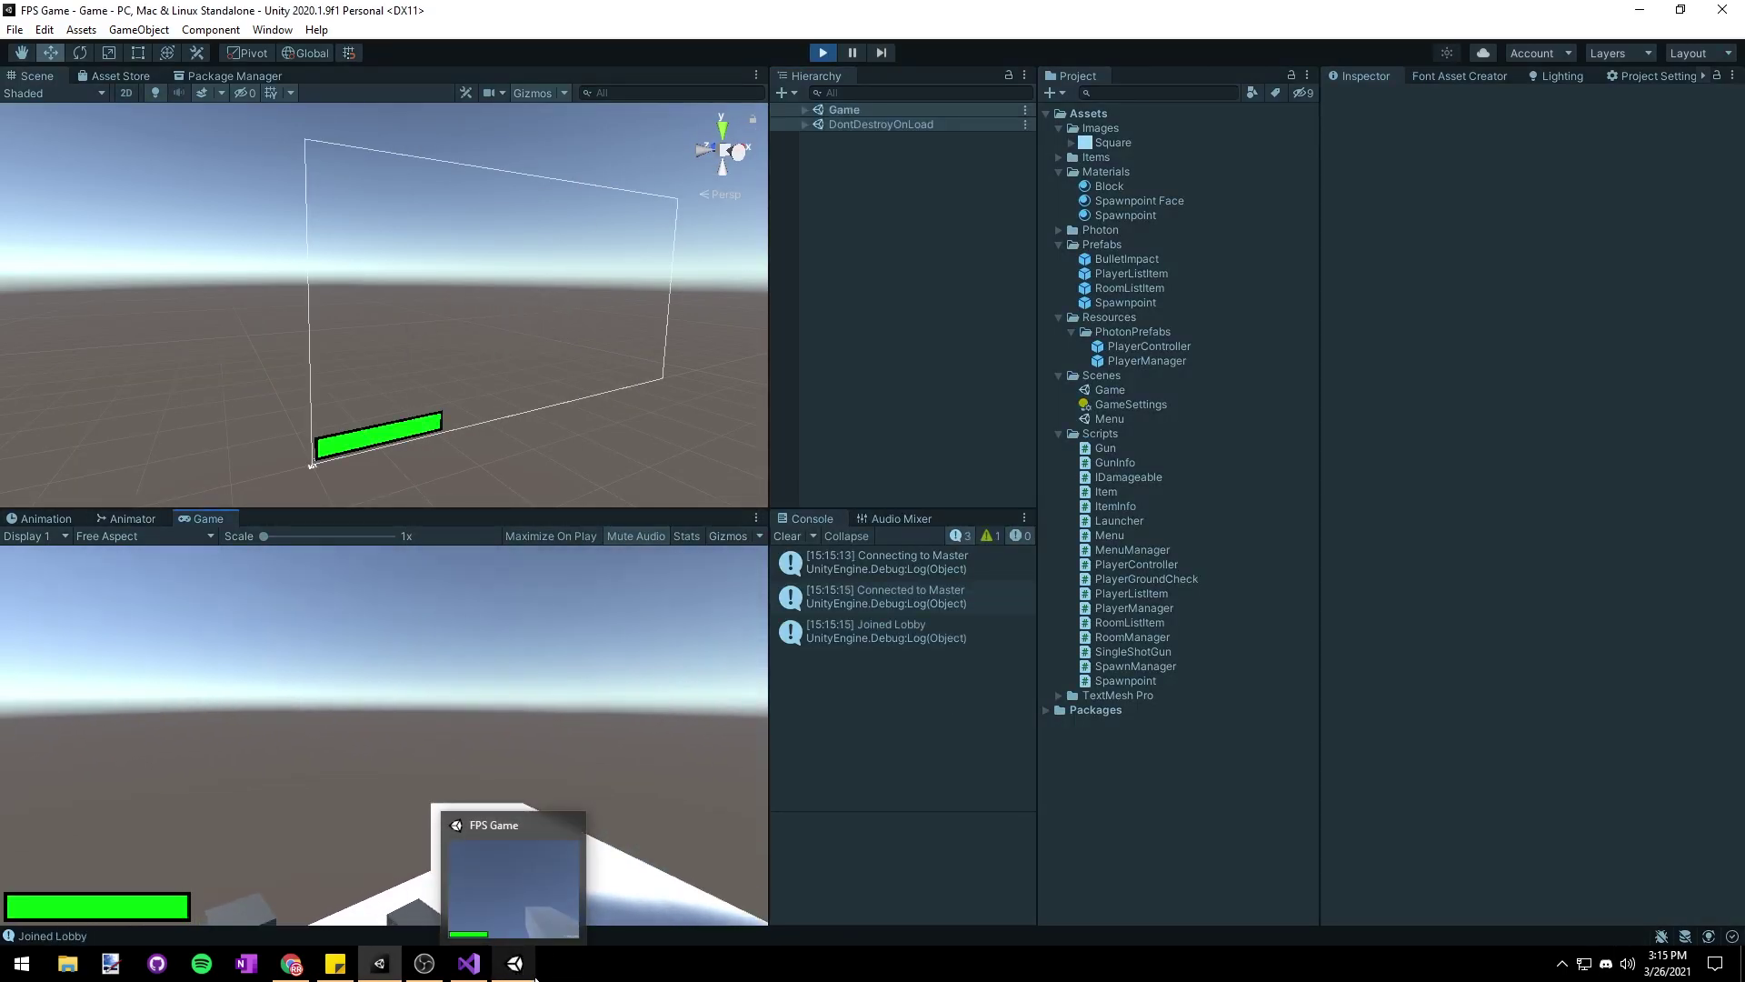
- Switch to the standalone FPS Game build and shoot the other player at close range to test health bar depletion and respawn
{"action": "left_click", "coordinate": [513, 963]}
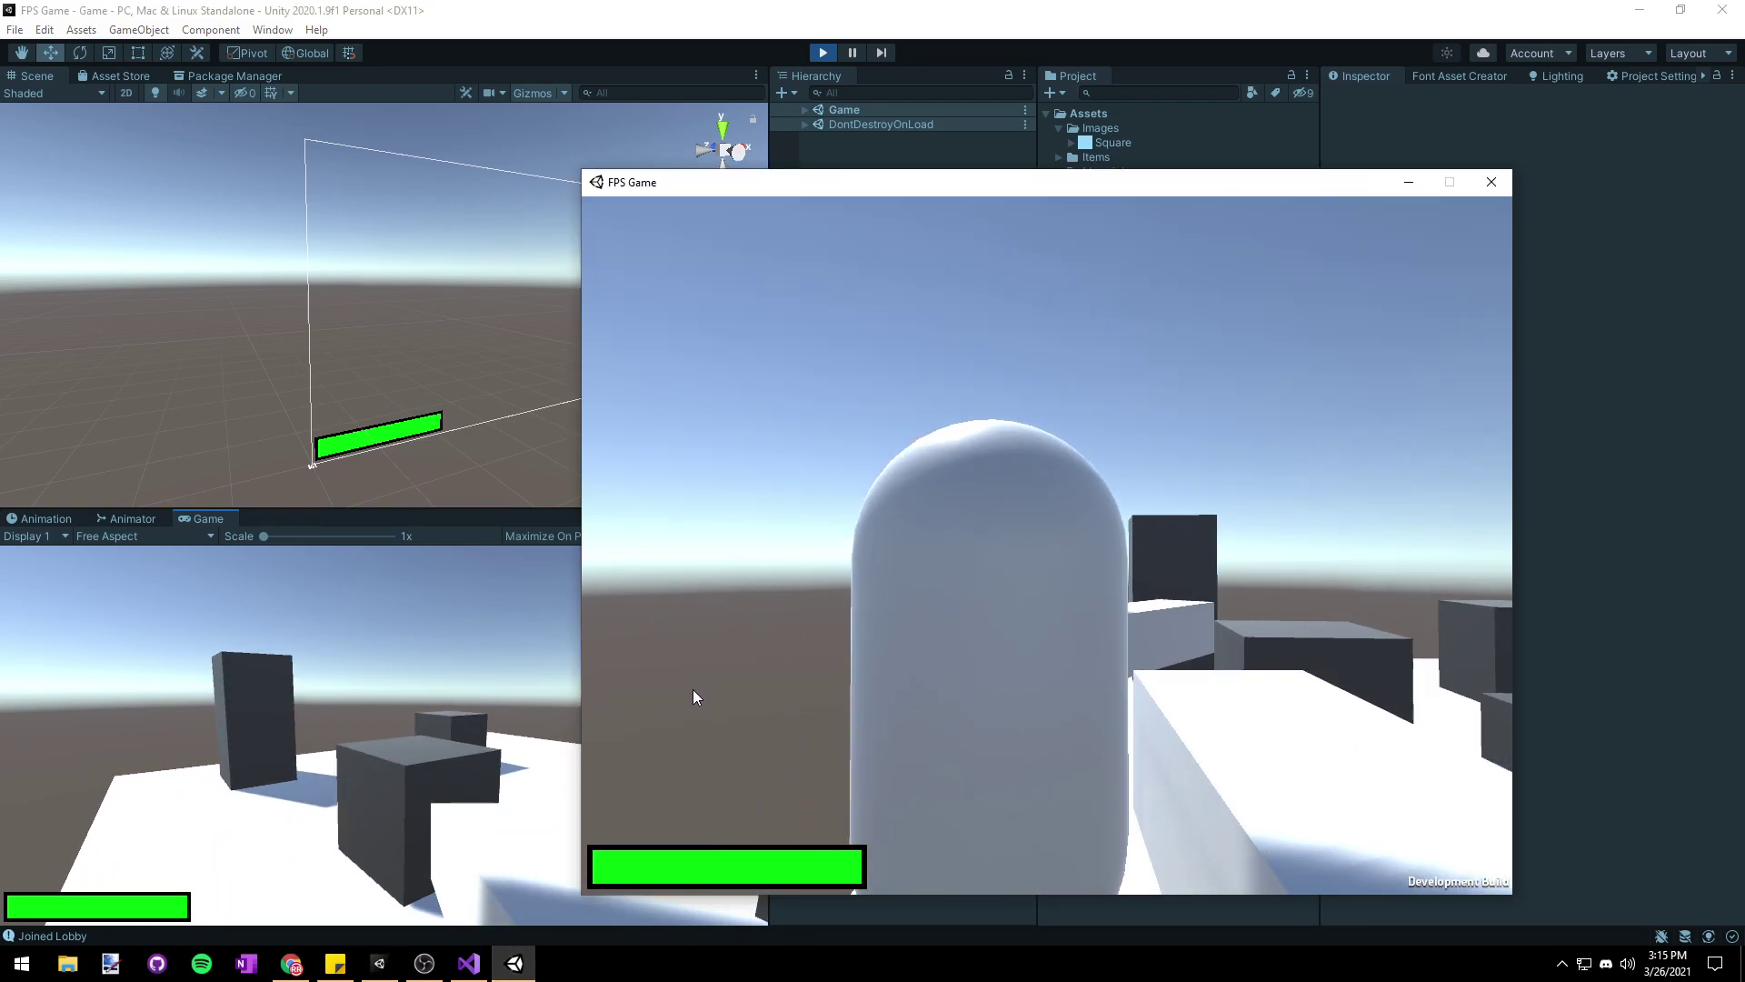
{"action": "left_click", "coordinate": [693, 696]}
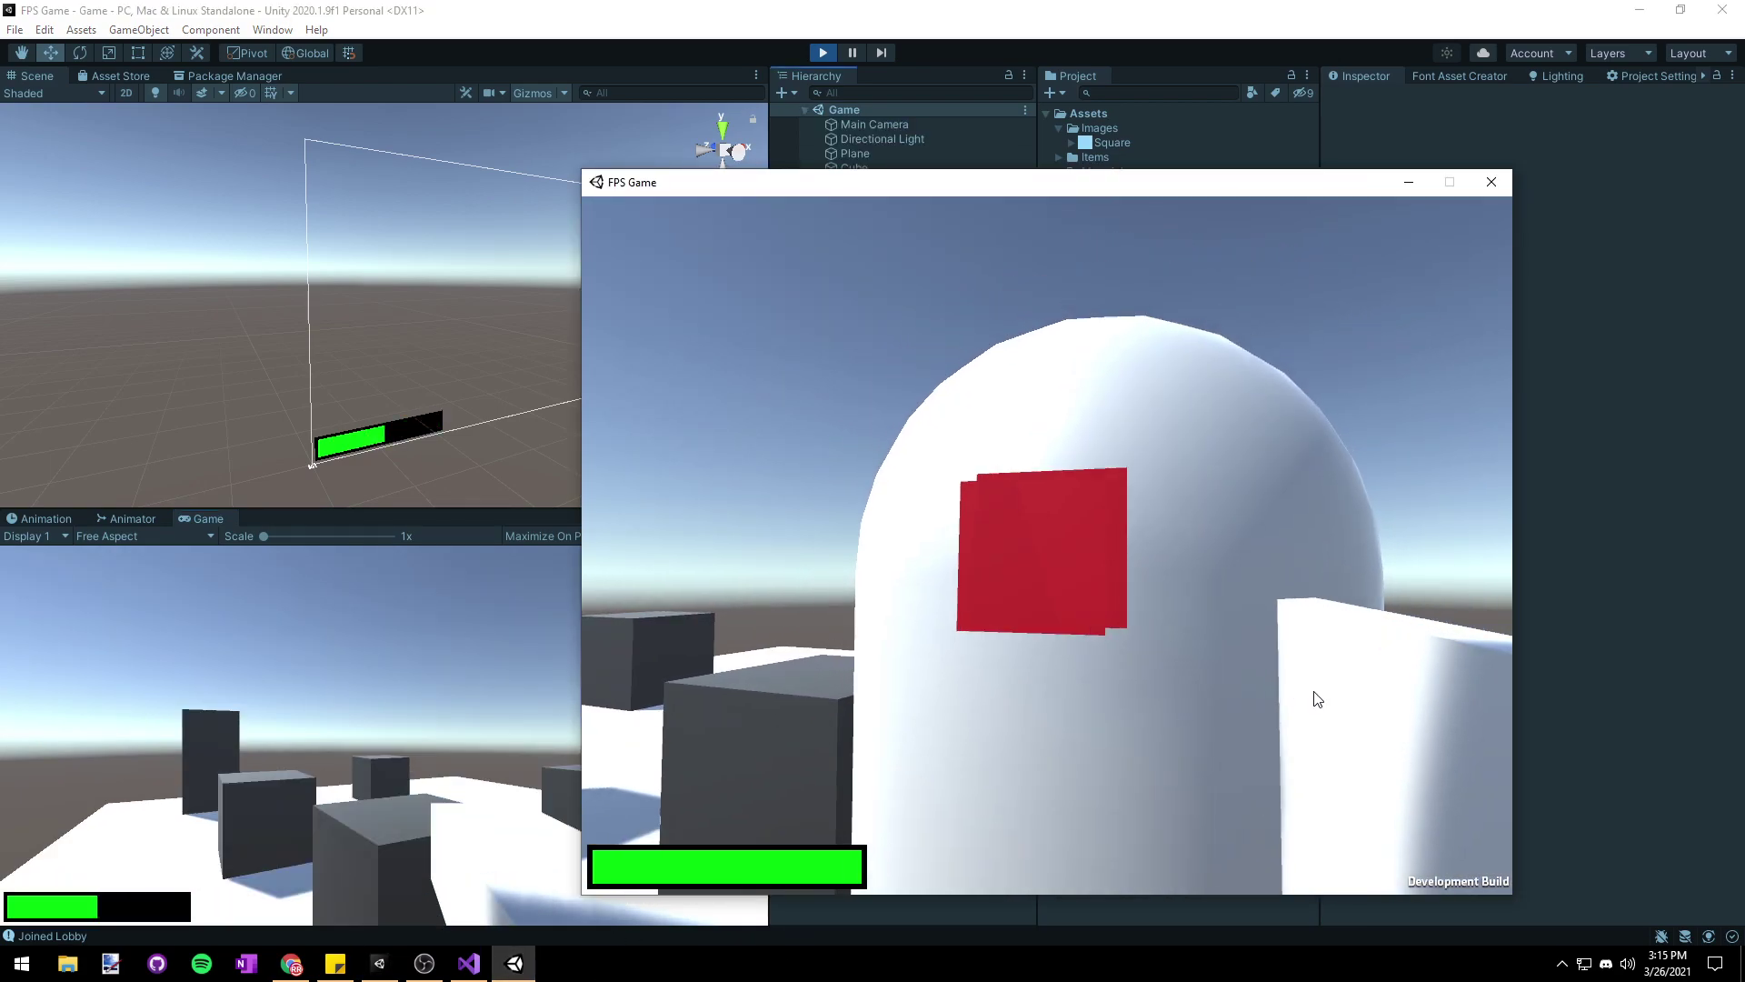
{"action": "left_click", "coordinate": [1316, 699]}
{"action": "left_click", "coordinate": [1307, 699]}
{"action": "left_click", "coordinate": [1296, 700]}
{"action": "left_click", "coordinate": [1253, 709]}
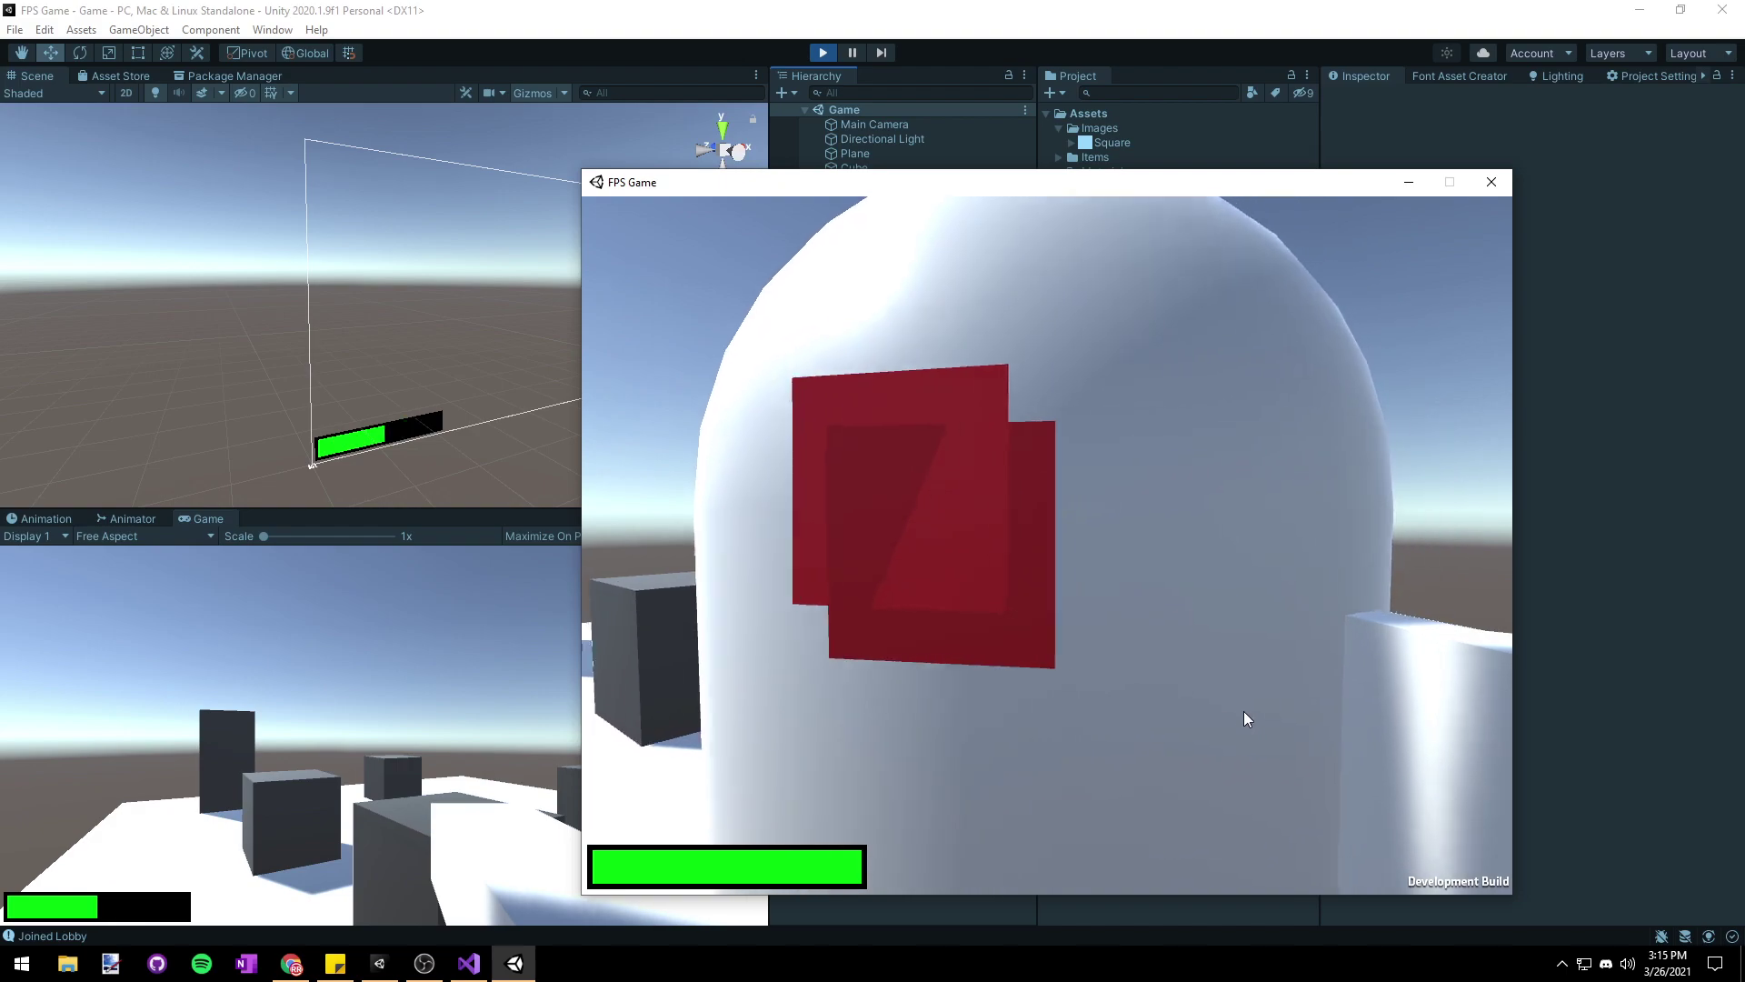
{"action": "left_click", "coordinate": [1240, 711]}
{"action": "left_click", "coordinate": [1234, 714]}
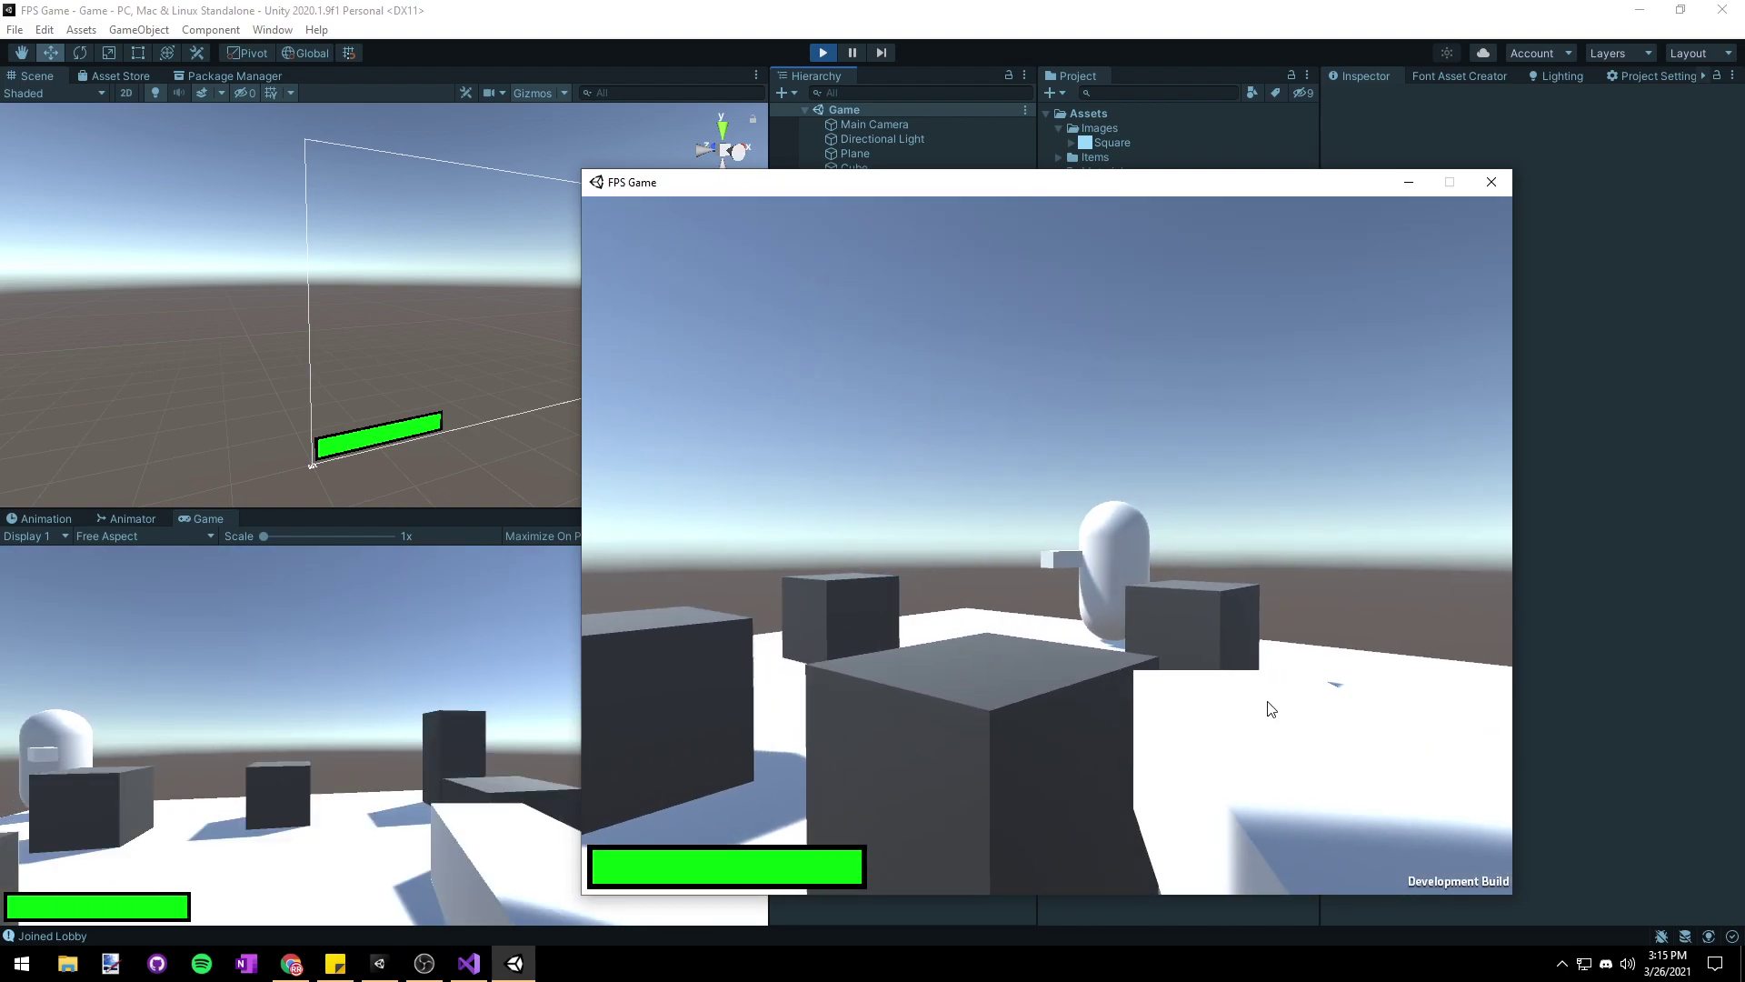
{"action": "left_click", "coordinate": [1268, 705]}
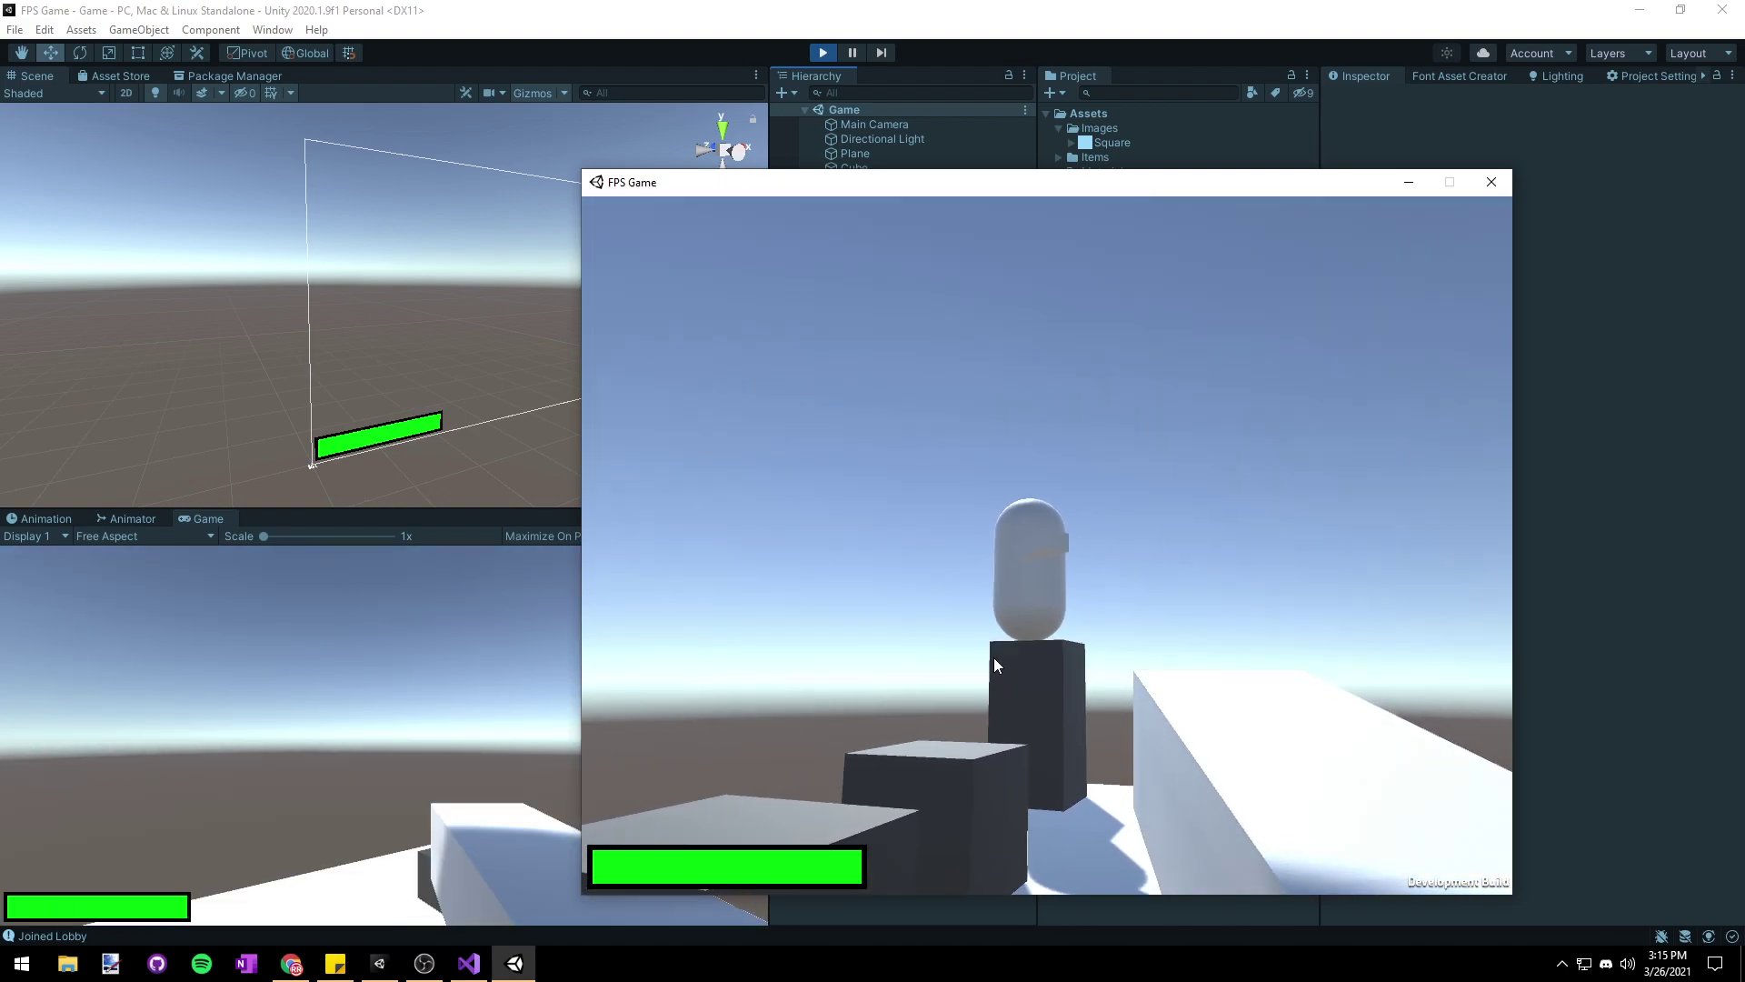
- Fire repeatedly at the player on the tall block to test the health bar from a distance, and move around the level
{"action": "left_click", "coordinate": [994, 657]}
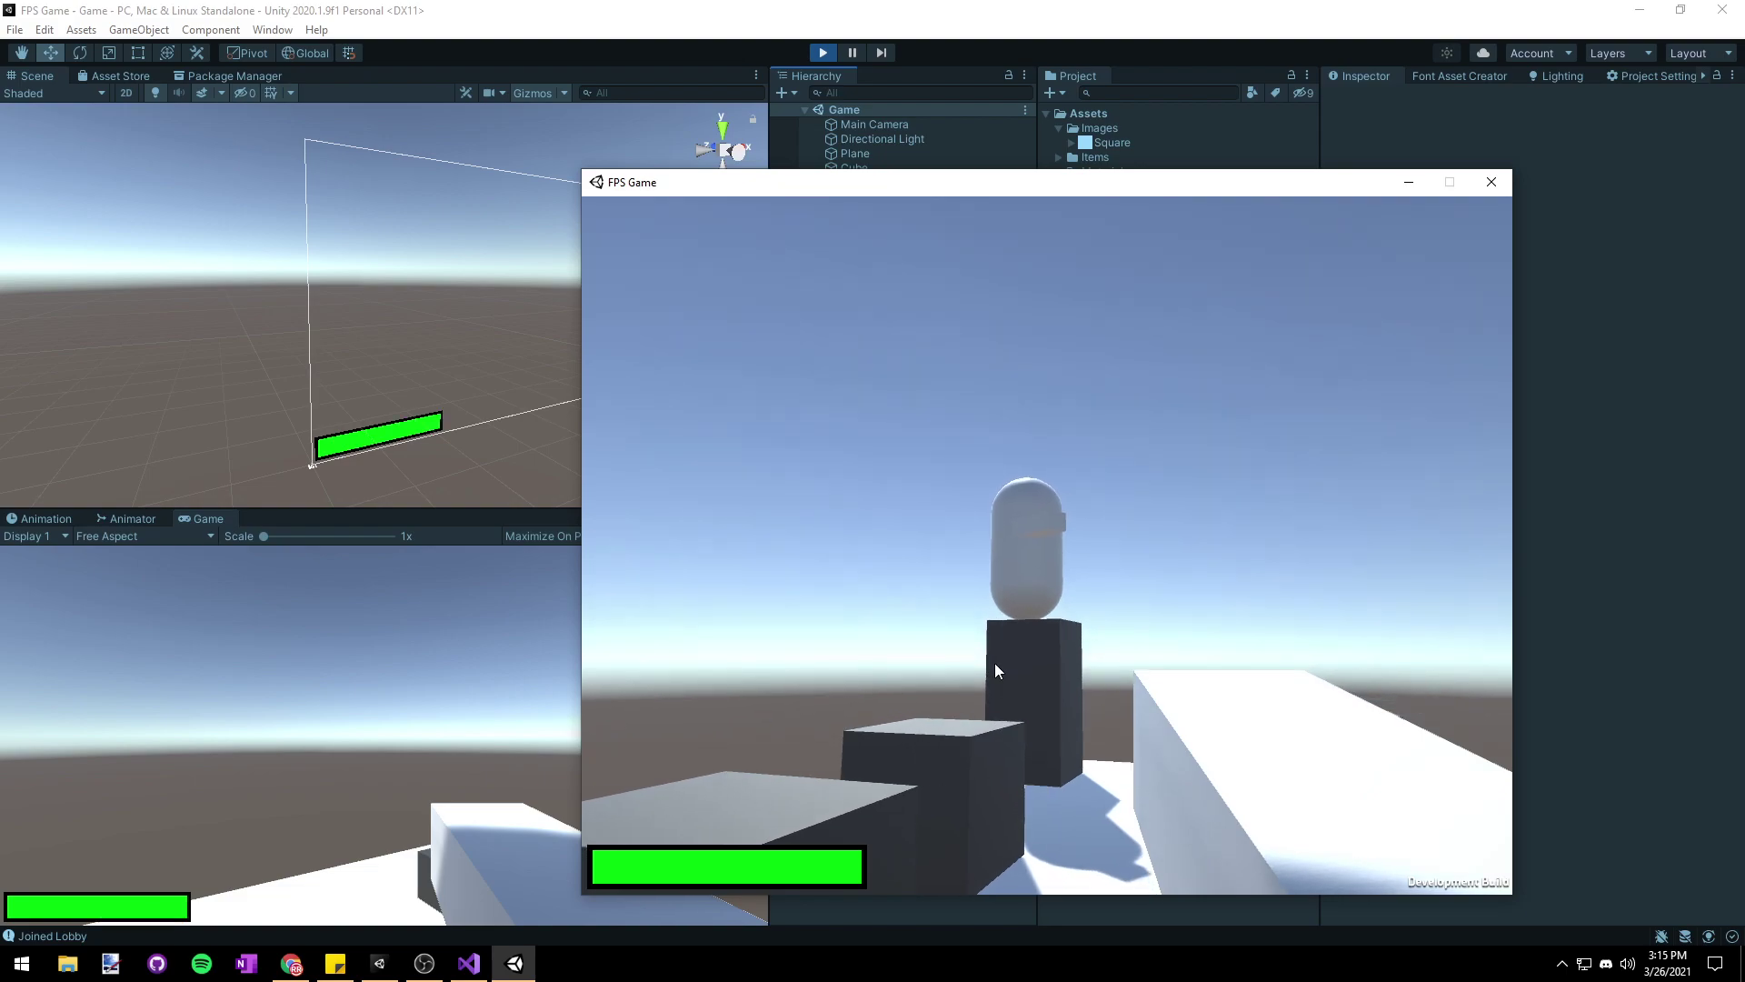
{"action": "left_click", "coordinate": [989, 665]}
{"action": "left_click", "coordinate": [990, 665]}
{"action": "left_click", "coordinate": [990, 665]}
{"action": "left_click", "coordinate": [990, 666]}
{"action": "left_click", "coordinate": [990, 666]}
{"action": "left_click", "coordinate": [989, 665]}
{"action": "left_click", "coordinate": [990, 665]}
{"action": "left_click", "coordinate": [990, 665]}
{"action": "double_click", "coordinate": [990, 665]}
{"action": "left_click", "coordinate": [989, 665]}
{"action": "left_click", "coordinate": [990, 665]}
{"action": "left_click", "coordinate": [989, 666]}
{"action": "left_click", "coordinate": [990, 665]}
{"action": "double_click", "coordinate": [989, 665]}
{"action": "left_click", "coordinate": [990, 665]}
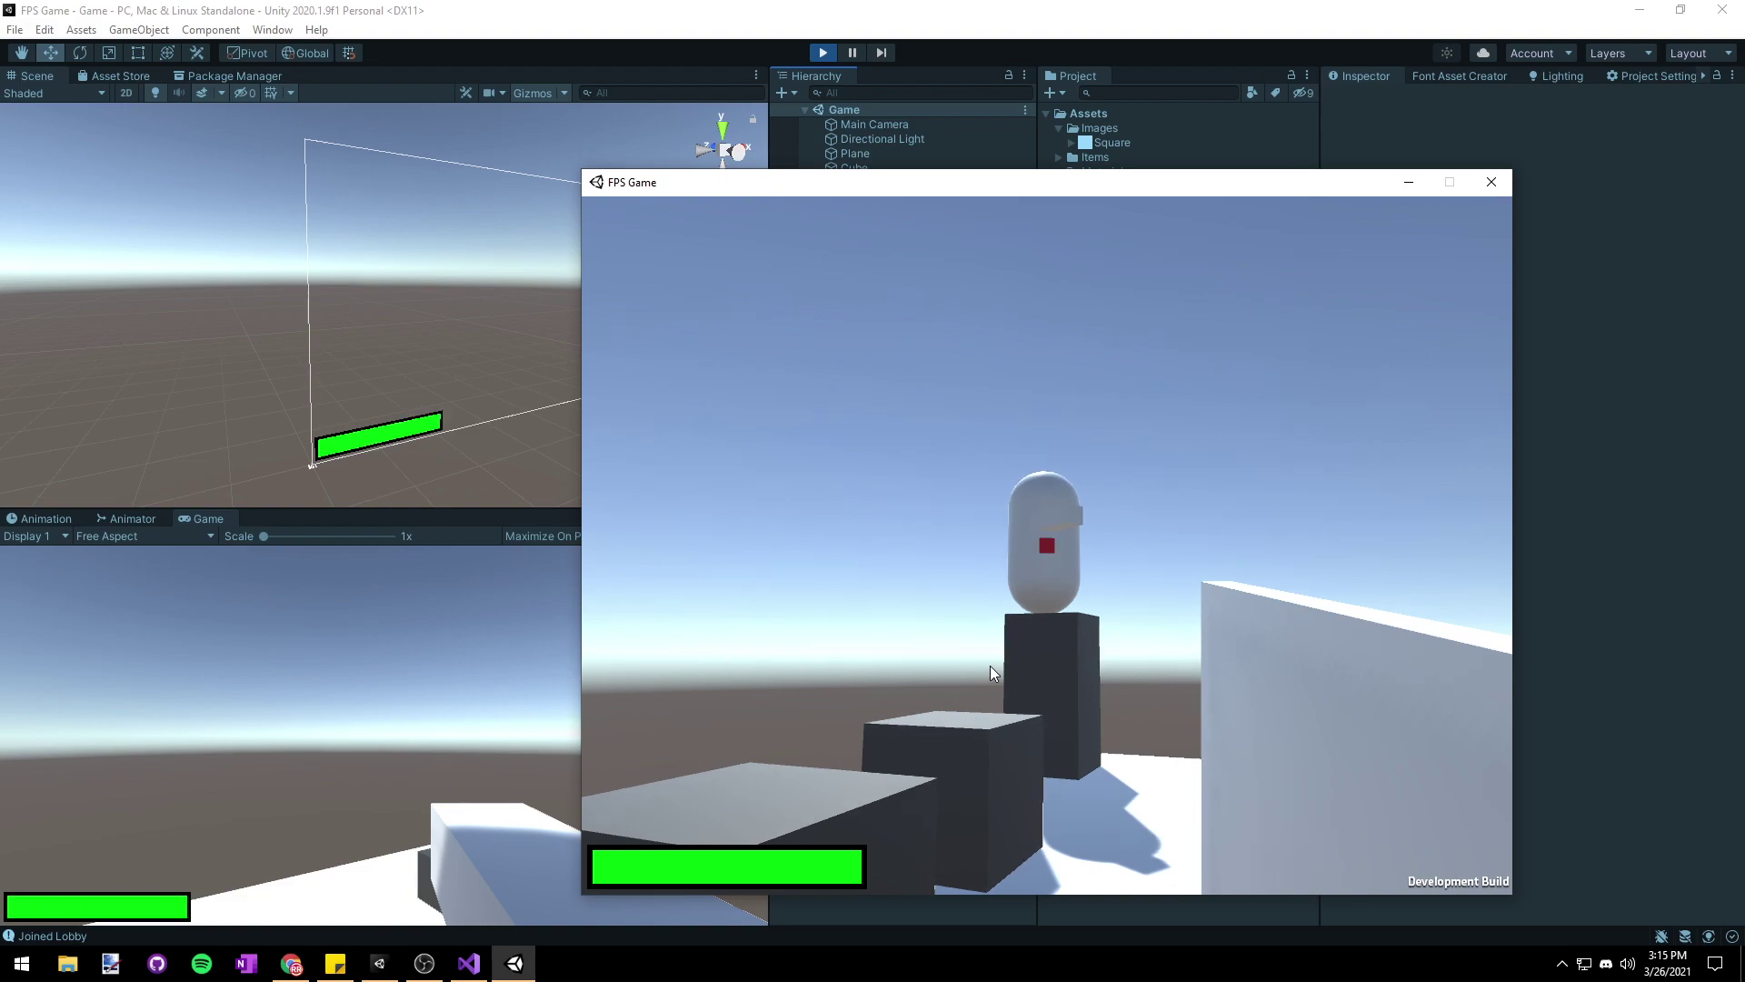
{"action": "left_click", "coordinate": [989, 666]}
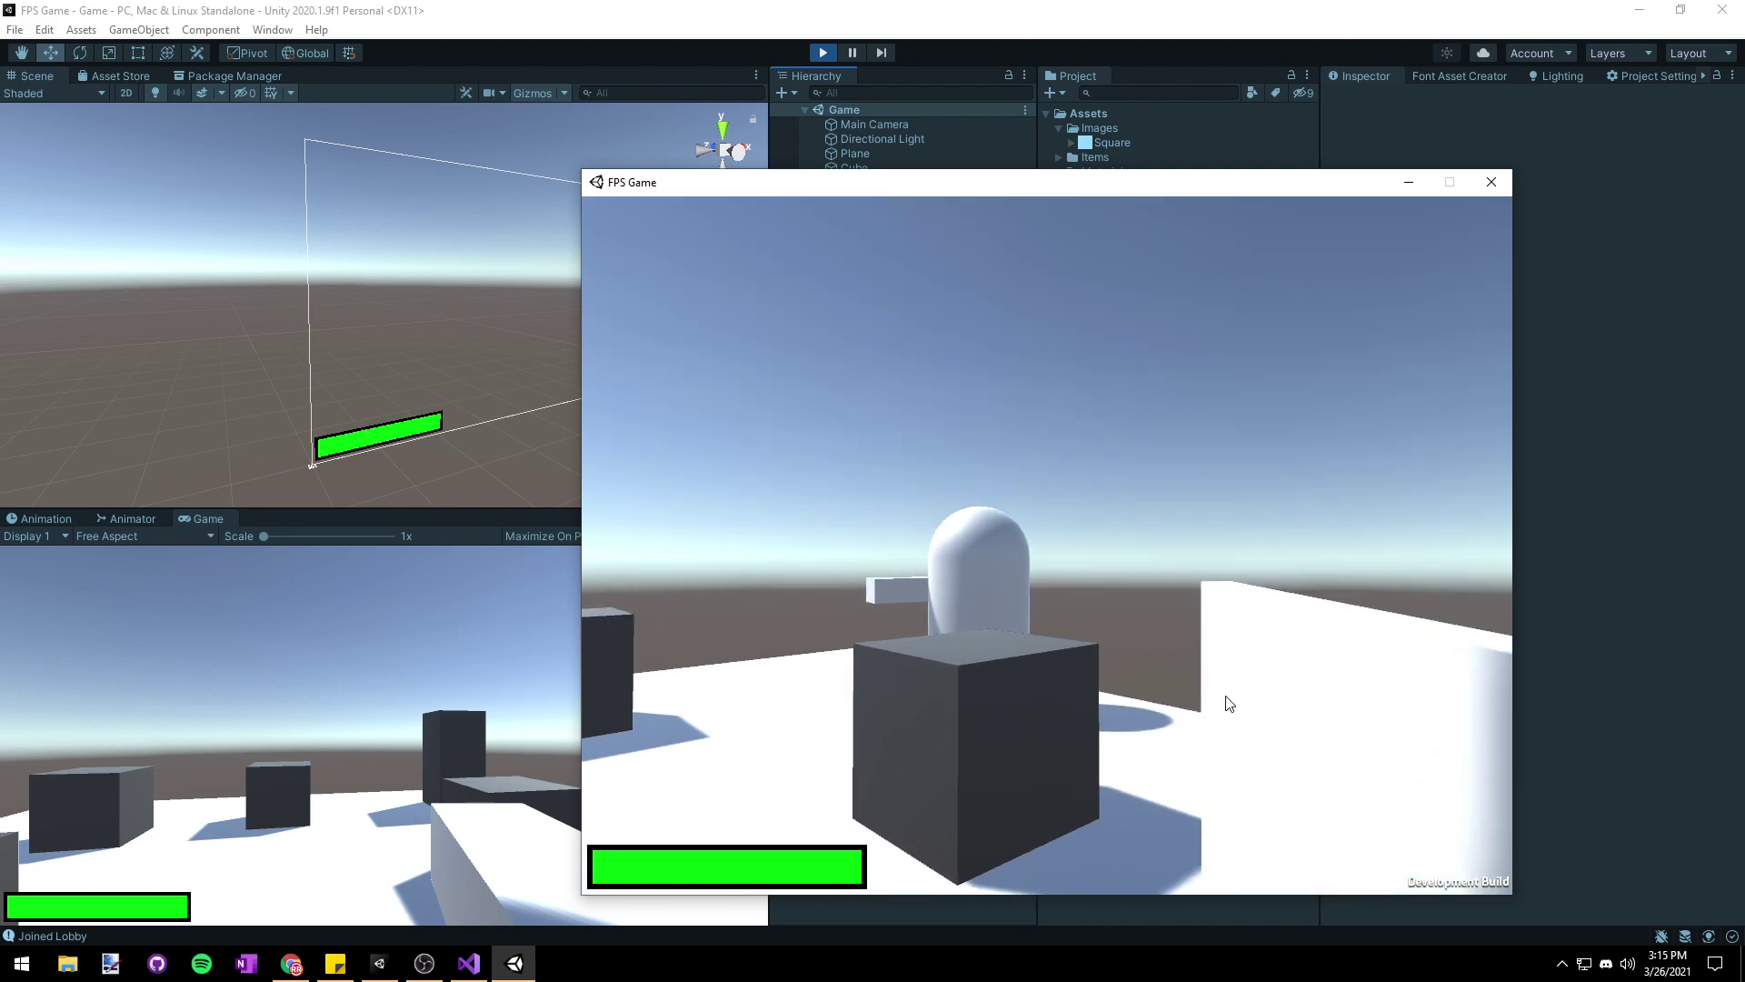
{"action": "key", "text": "1"}
{"action": "key", "text": "w"}
{"action": "key", "text": "d"}
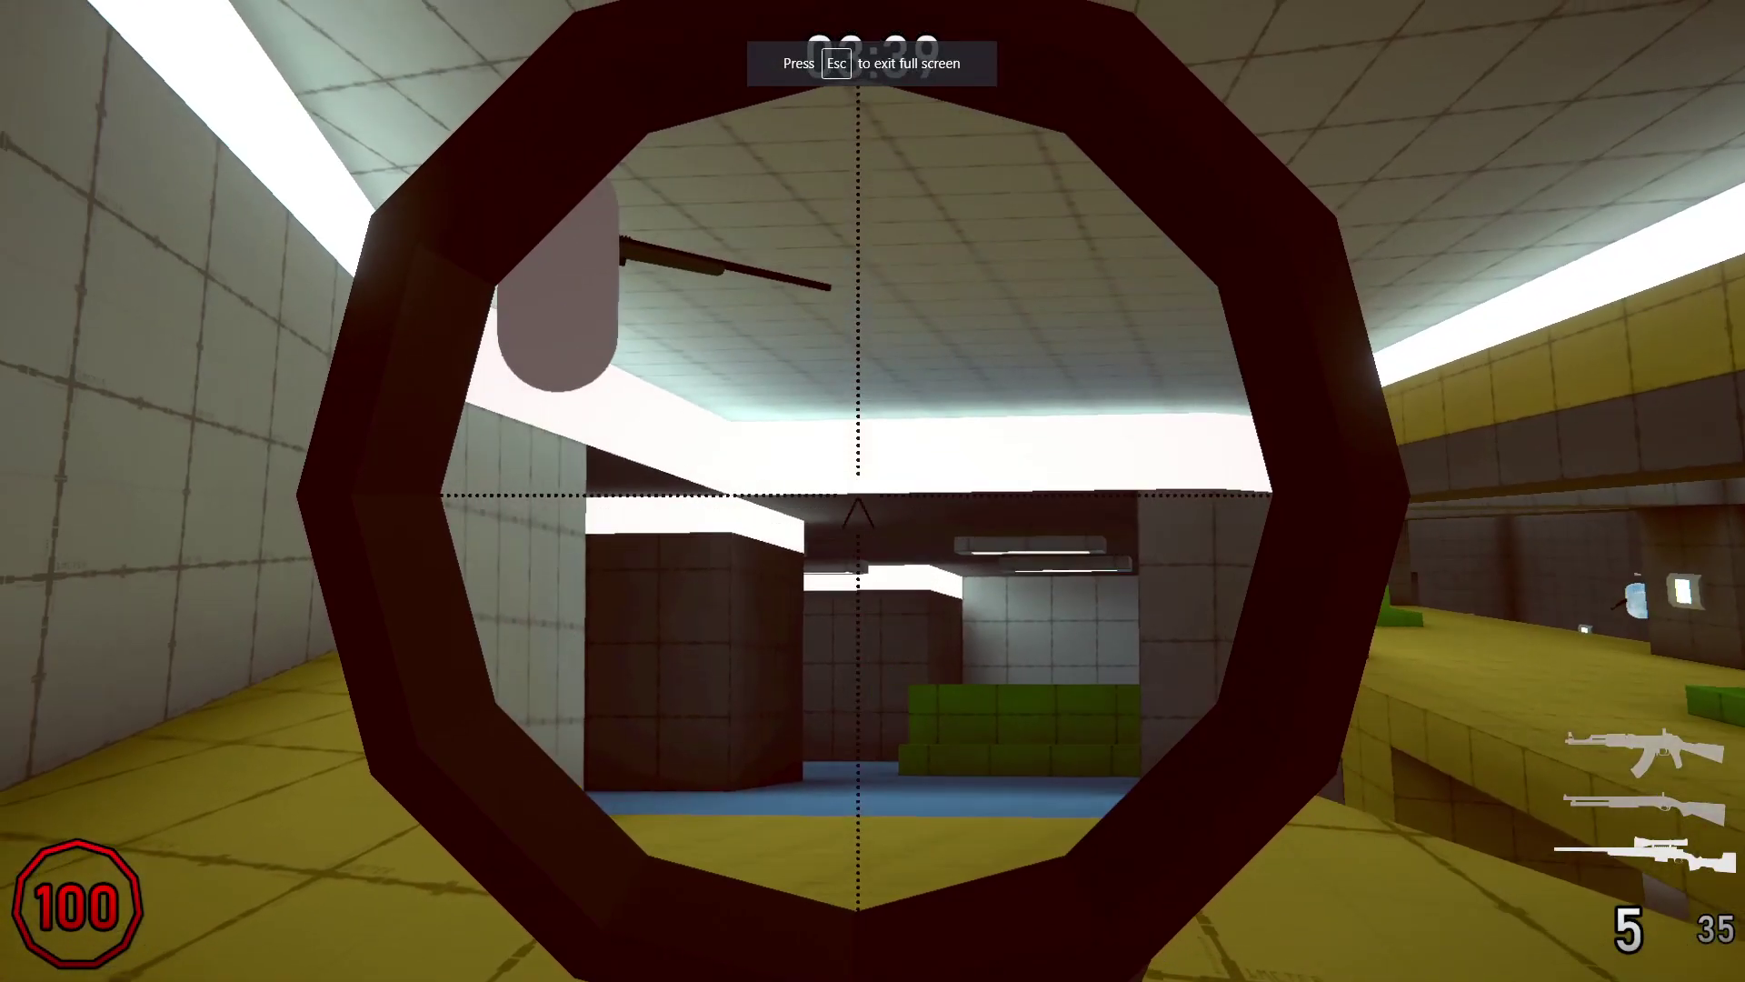
{"action": "left_click", "coordinate": [889, 438]}
{"action": "key", "text": "w"}
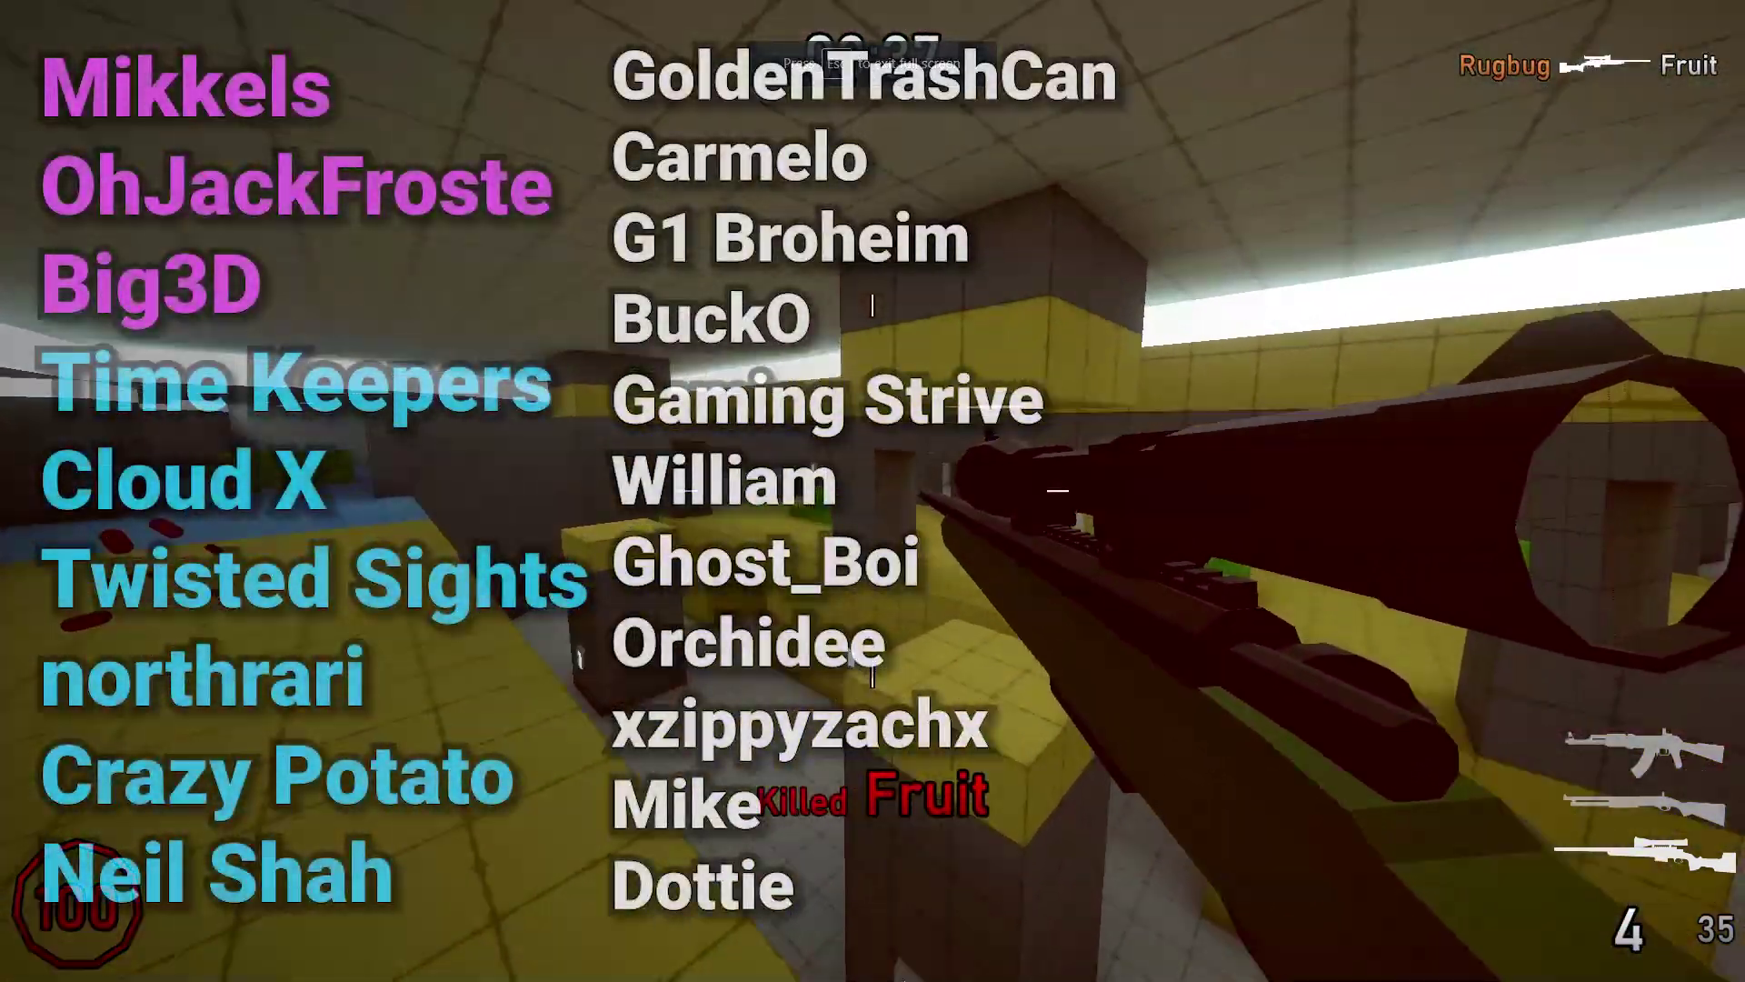
{"action": "right_click", "coordinate": [872, 490]}
{"action": "left_click", "coordinate": [872, 490]}
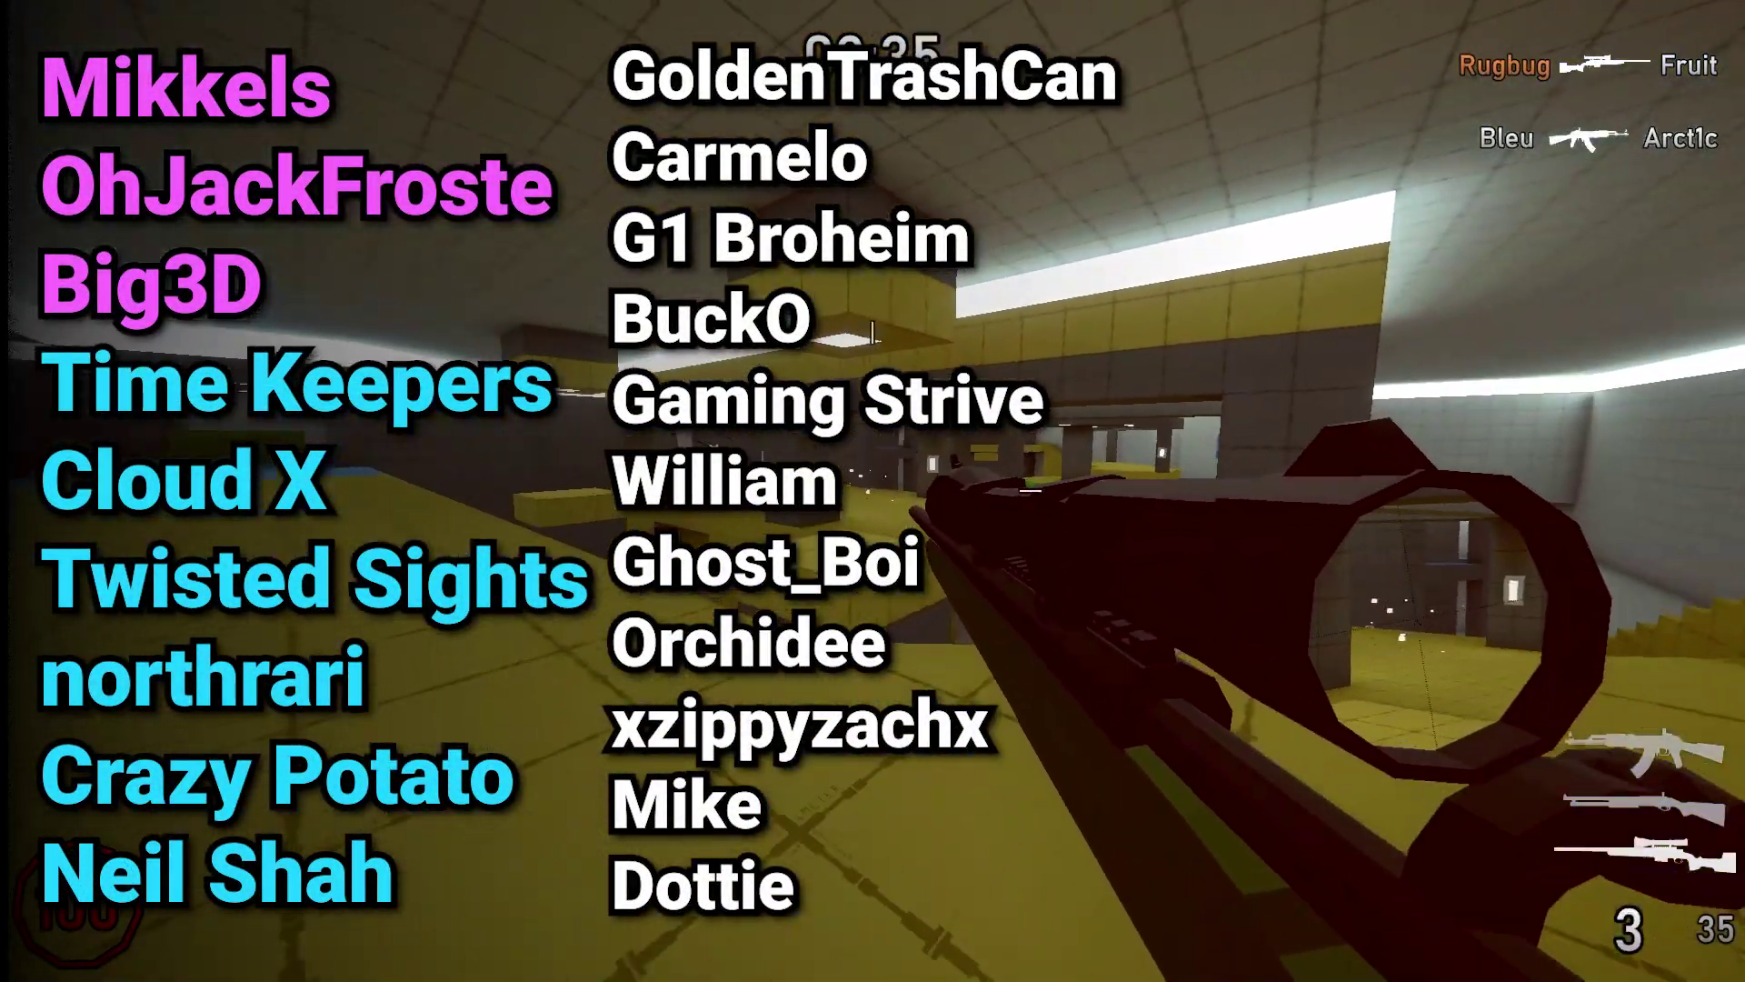
{"action": "right_click", "coordinate": [873, 491]}
{"action": "left_click", "coordinate": [873, 491]}
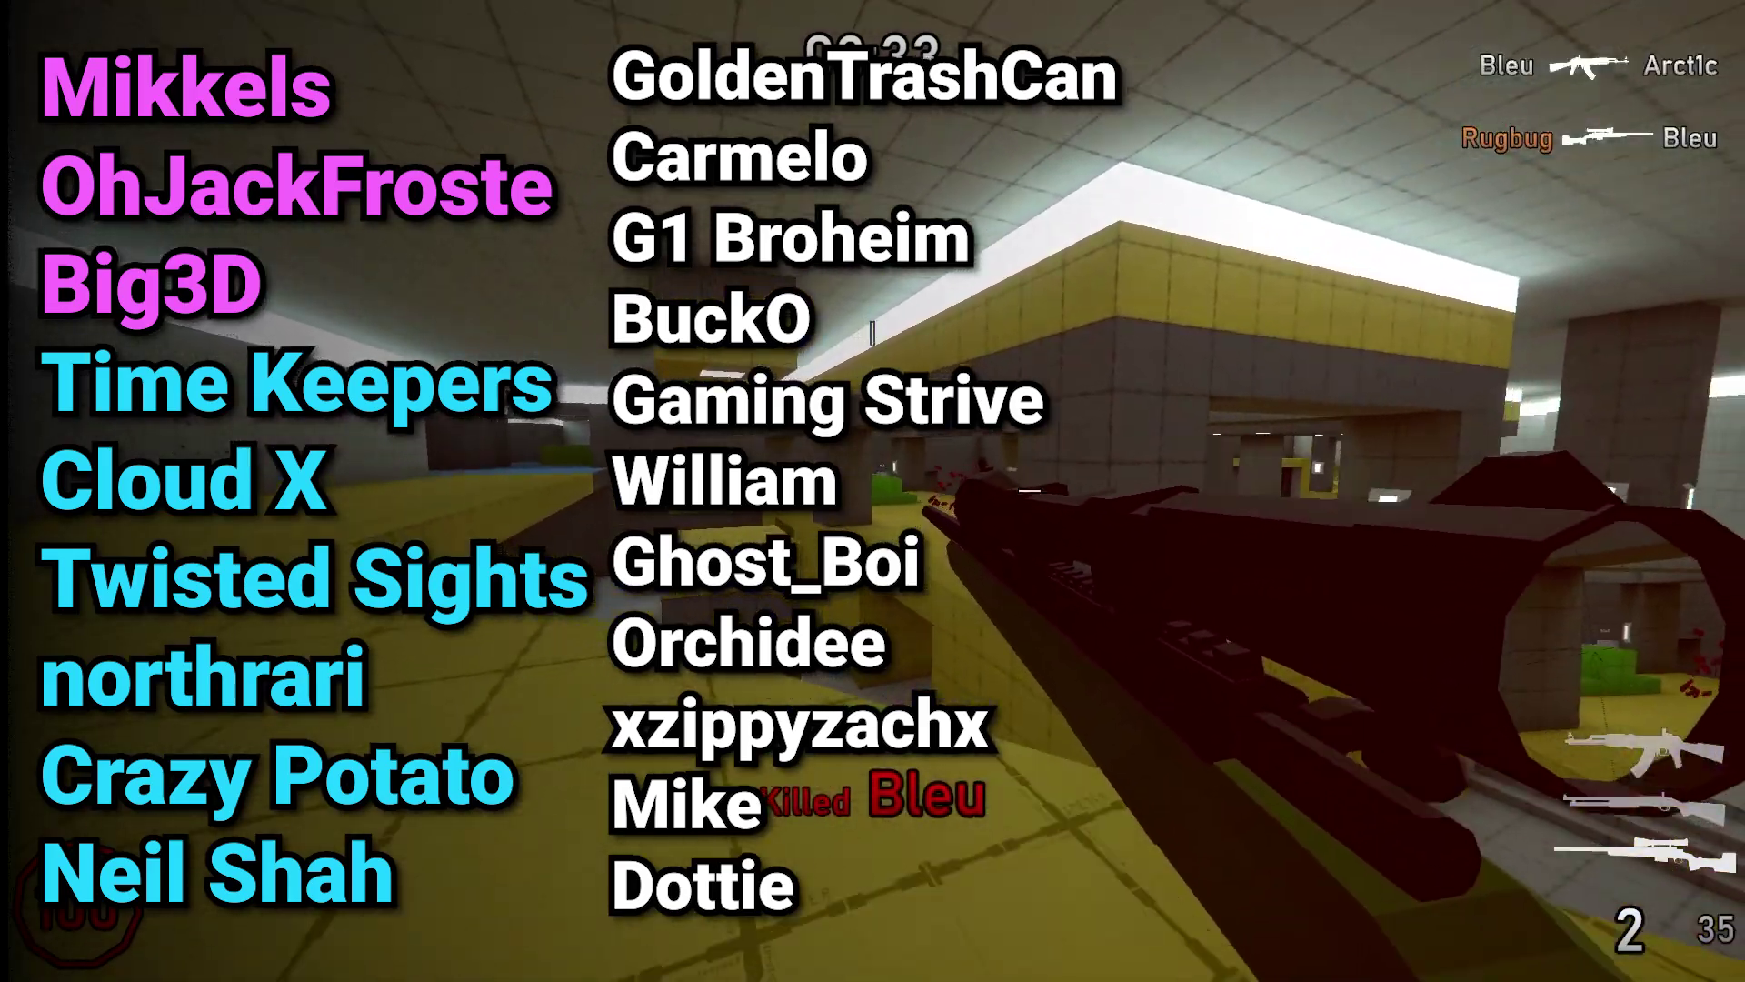
{"action": "right_click", "coordinate": [872, 491]}
{"action": "left_click", "coordinate": [872, 491]}
{"action": "key", "text": "2"}
{"action": "left_click", "coordinate": [872, 491]}
{"action": "key", "text": "1"}
{"action": "right_click", "coordinate": [873, 491]}
{"action": "left_click", "coordinate": [872, 491]}
{"action": "left_click", "coordinate": [872, 491]}
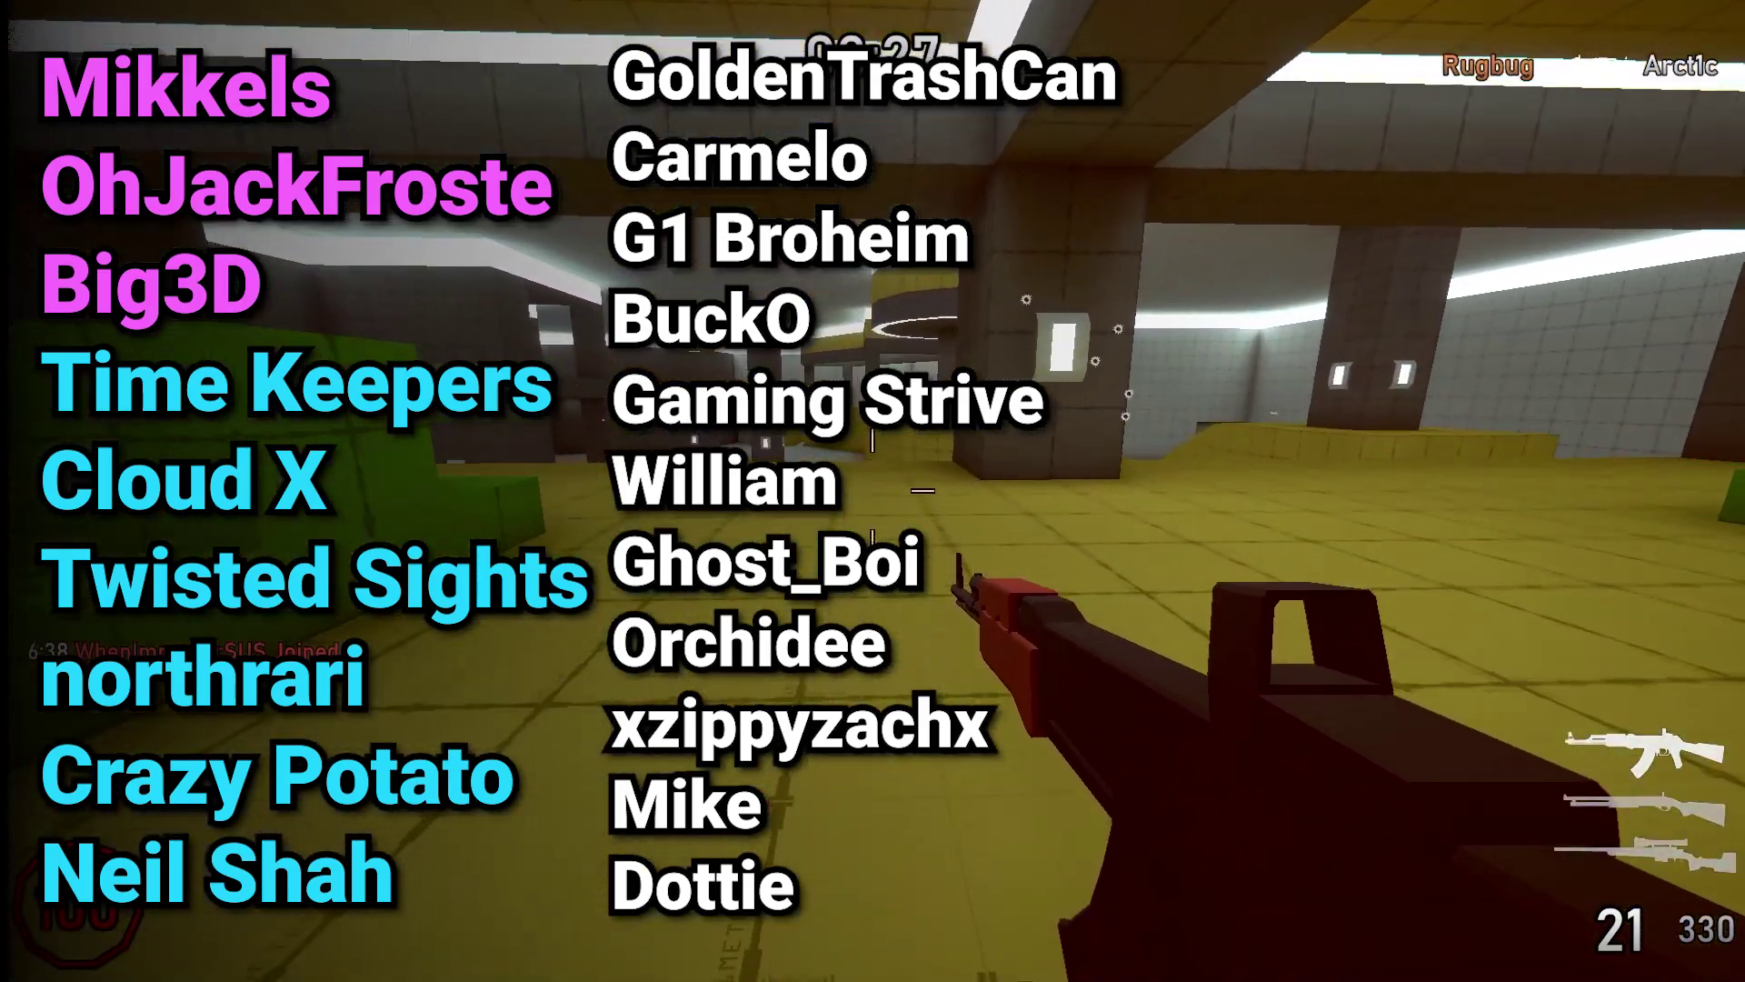
{"action": "left_click", "coordinate": [873, 491]}
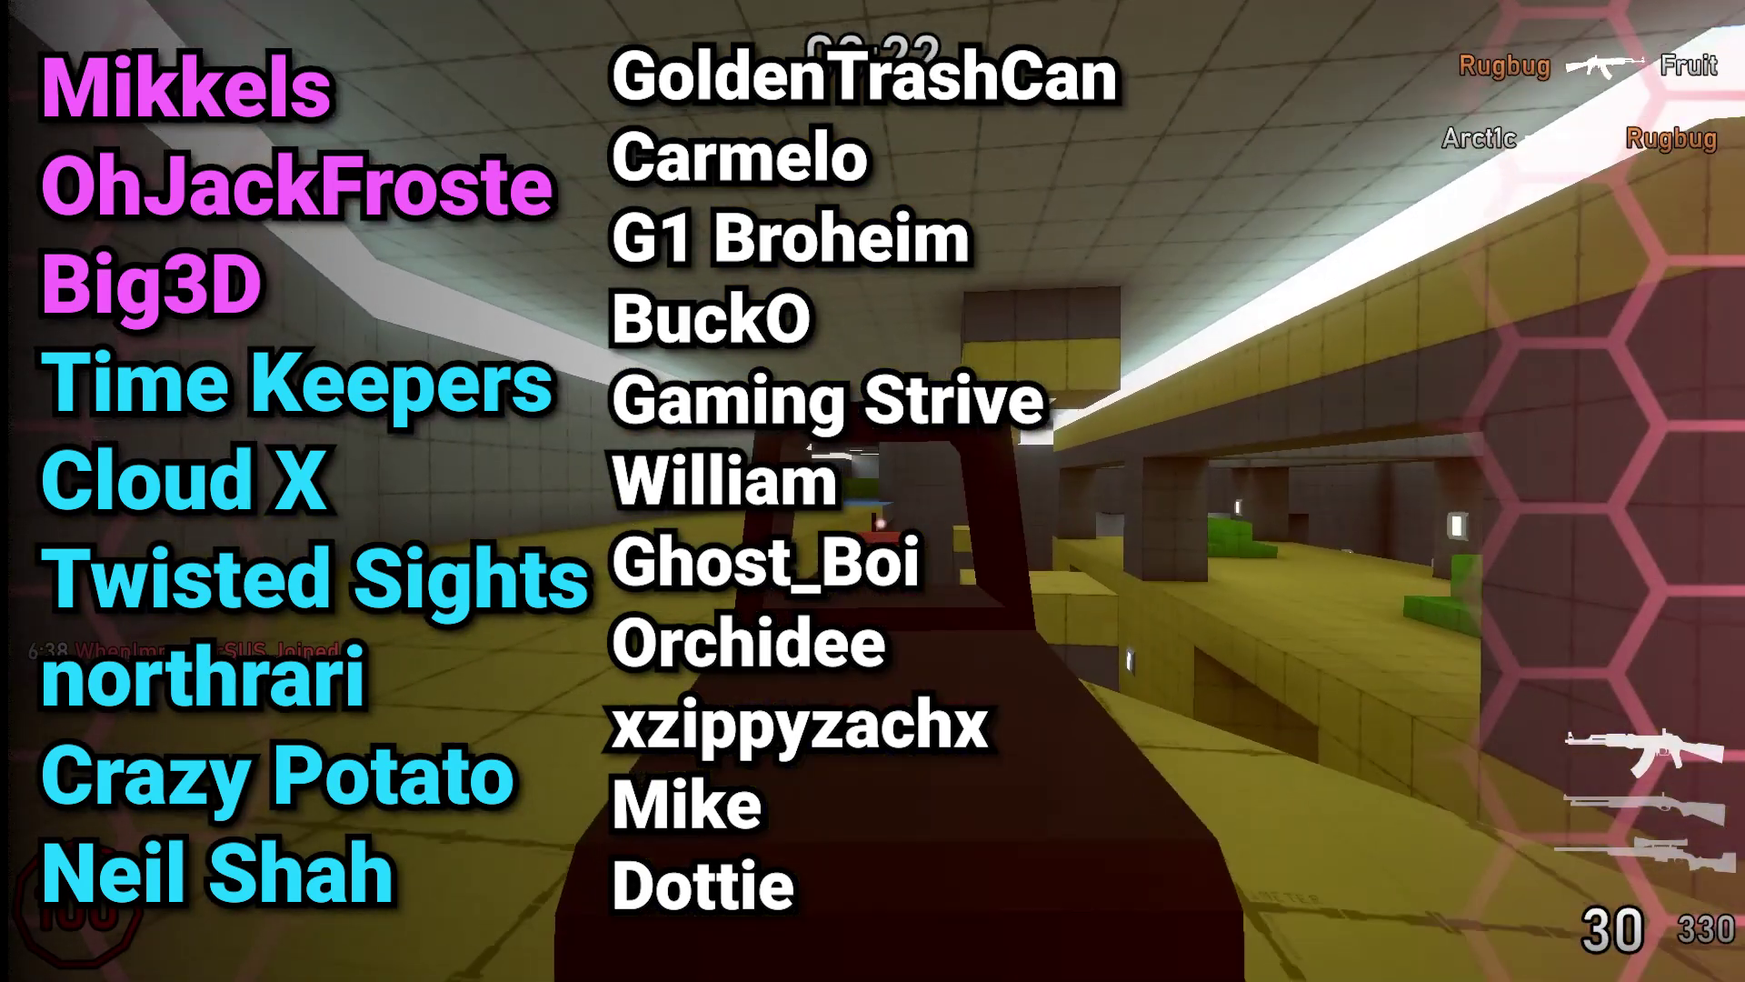
{"action": "left_click", "coordinate": [873, 491]}
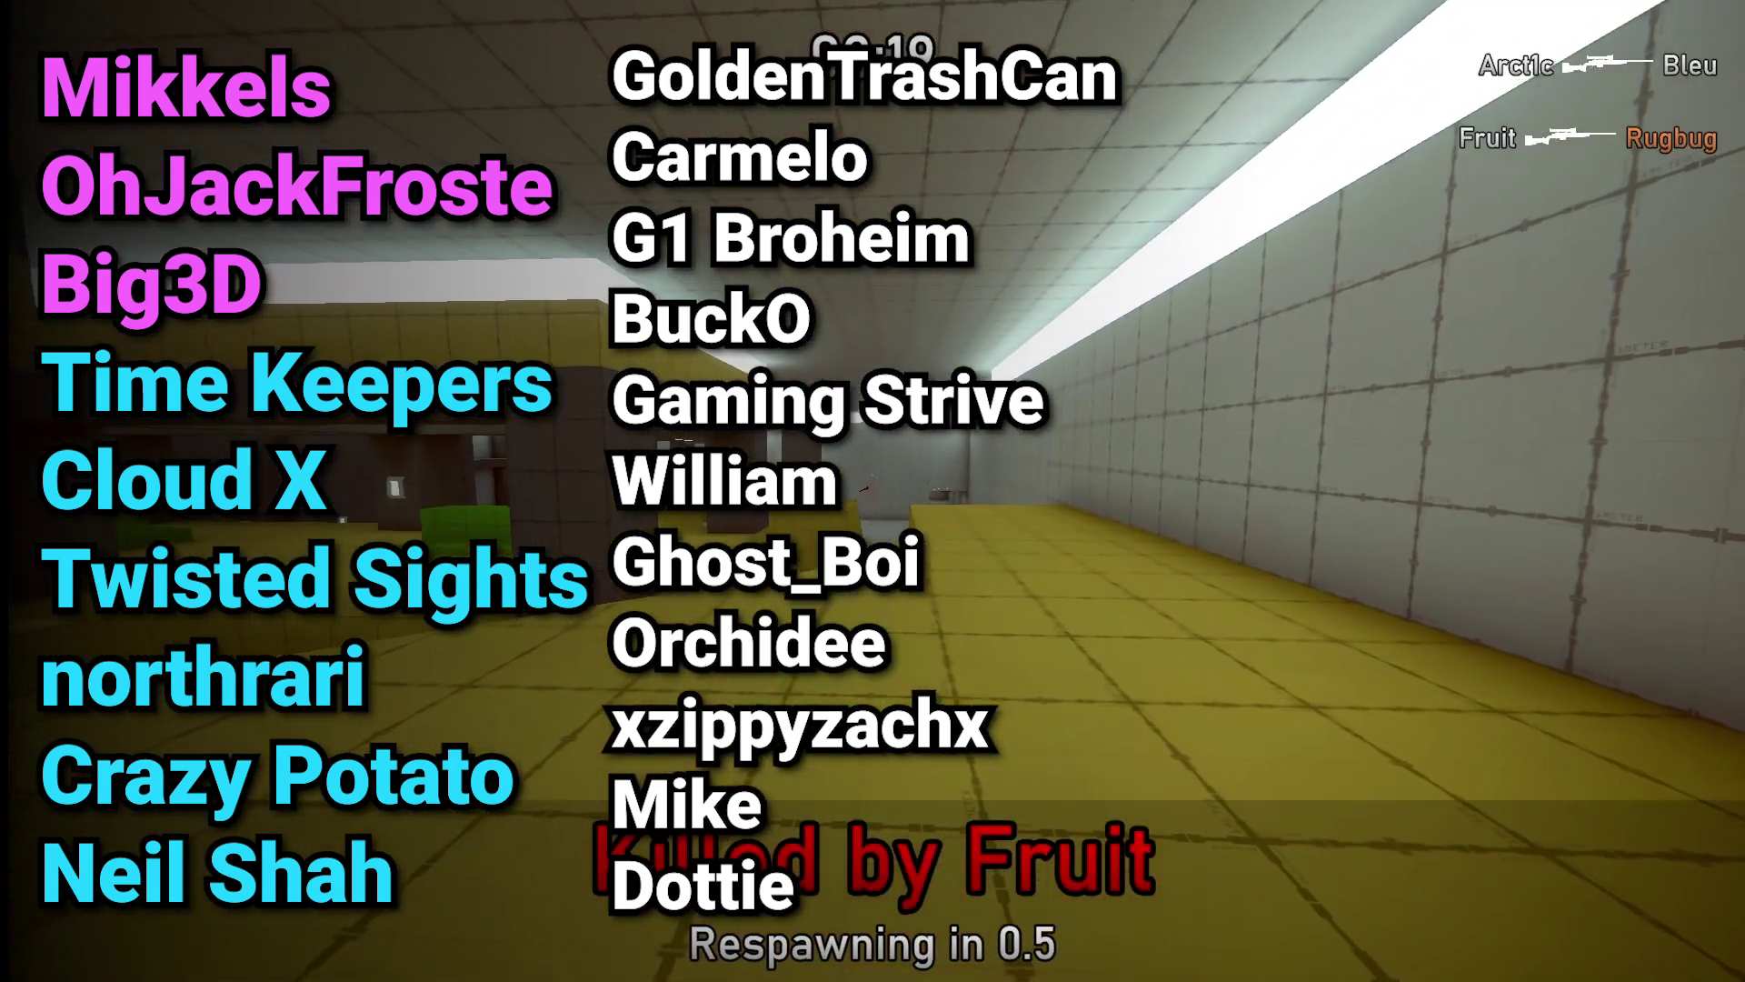
{"action": "key", "text": "3"}
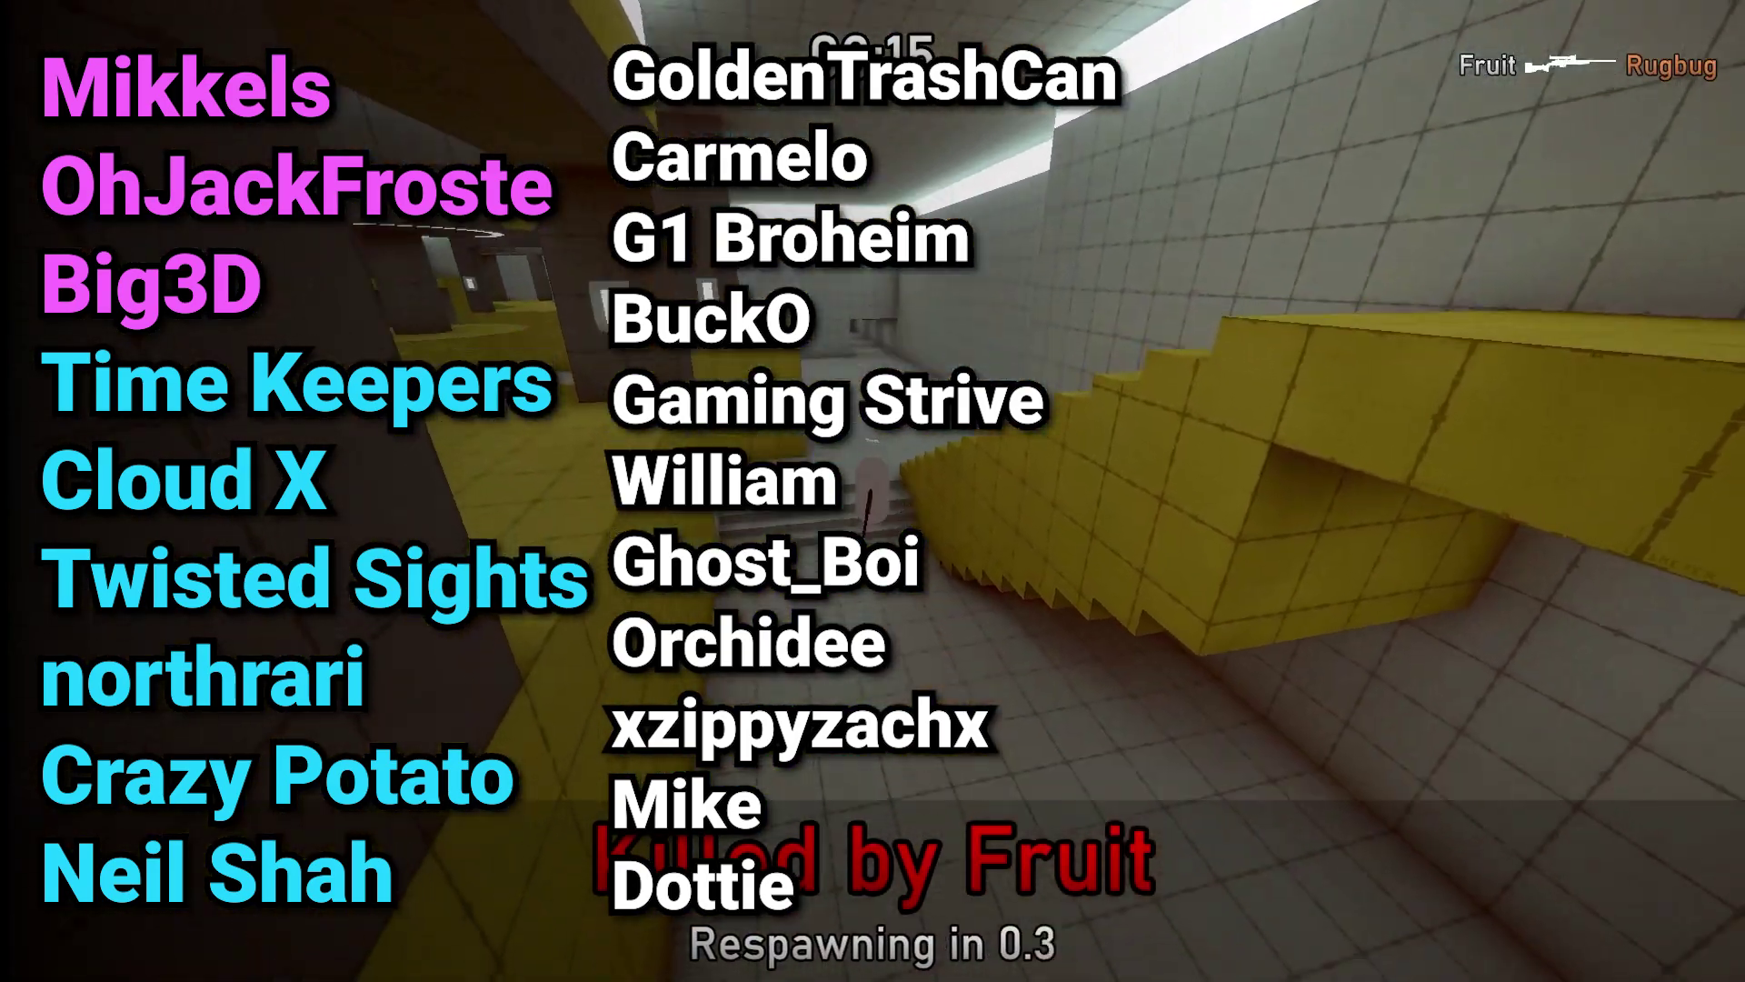
{"action": "left_click", "coordinate": [872, 490]}
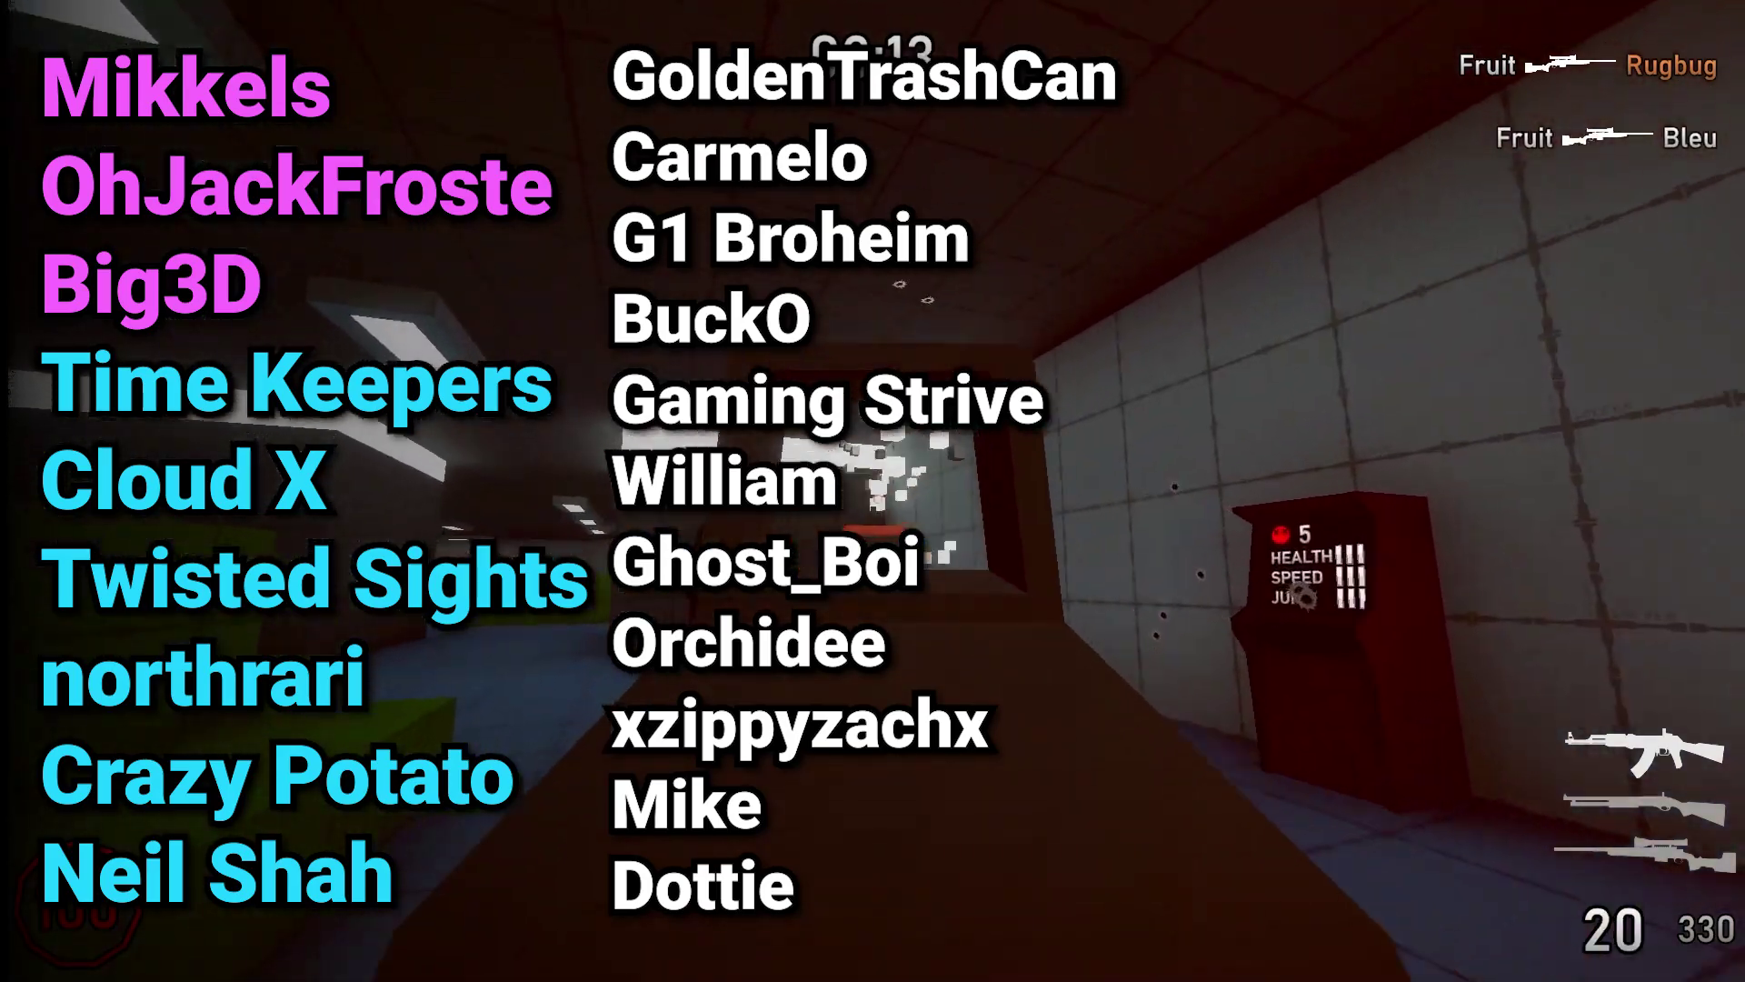